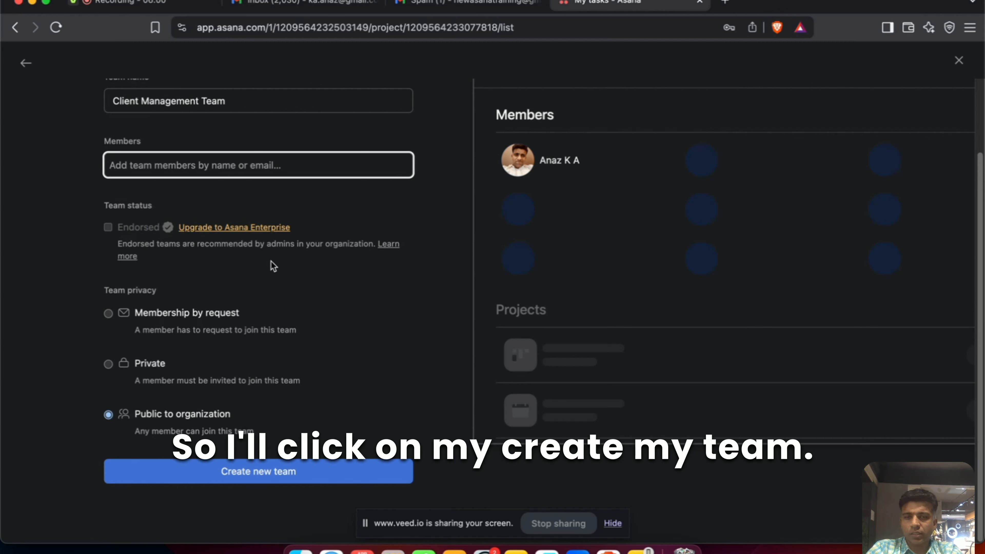
Step: Create the Client Management Team as a team public to the organization
{"action": "left_click", "coordinate": [259, 472]}
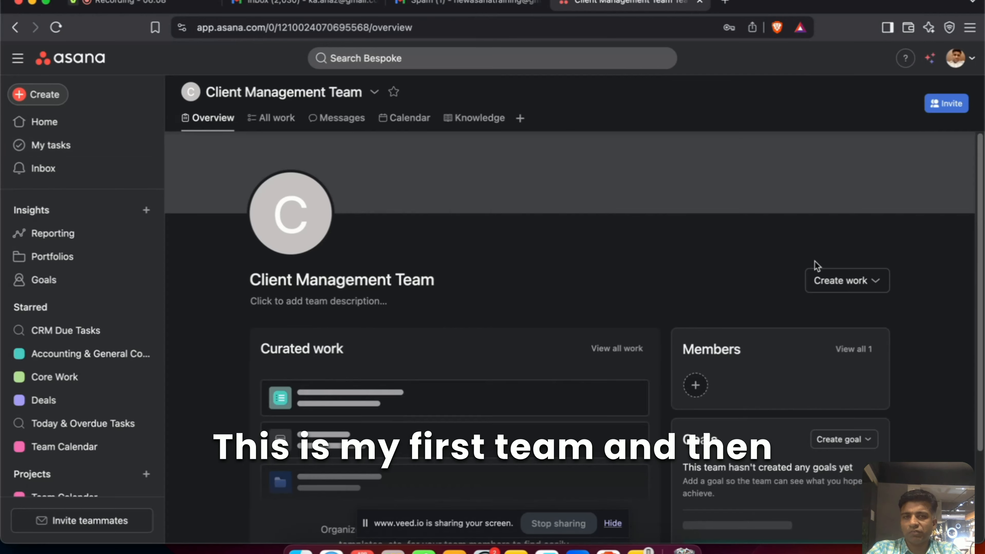
{"action": "scroll", "coordinate": [659, 260], "scroll_direction": "down", "scroll_amount": 3}
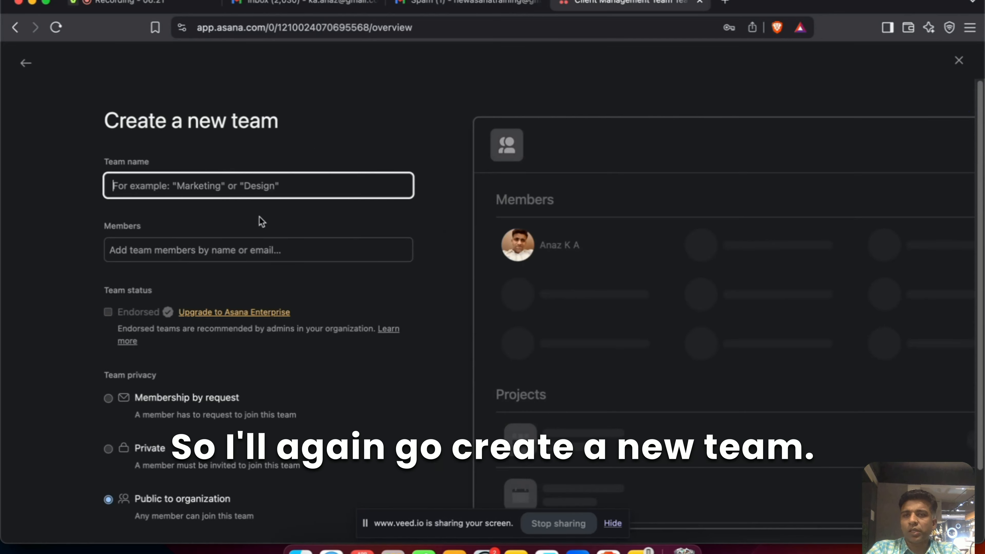
{"action": "type", "text": "Executi"}
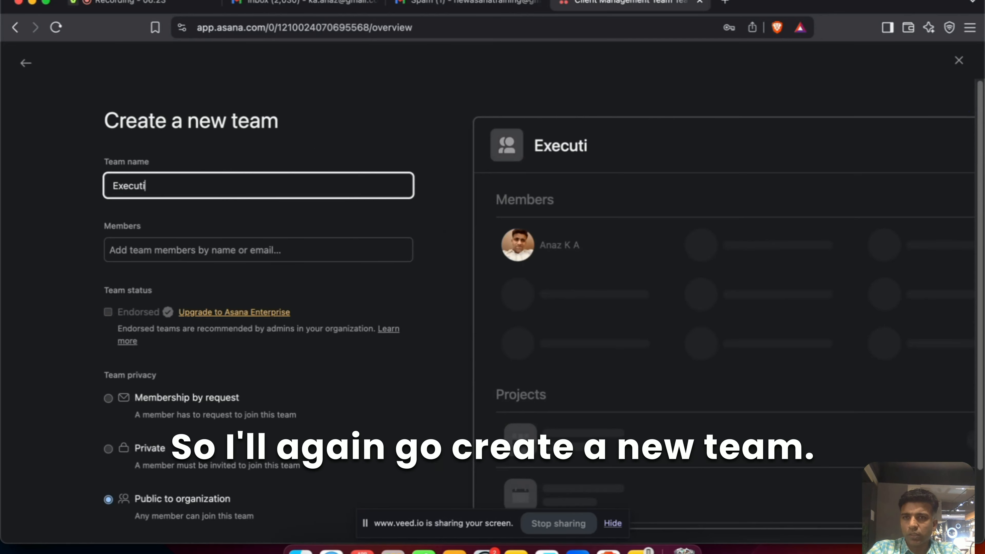
{"action": "type", "text": "on Team"}
{"action": "key", "text": "BackSpace"}
{"action": "key", "text": "BackSpace"}
{"action": "key", "text": "BackSpace"}
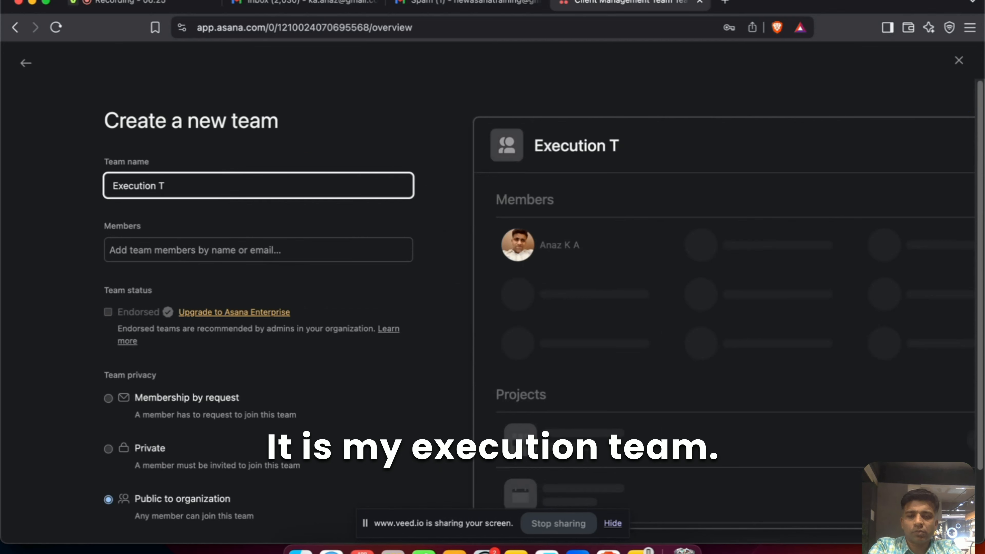
{"action": "key", "text": "BackSpace"}
{"action": "key", "text": "BackSpace"}
{"action": "key", "text": "BackSpace"}
{"action": "key", "text": "BackSpace"}
{"action": "key", "text": "BackSpace"}
{"action": "key", "text": "BackSpace"}
{"action": "key", "text": "BackSpace"}
{"action": "key", "text": "BackSpace"}
{"action": "key", "text": "BackSpace"}
{"action": "key", "text": "BackSpace"}
{"action": "key", "text": "BackSpace"}
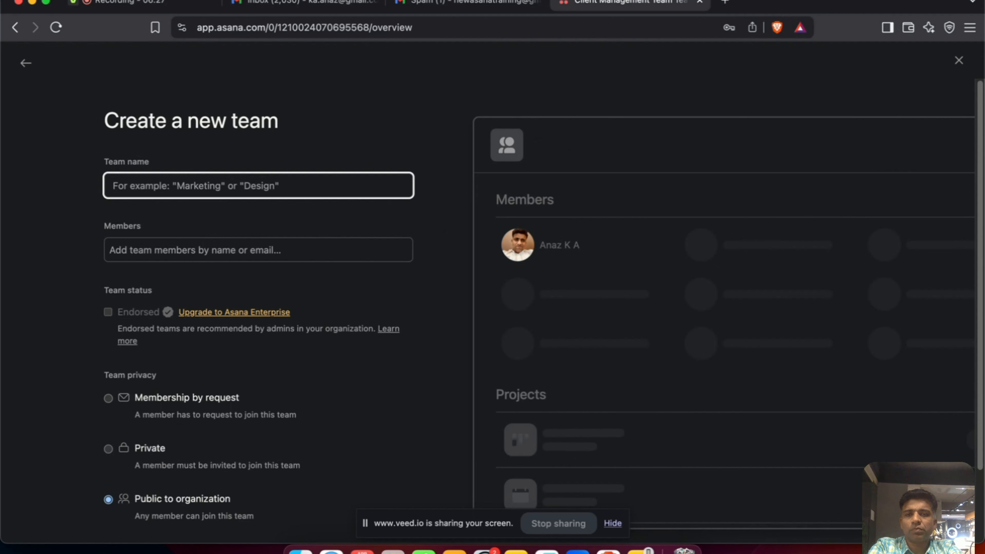
Step: Name the new team Design Team and create it as public to the organization
{"action": "type", "text": "Design Tea"}
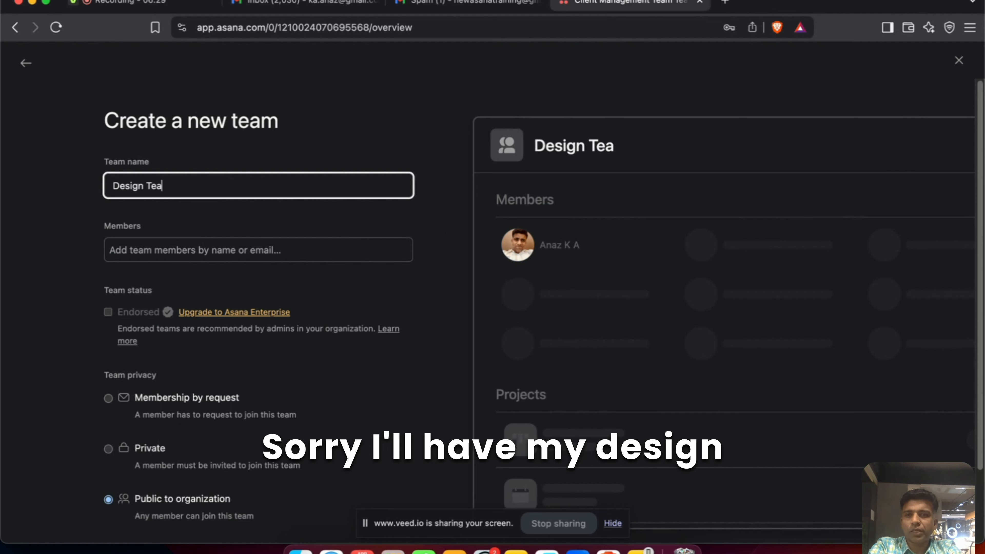
{"action": "type", "text": "m"}
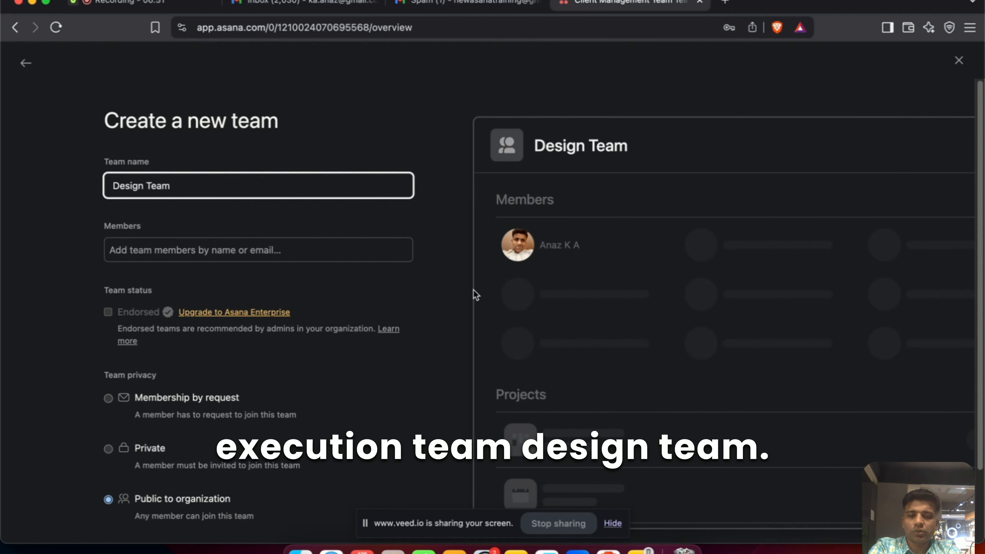
{"action": "scroll", "coordinate": [447, 317], "scroll_direction": "down", "scroll_amount": 2}
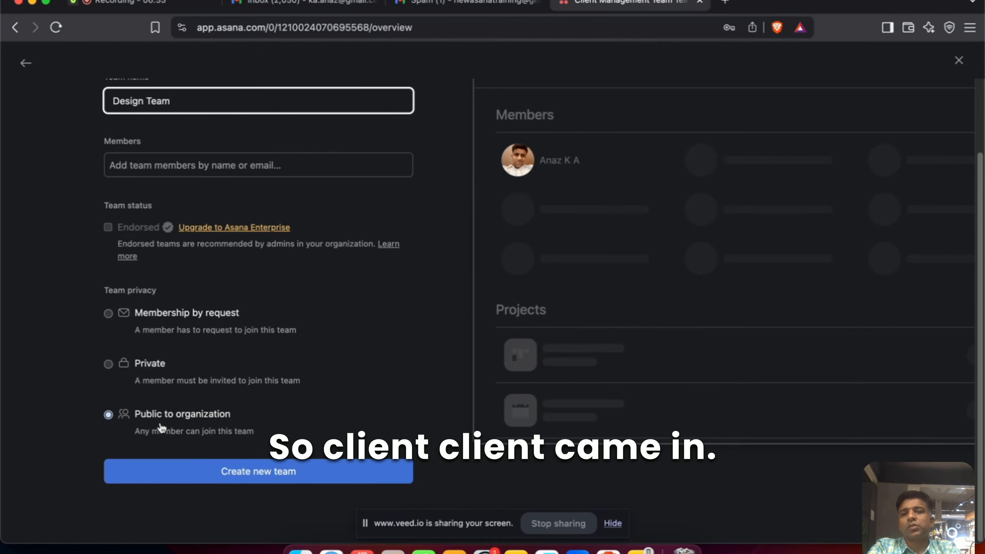
{"action": "left_click", "coordinate": [236, 473]}
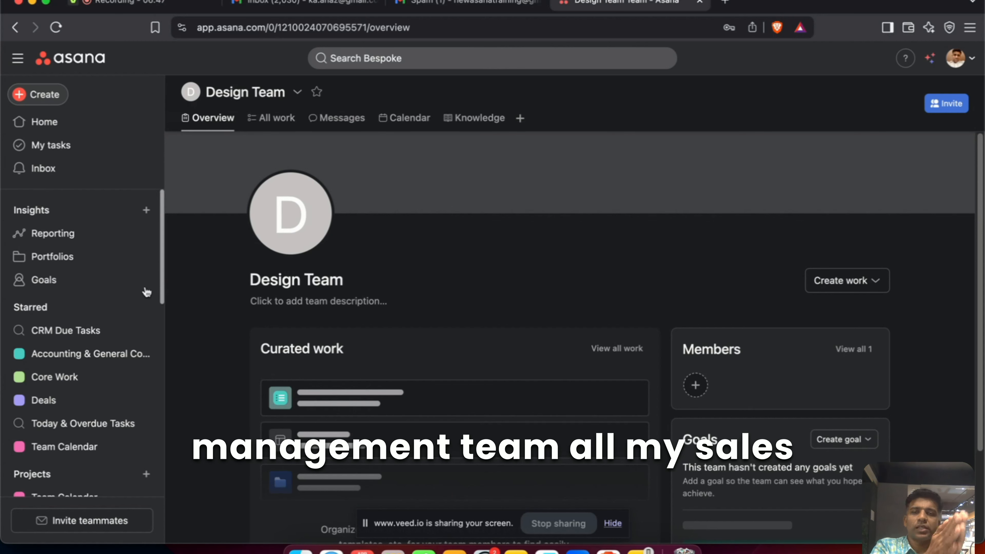
Step: Create another team named Execution Team that is public to the organization
{"action": "left_click", "coordinate": [39, 94]}
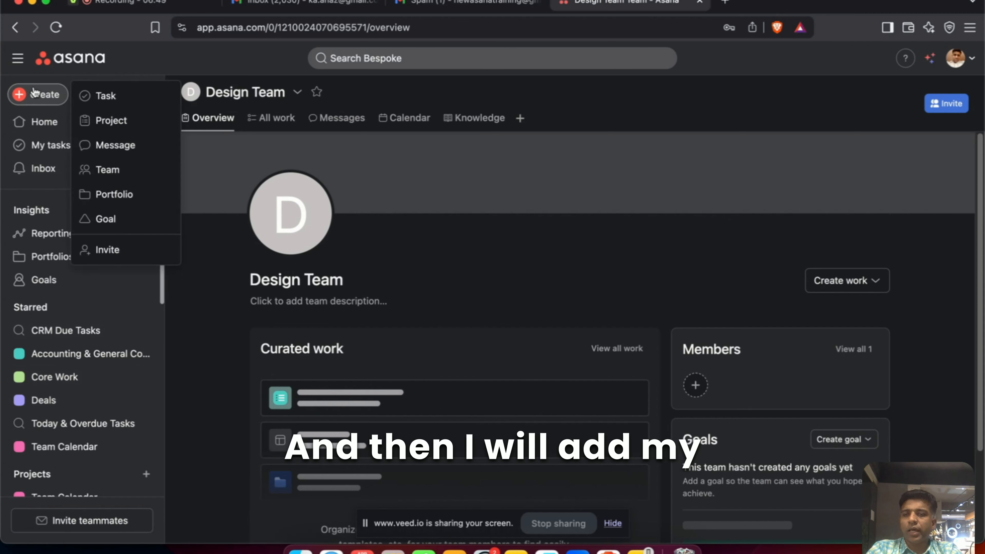
{"action": "left_click", "coordinate": [124, 174]}
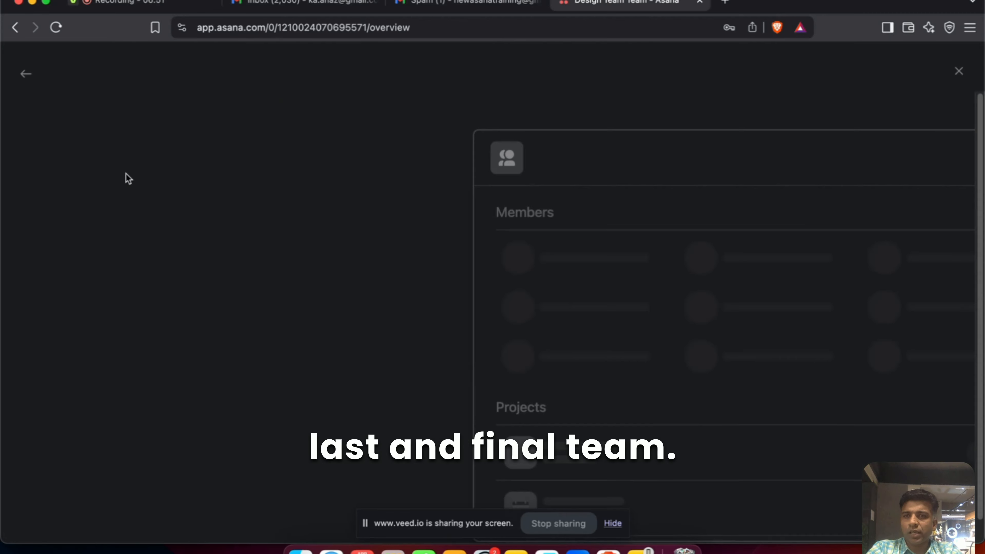
{"action": "type", "text": "Exe"}
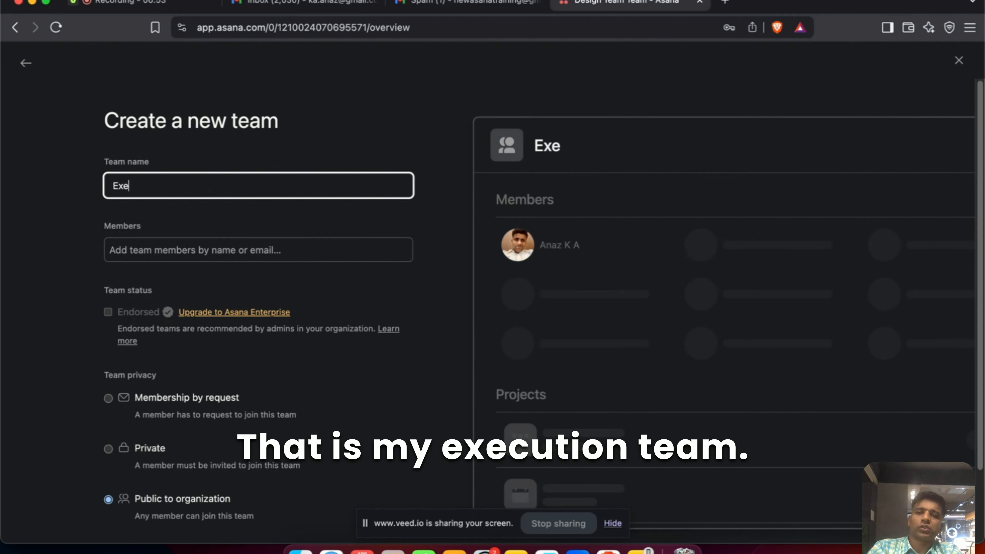
{"action": "type", "text": "cut"}
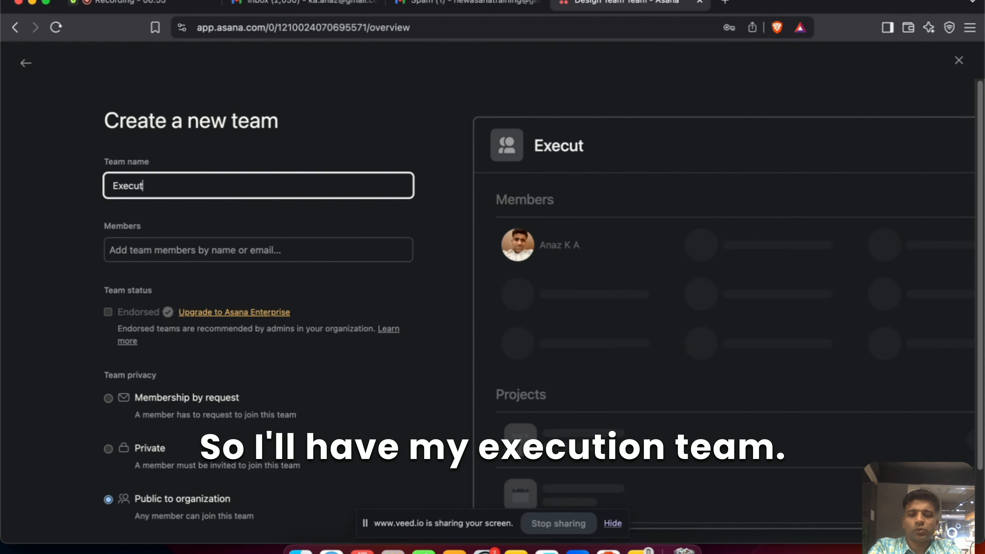
{"action": "type", "text": "ion Team"}
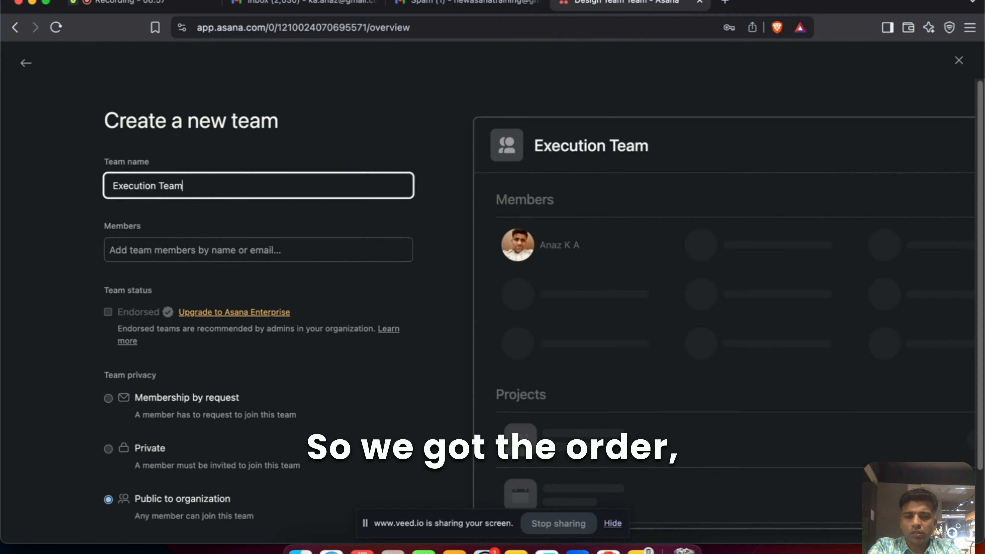
{"action": "scroll", "coordinate": [497, 355], "scroll_direction": "down", "scroll_amount": 3}
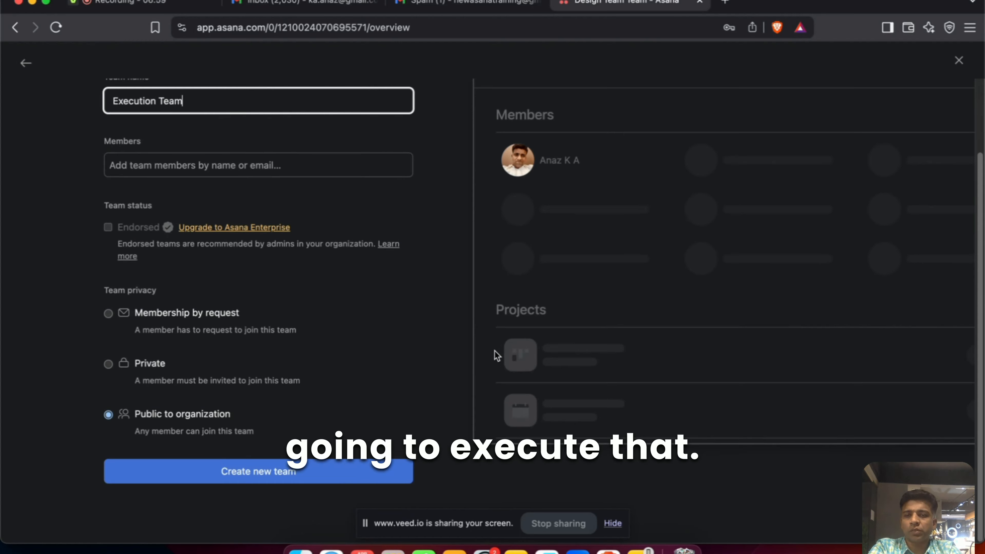
{"action": "left_click", "coordinate": [291, 471]}
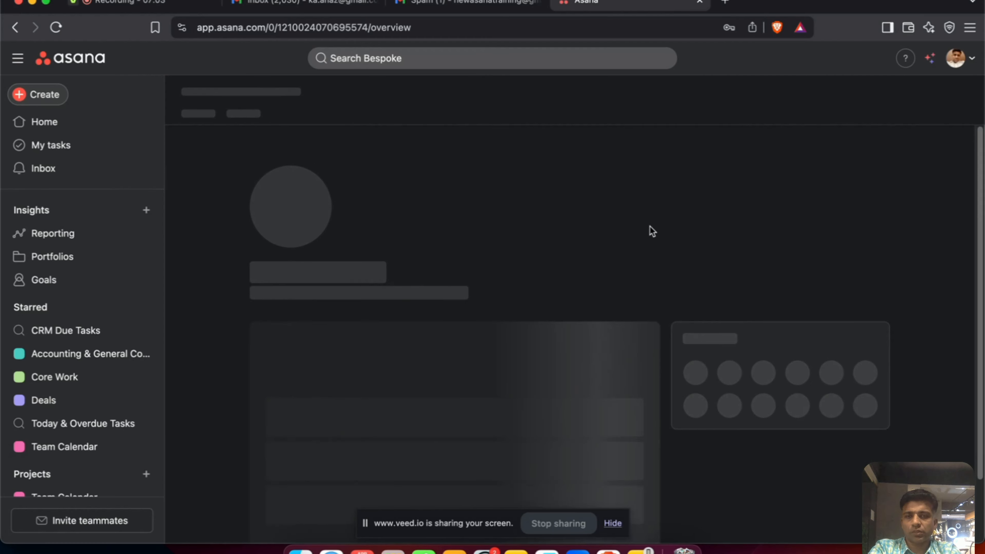
{"action": "left_click", "coordinate": [132, 4]}
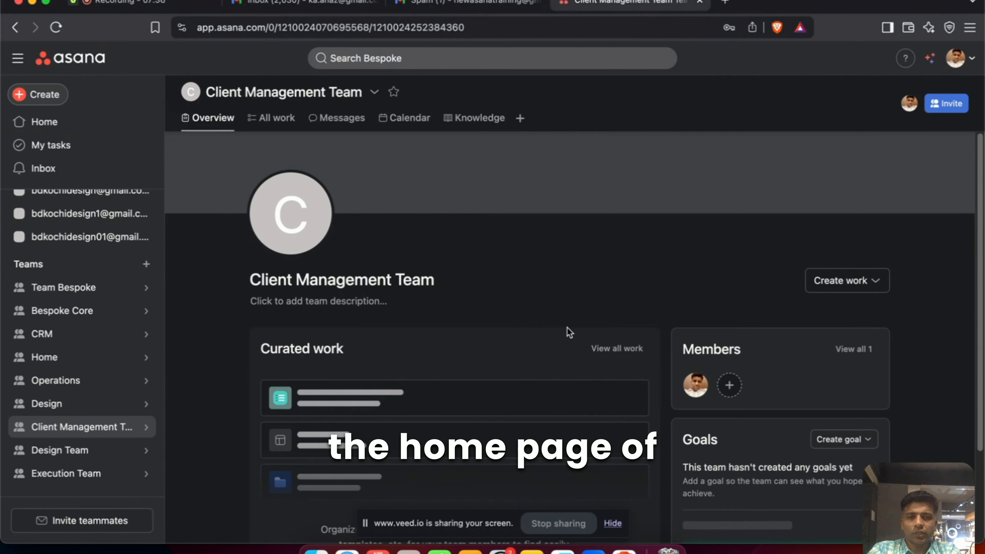
{"action": "scroll", "coordinate": [613, 400], "scroll_direction": "down", "scroll_amount": 1}
{"action": "scroll", "coordinate": [614, 395], "scroll_direction": "up", "scroll_amount": 1}
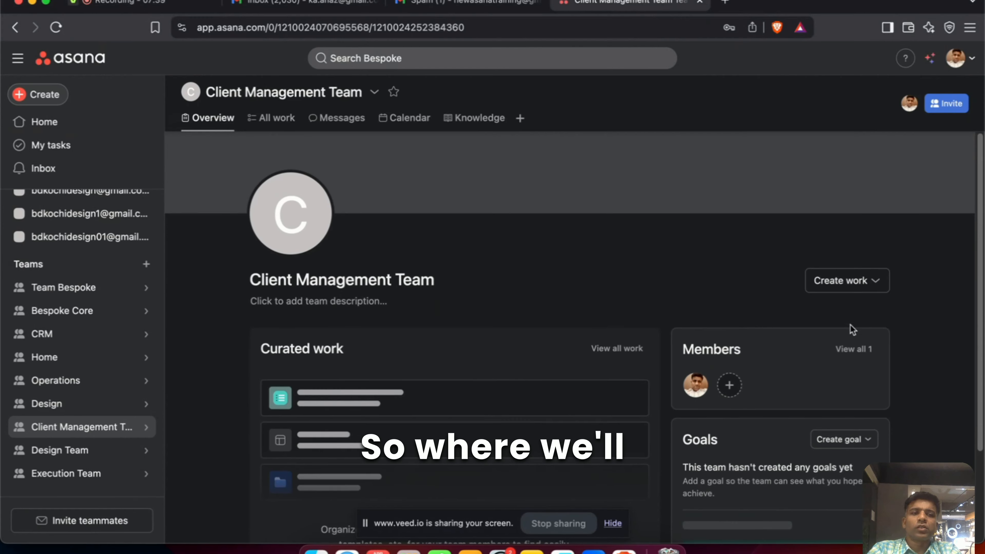
Step: Start a blank team project in the Client Management Team and name it CRM & Lead Tracking
{"action": "left_click", "coordinate": [847, 285]}
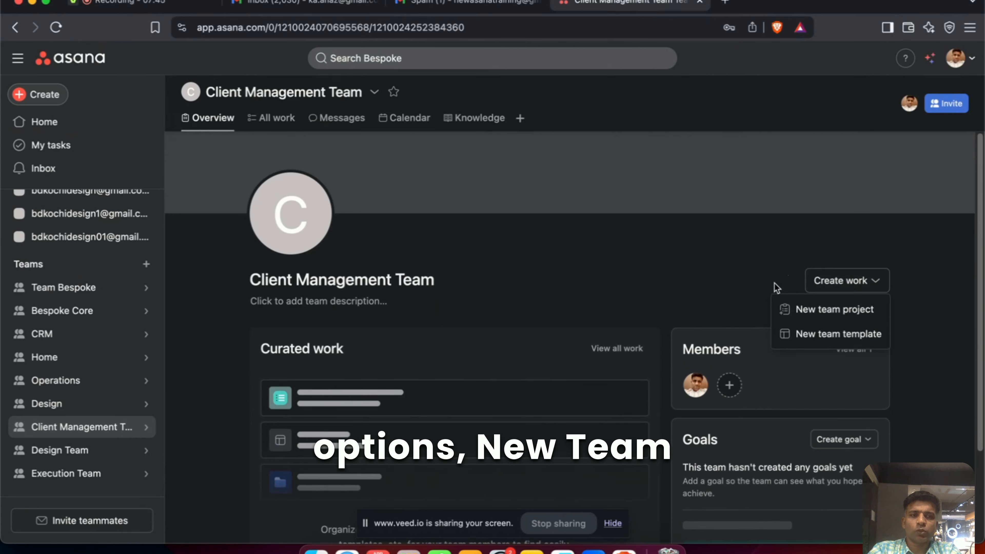
{"action": "left_click", "coordinate": [834, 310]}
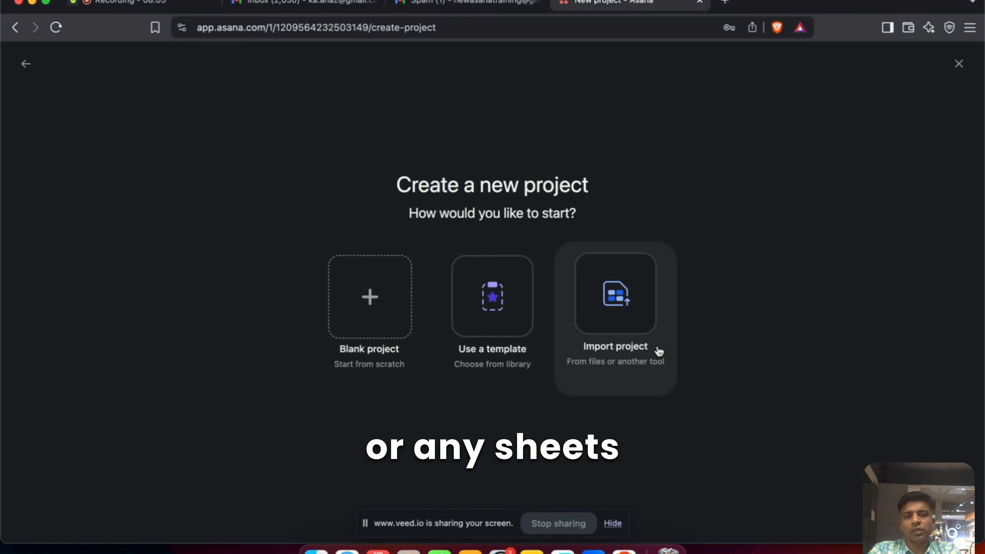
{"action": "left_click", "coordinate": [364, 316]}
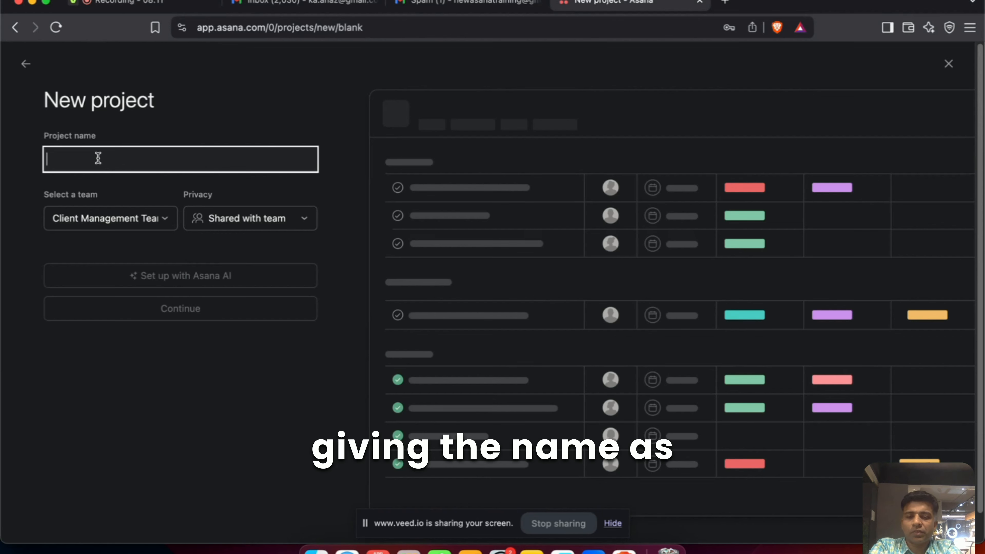
{"action": "type", "text": "CRM & "}
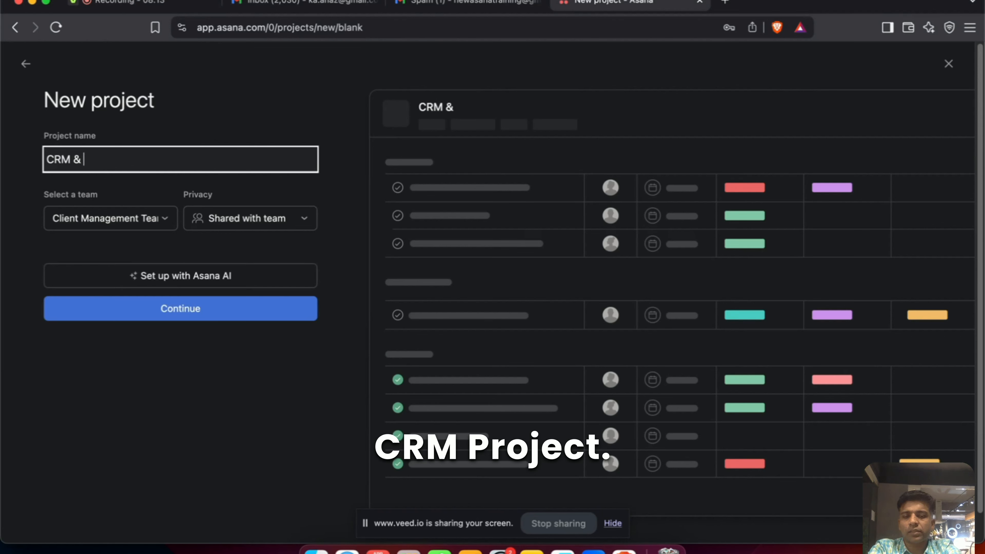
{"action": "type", "text": "Lead Trac"}
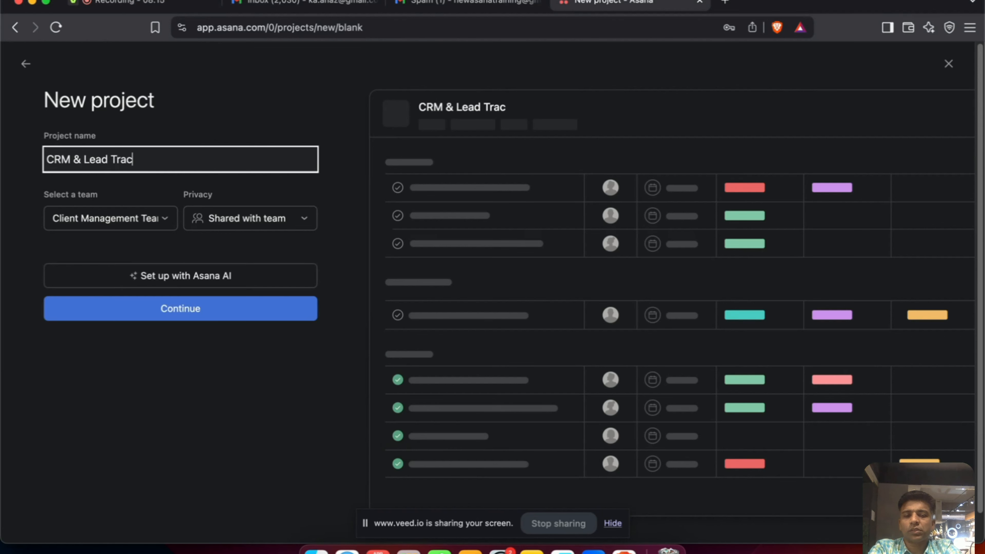
{"action": "type", "text": "king"}
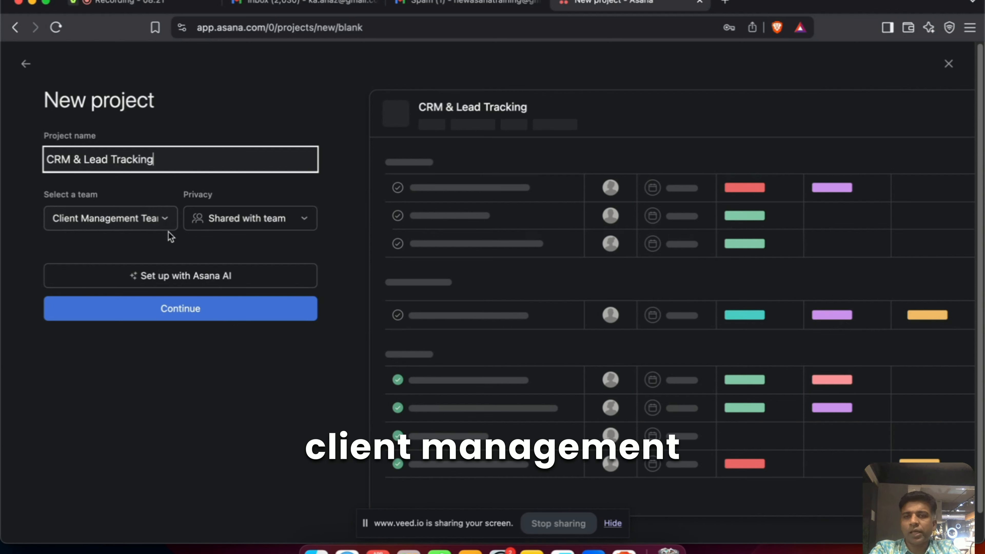
Step: Create the project shared with the team, using the recommended Overview, List, Board, Timeline and Dashboard views
{"action": "left_click", "coordinate": [245, 218]}
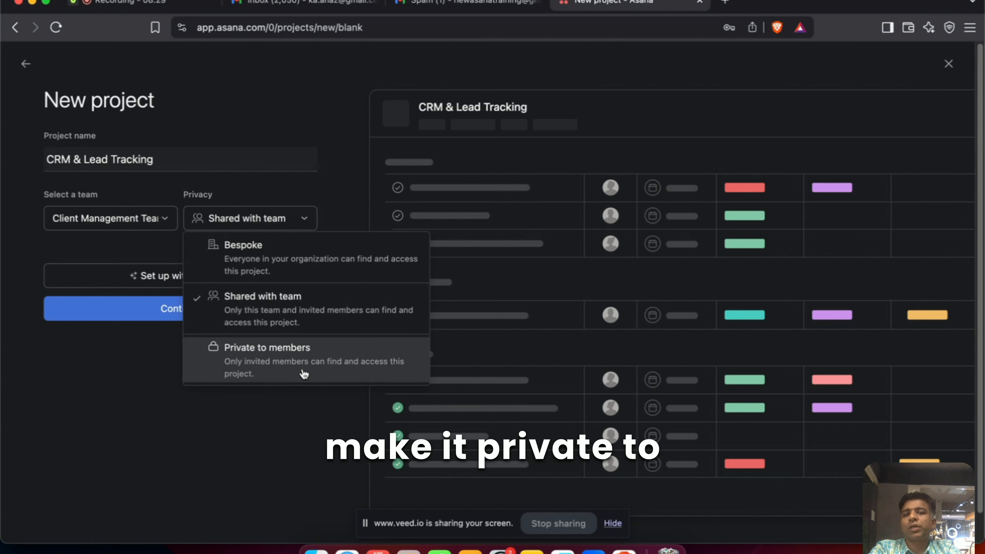
{"action": "left_click", "coordinate": [186, 421]}
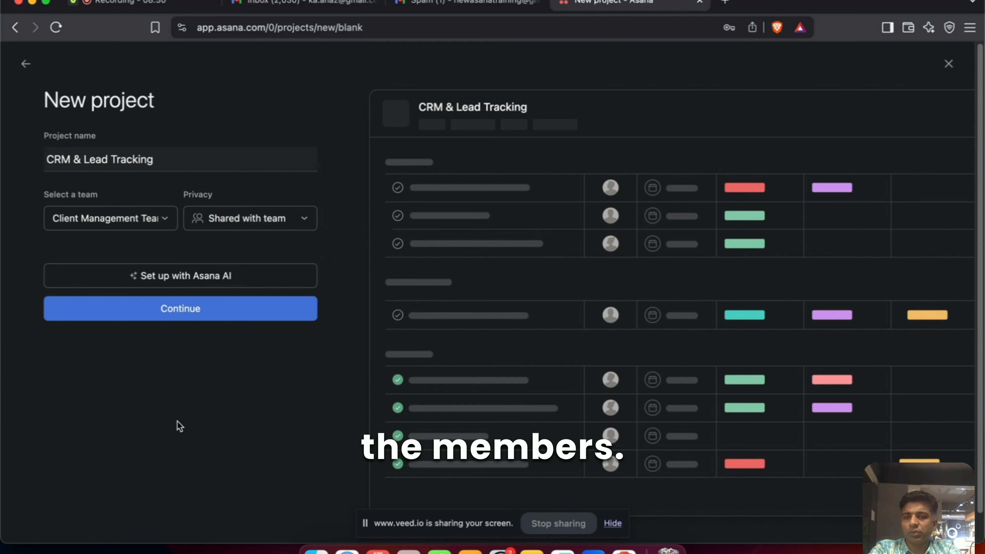
{"action": "left_click", "coordinate": [190, 313]}
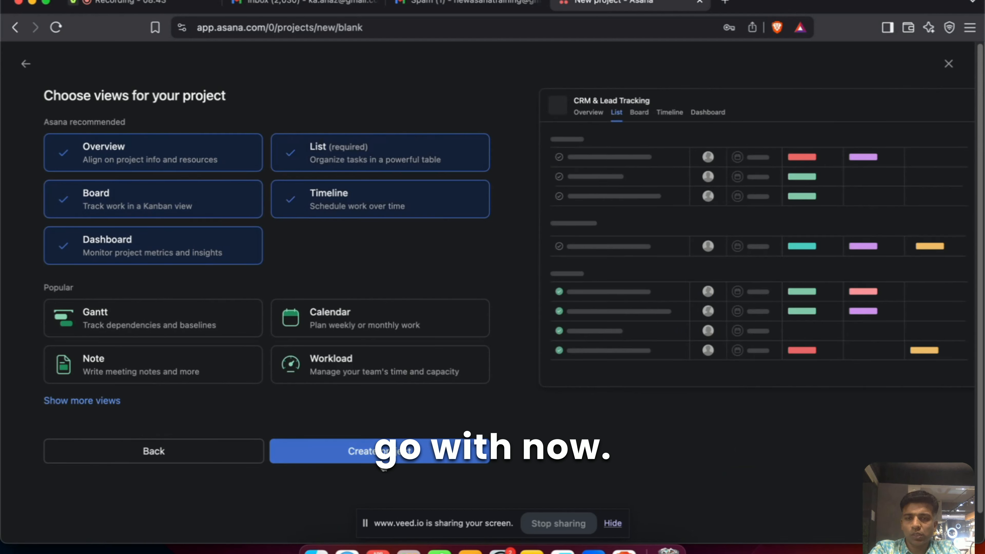
{"action": "left_click", "coordinate": [380, 451]}
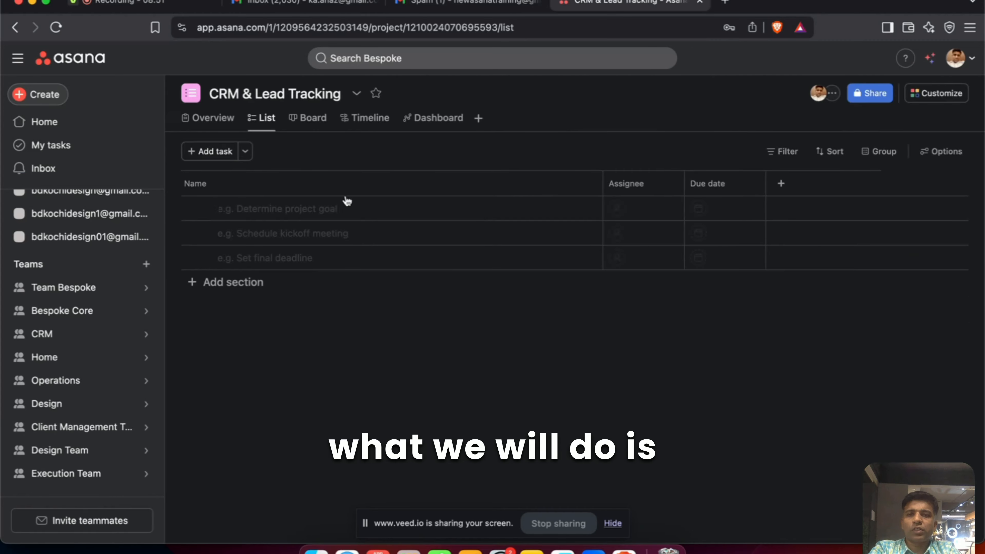
Step: Switch the CRM & Lead Tracking project to board view and rename its untitled section to New Enquiry
{"action": "left_click", "coordinate": [280, 194]}
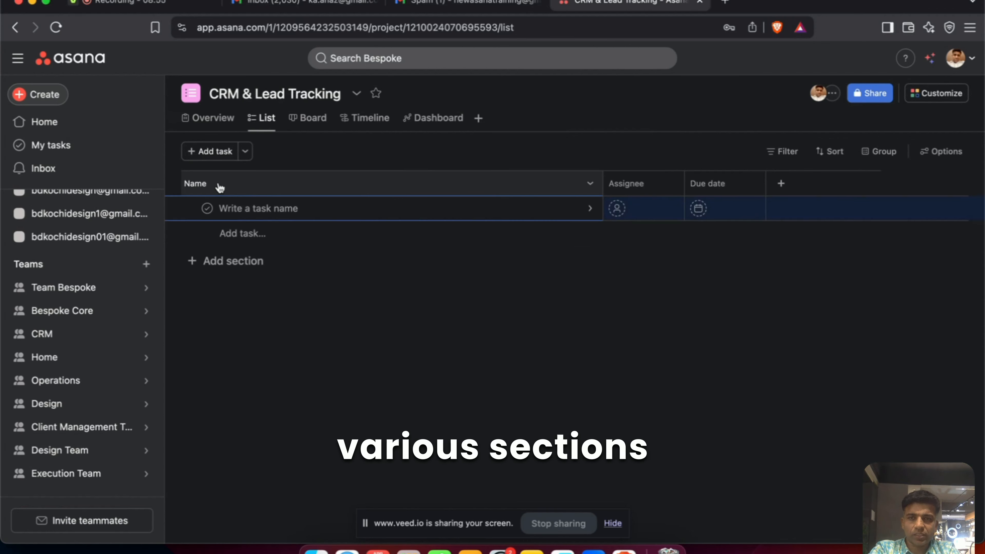
{"action": "left_click", "coordinate": [308, 119]}
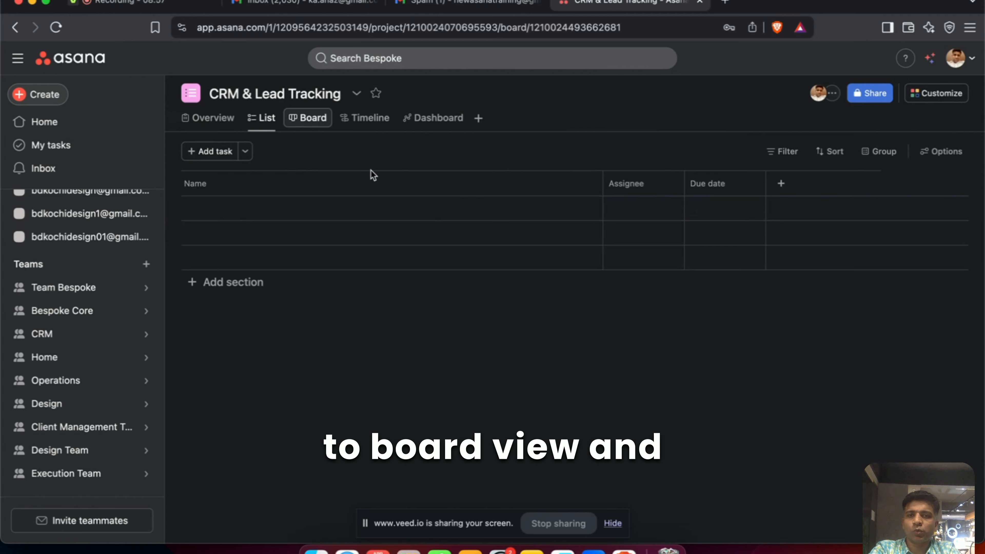
{"action": "left_click", "coordinate": [219, 194]}
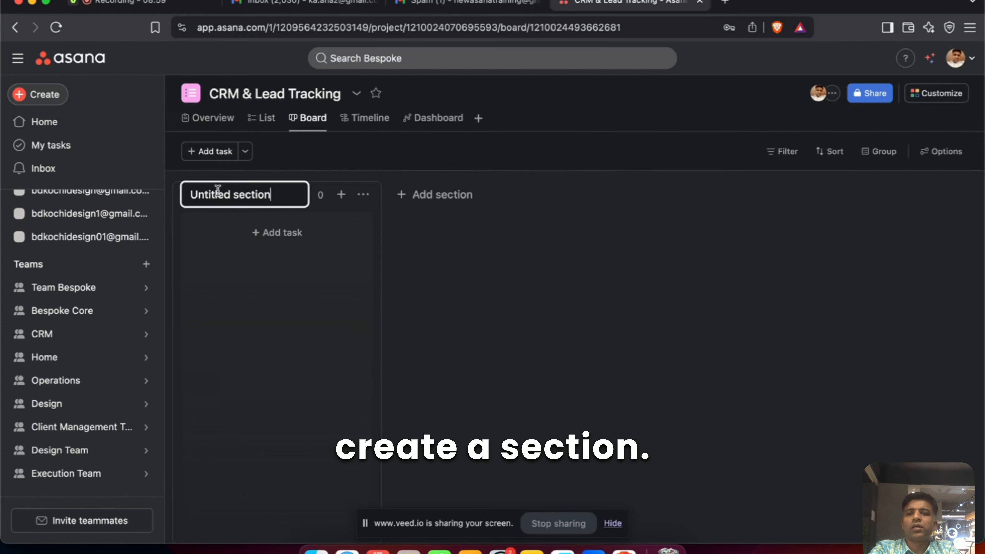
{"action": "left_click_drag", "start_coordinate": [289, 195], "coordinate": [182, 194]}
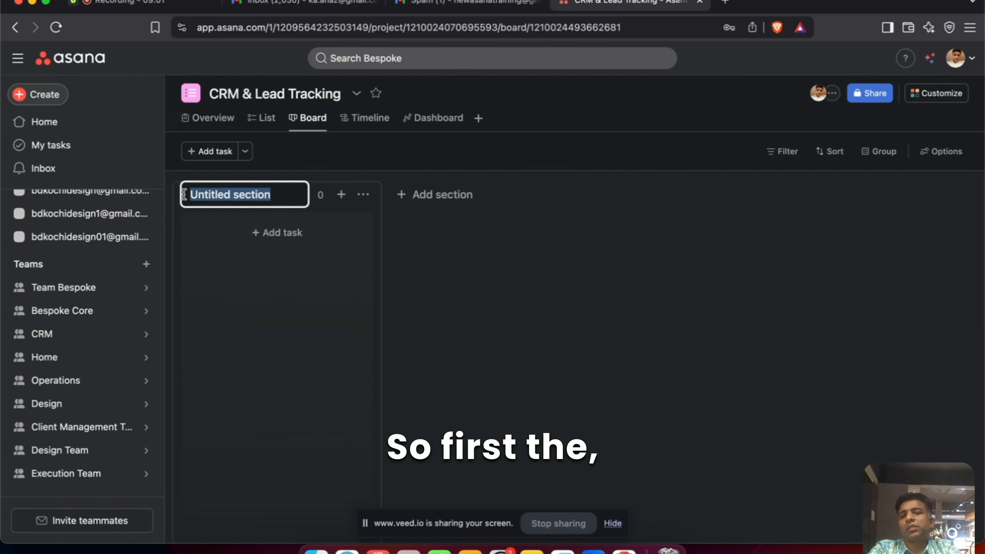
{"action": "type", "text": "New "}
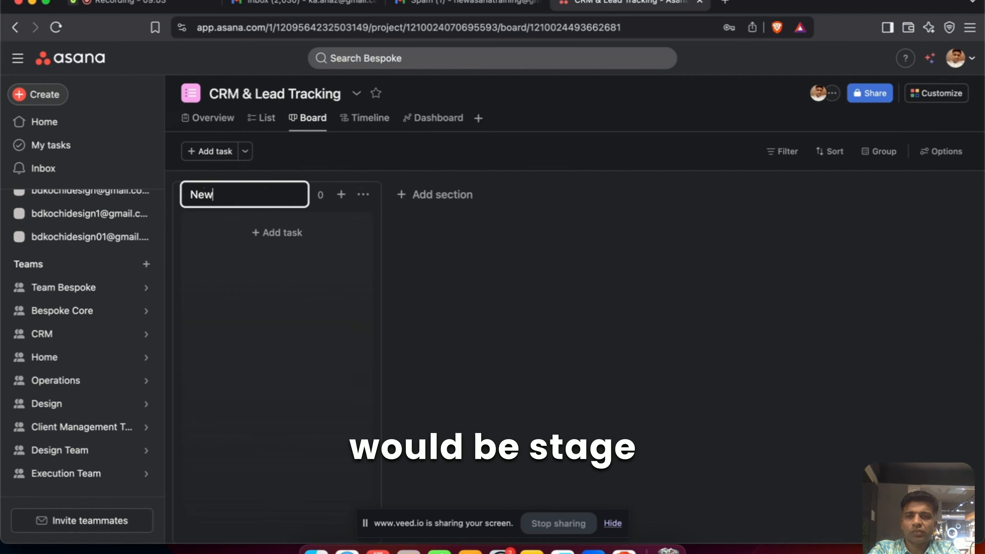
{"action": "type", "text": "S"}
{"action": "key", "text": "BackSpace"}
{"action": "type", "text": "En"}
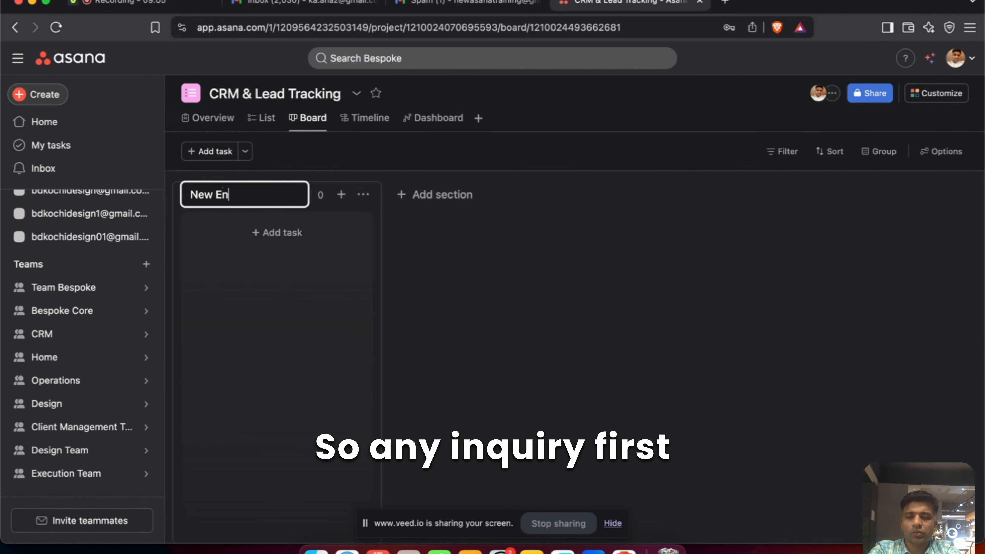
{"action": "type", "text": "quiry"}
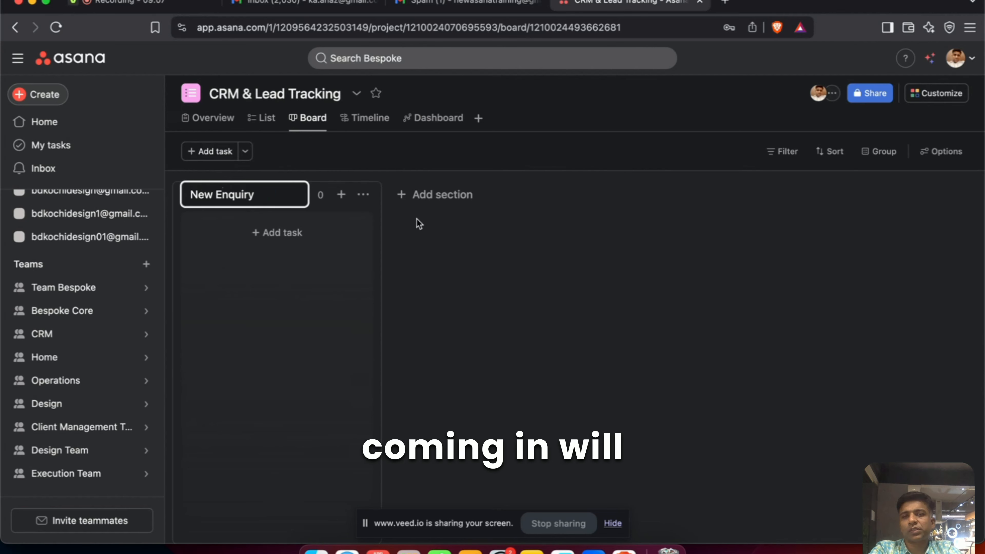
Step: Add a second board section named Site Measurement after New Enquiry
{"action": "left_click", "coordinate": [399, 194]}
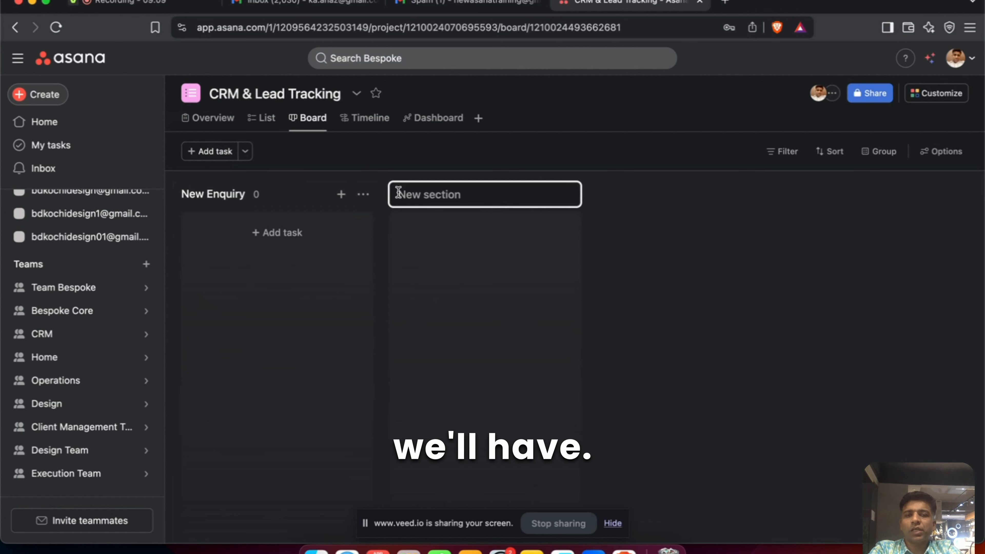
{"action": "type", "text": "Site"}
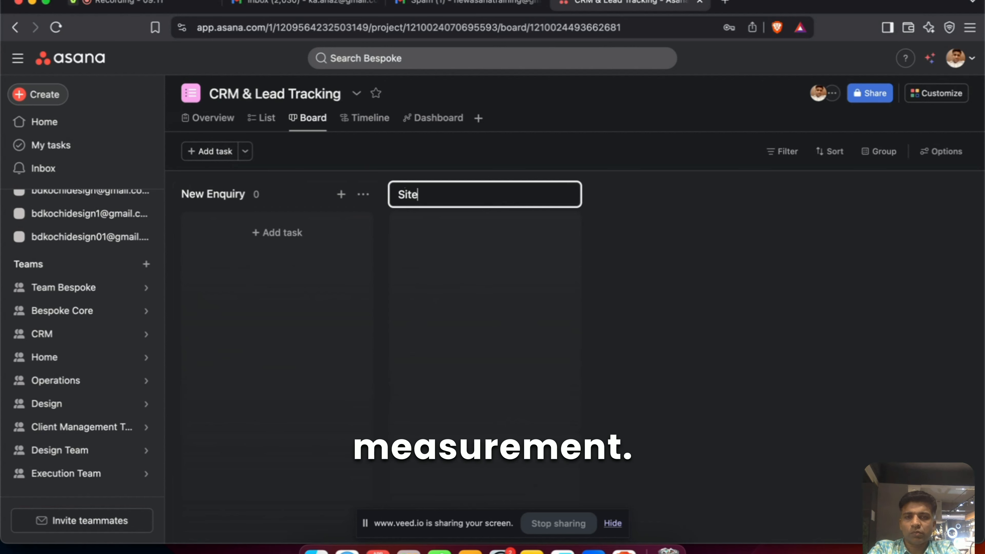
{"action": "type", "text": " Measurement"}
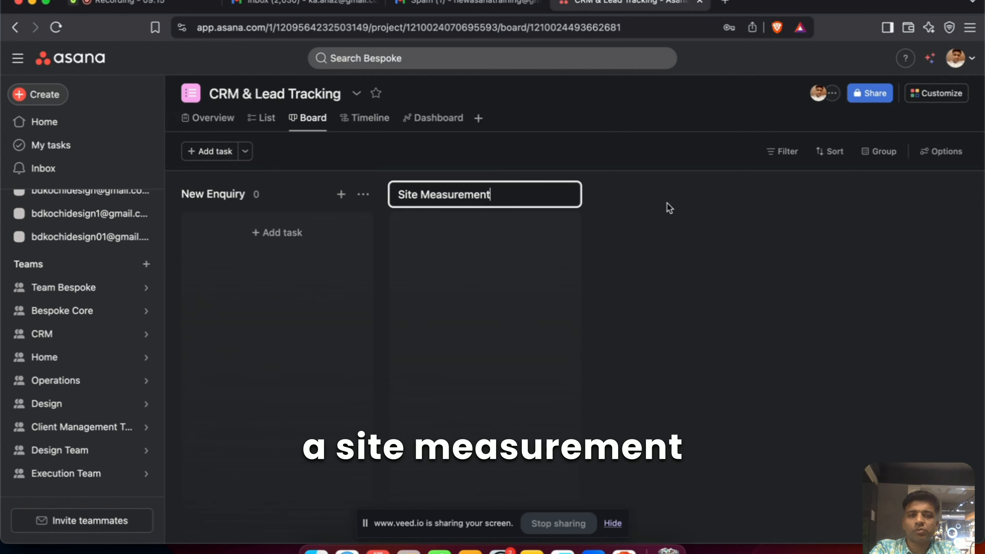
{"action": "key", "text": "Return"}
Step: Add a board section named Design & Layout after Site Measurement
{"action": "left_click", "coordinate": [612, 194]}
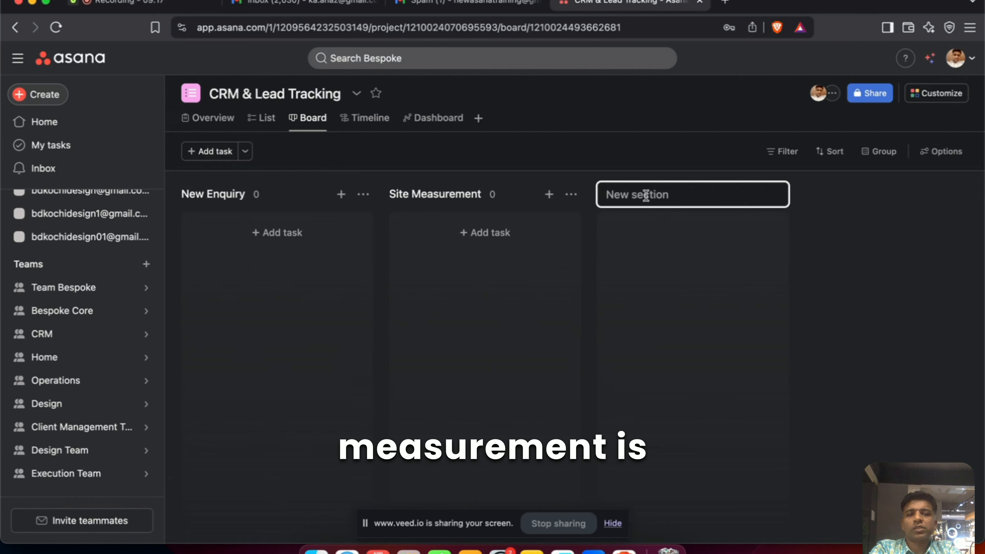
{"action": "type", "text": "Design & "}
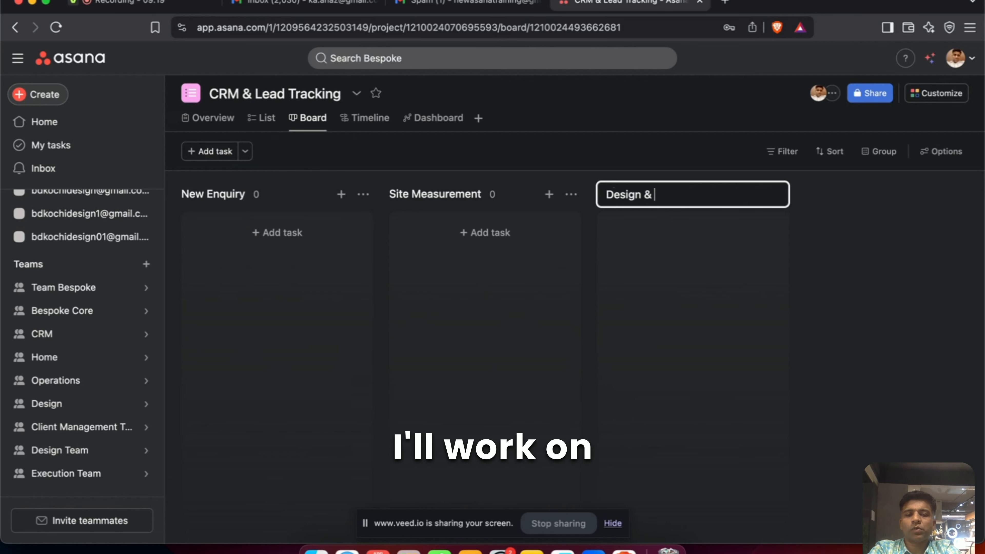
{"action": "type", "text": "Layout"}
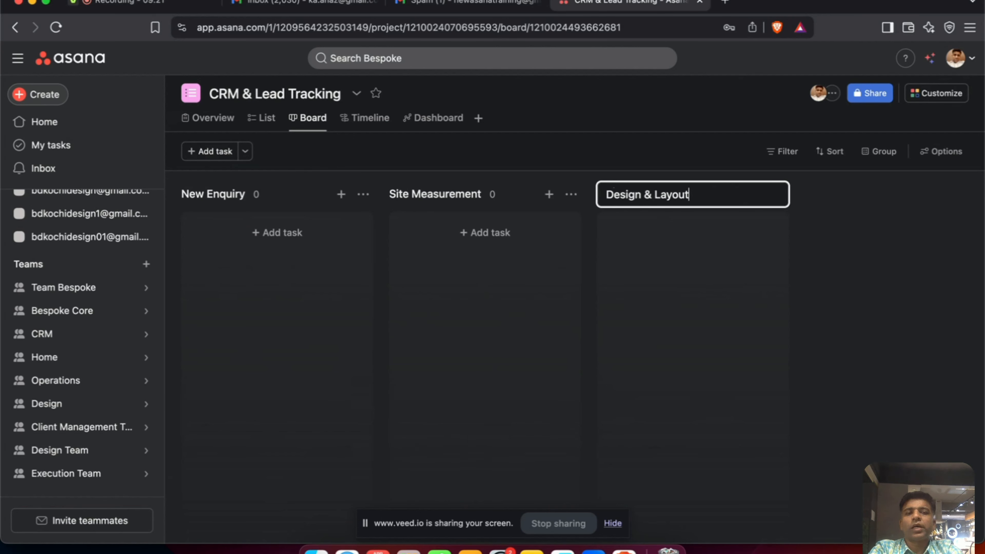
{"action": "key", "text": "Return"}
Step: Add a board section named Follow Up after Design & Layout
{"action": "left_click", "coordinate": [816, 193]}
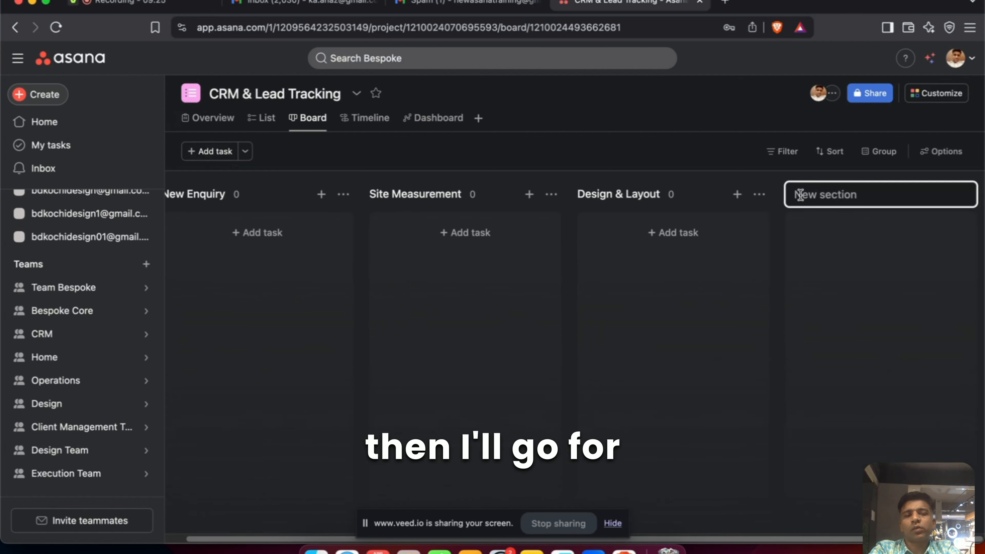
{"action": "type", "text": "Fo"}
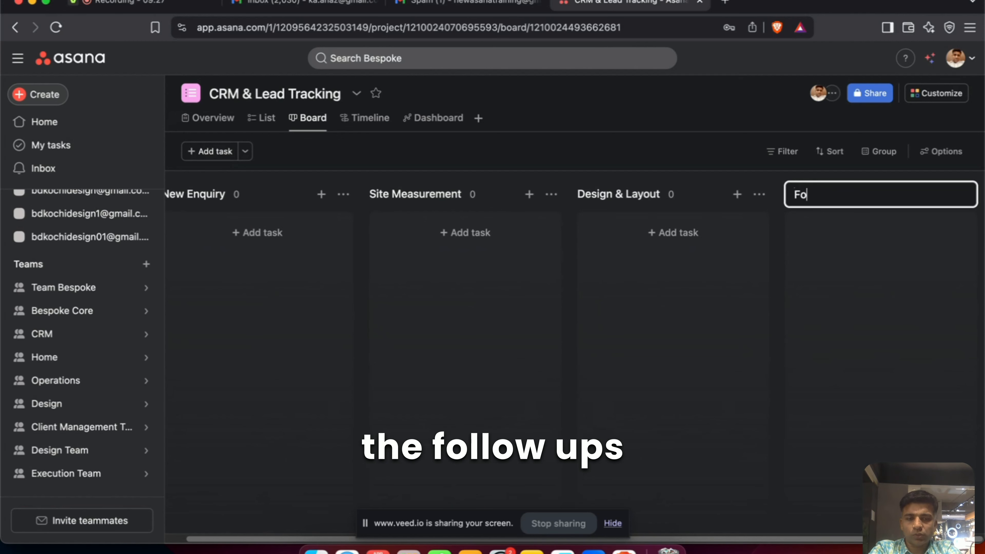
{"action": "type", "text": "llow Up"}
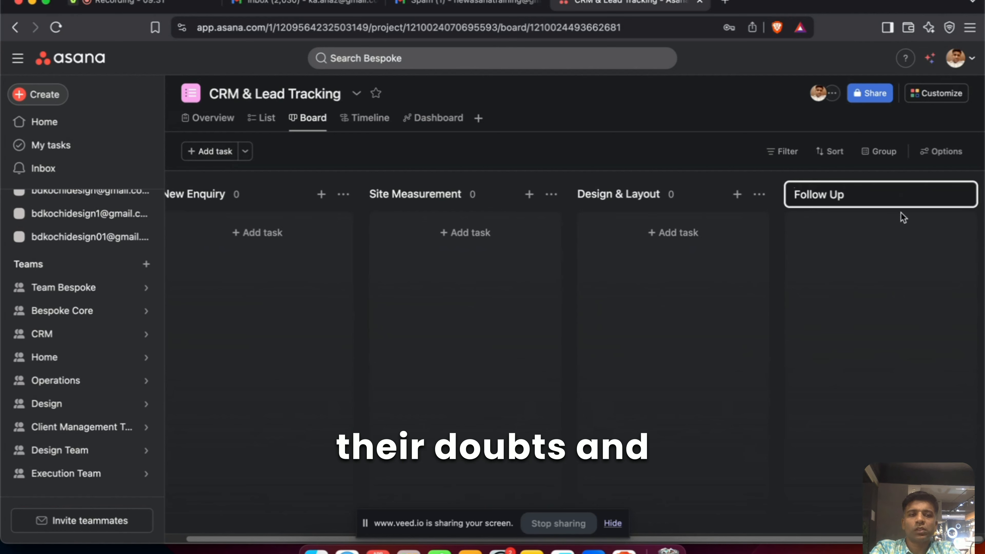
{"action": "key", "text": "Return"}
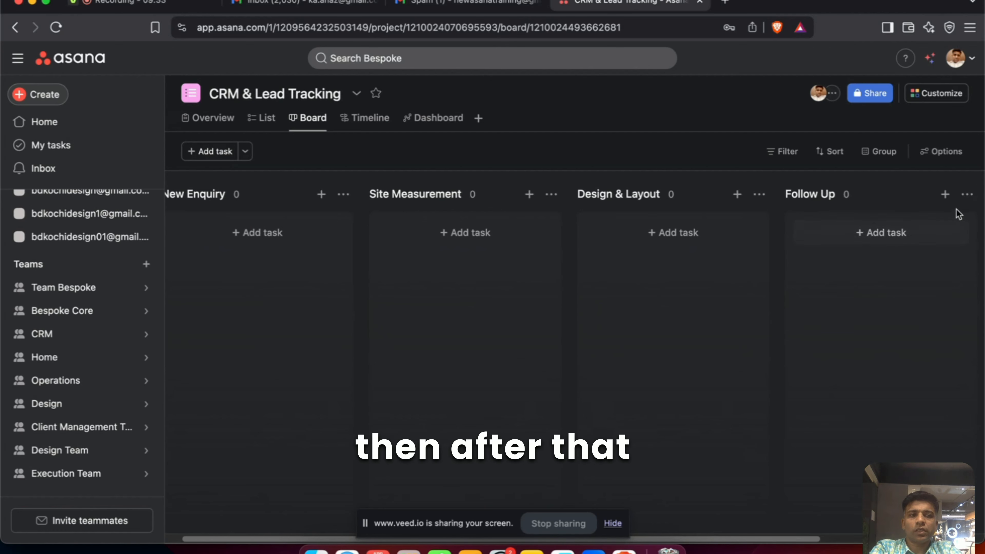
Step: Add a final board section named Archive after Follow Up
{"action": "left_click", "coordinate": [945, 194]}
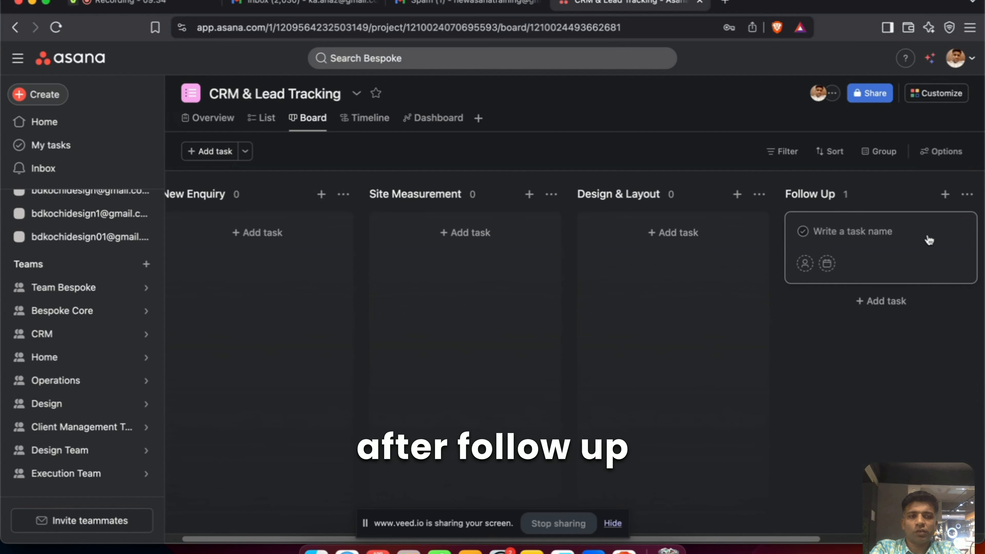
{"action": "scroll", "coordinate": [953, 244], "scroll_direction": "right", "scroll_amount": 5}
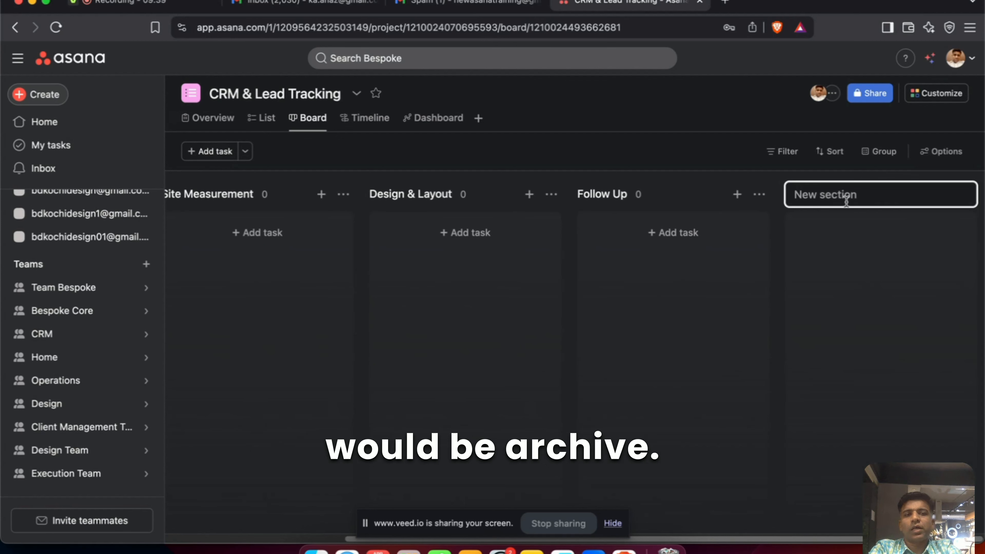
{"action": "type", "text": "Arc"}
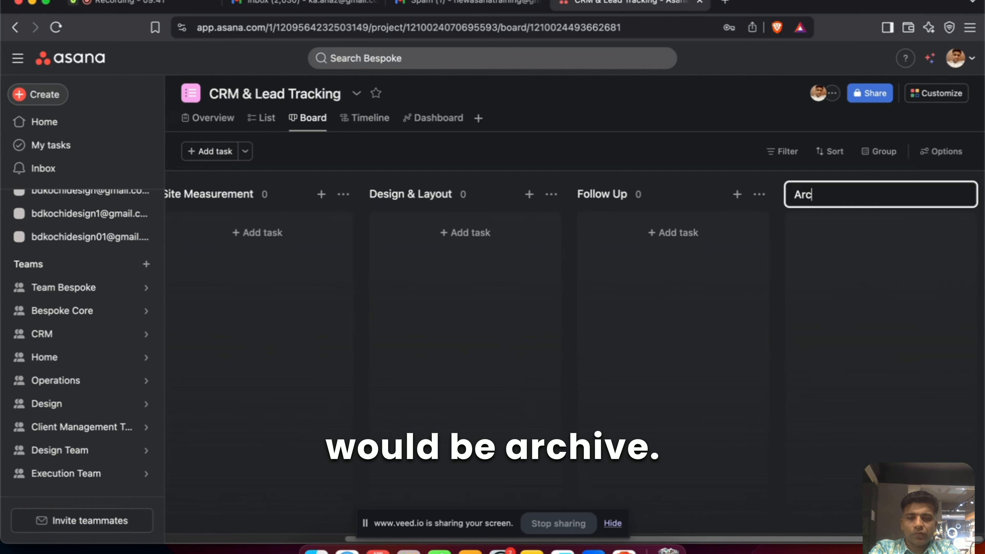
{"action": "type", "text": "hive"}
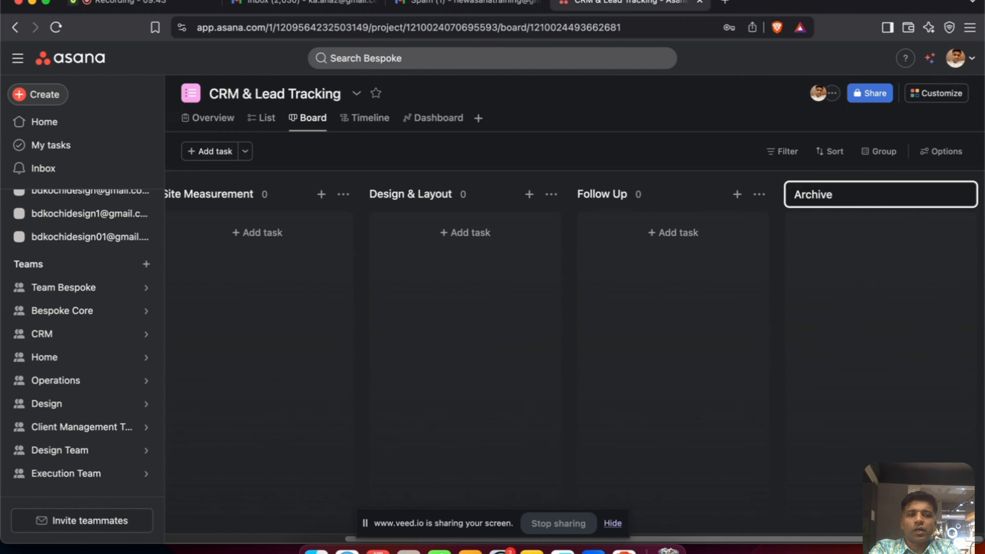
{"action": "left_click", "coordinate": [838, 262]}
{"action": "scroll", "coordinate": [837, 262], "scroll_direction": "left", "scroll_amount": 5}
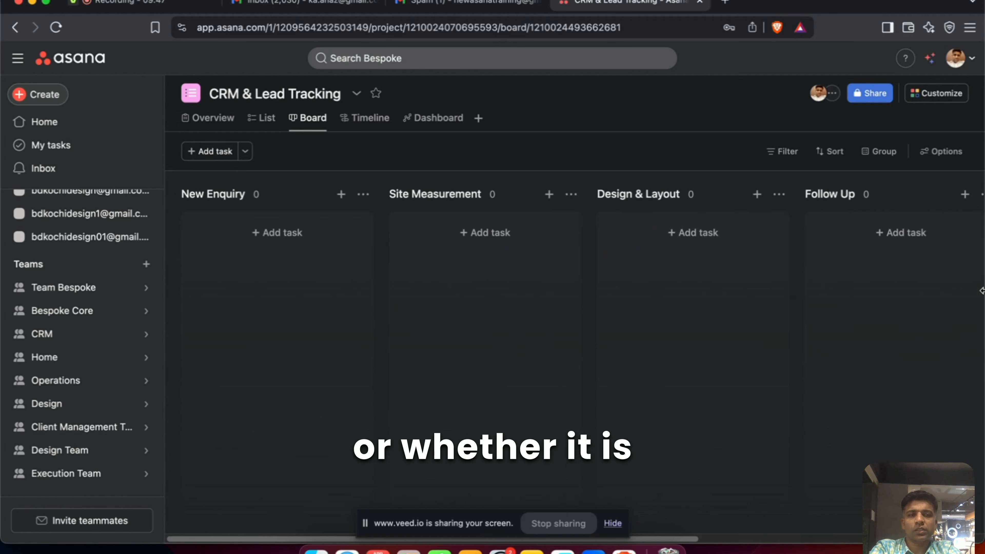
{"action": "scroll", "coordinate": [905, 270], "scroll_direction": "right", "scroll_amount": 5}
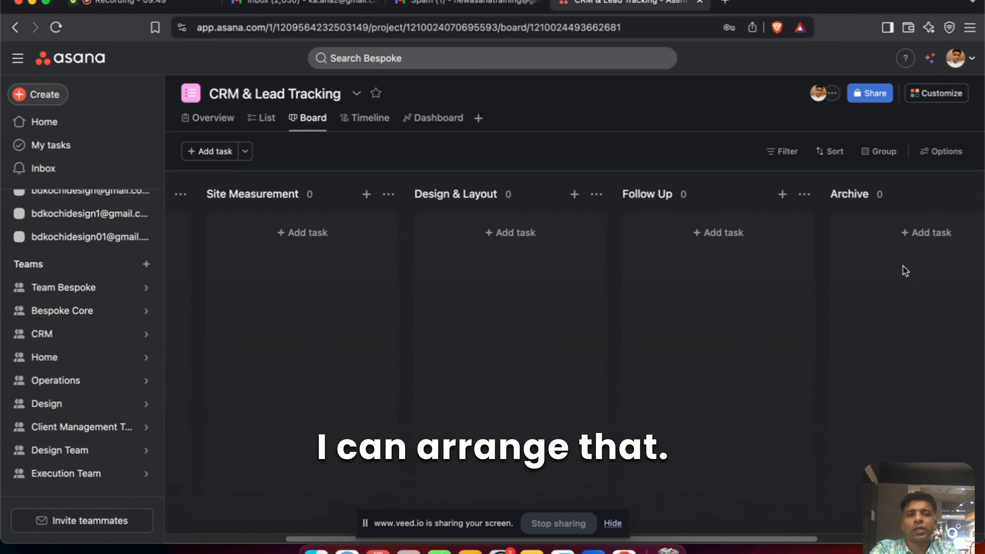
{"action": "scroll", "coordinate": [905, 271], "scroll_direction": "left", "scroll_amount": 5}
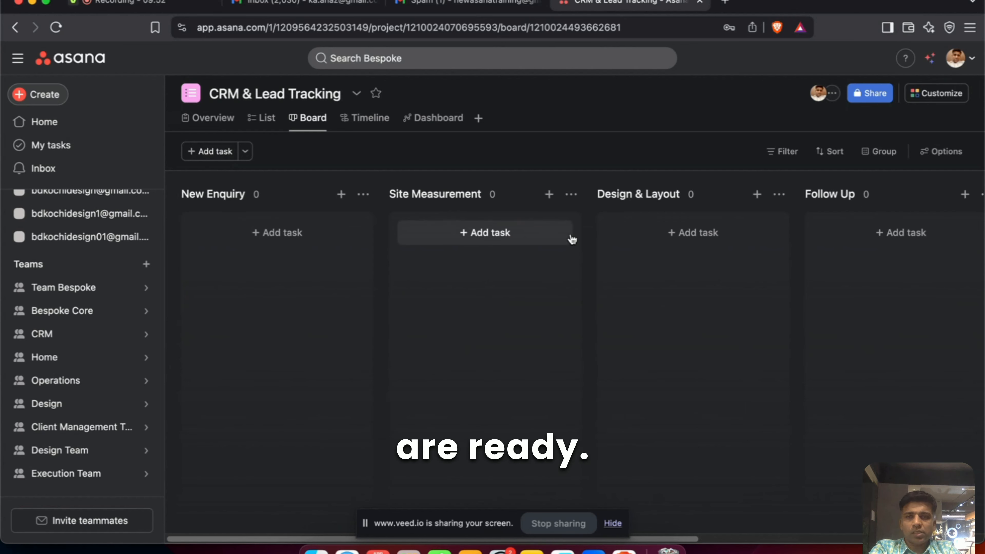
Step: In list view, add a task under New Enquiry named with the client's first name followed by "Kitchen Project"
{"action": "left_click", "coordinate": [262, 119]}
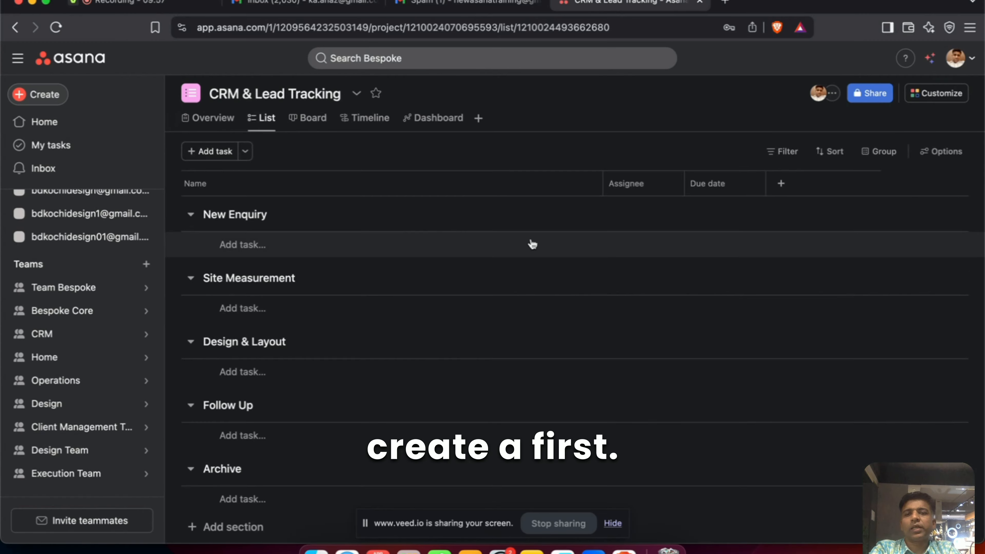
{"action": "left_click", "coordinate": [236, 245]}
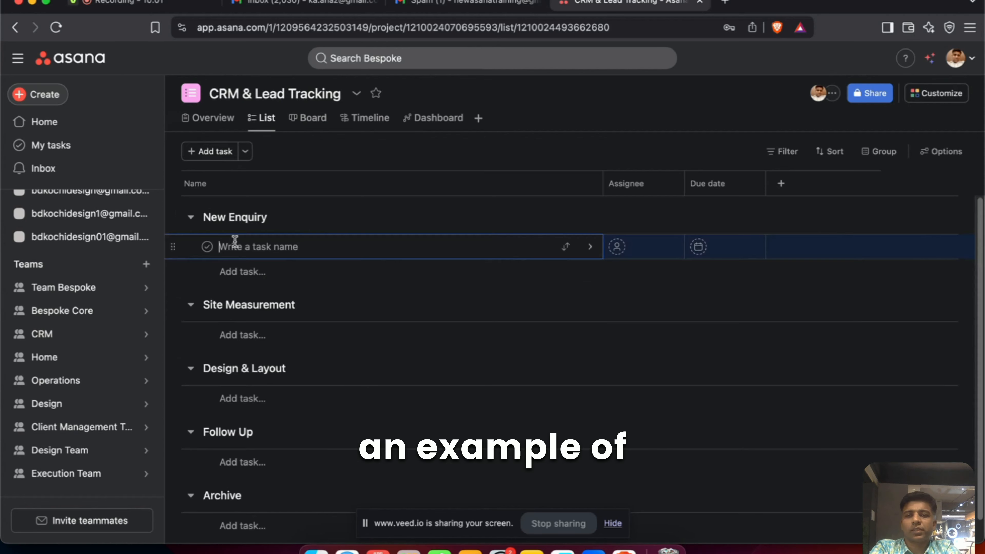
{"action": "type", "text": "Anaz Kitchen Project"}
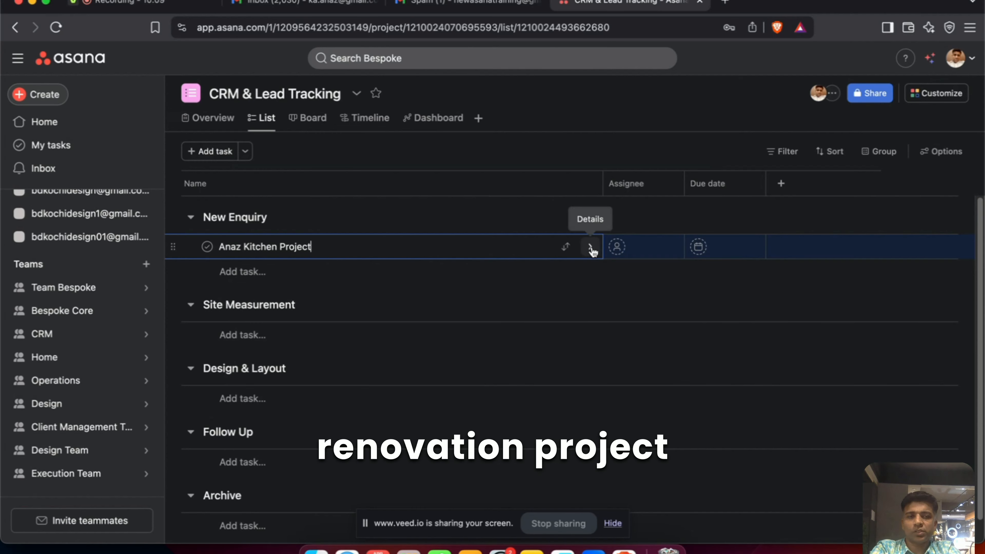
Step: Assign the Kitchen Project task to yourself and set its due date to 30/05/25
{"action": "left_click", "coordinate": [628, 247]}
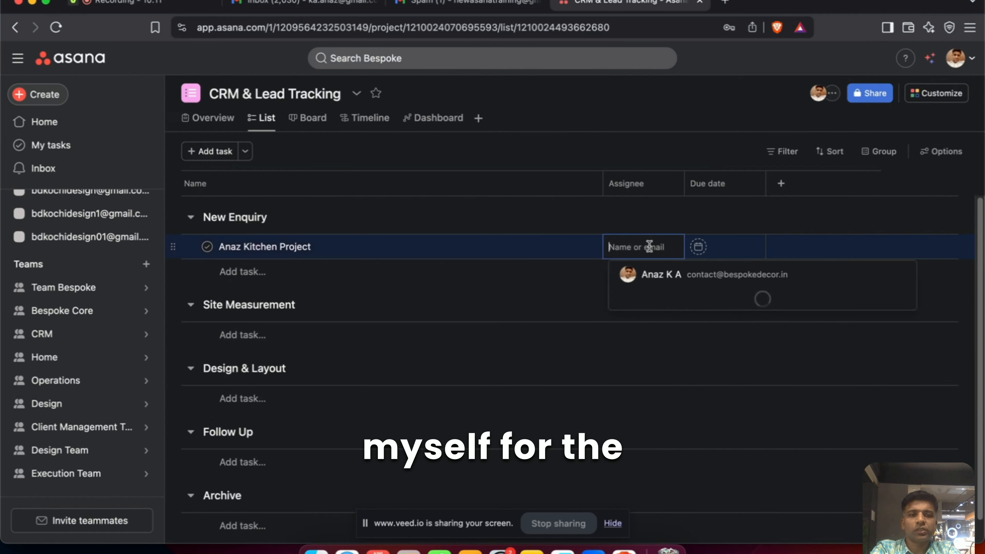
{"action": "left_click", "coordinate": [653, 268]}
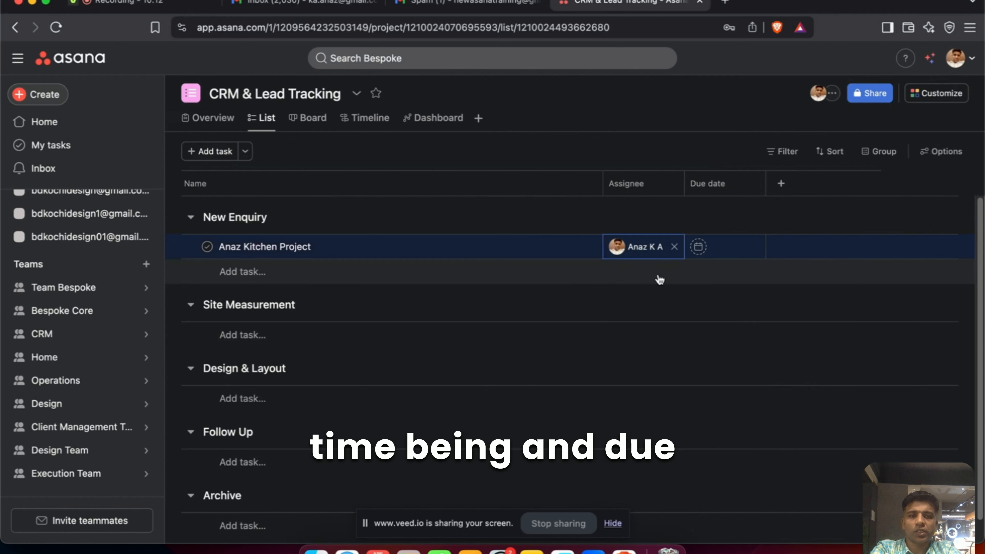
{"action": "left_click", "coordinate": [731, 246]}
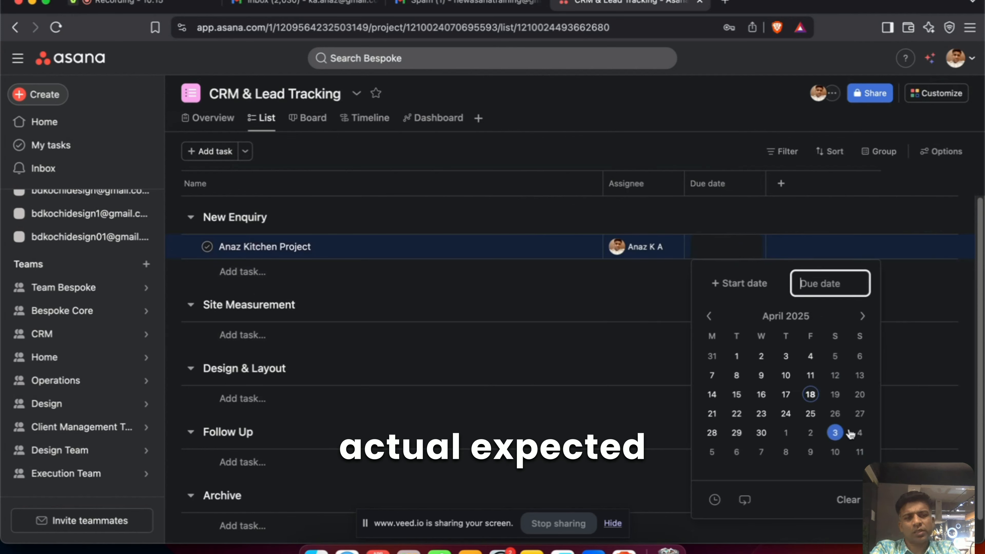
{"action": "left_click", "coordinate": [860, 316]}
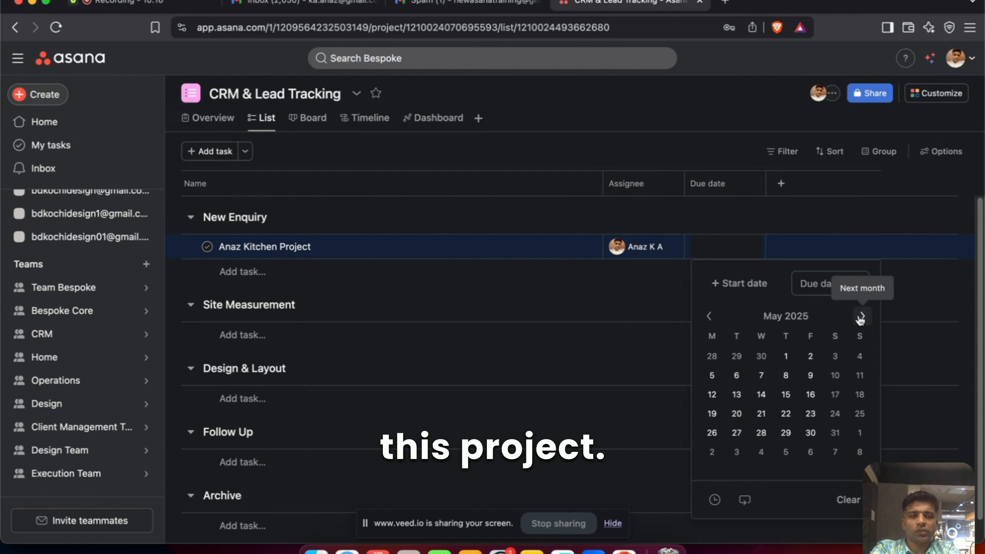
{"action": "left_click", "coordinate": [810, 432]}
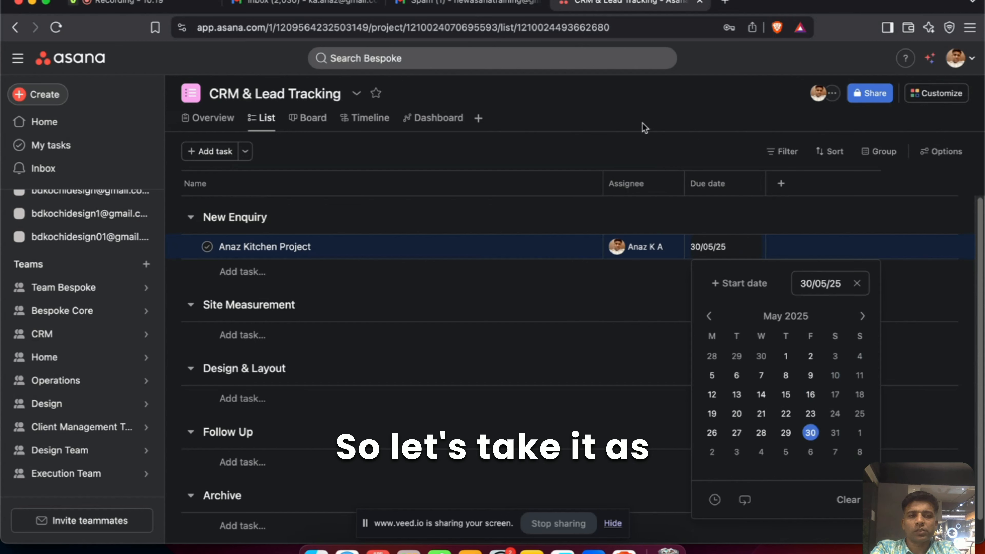
{"action": "left_click", "coordinate": [659, 132]}
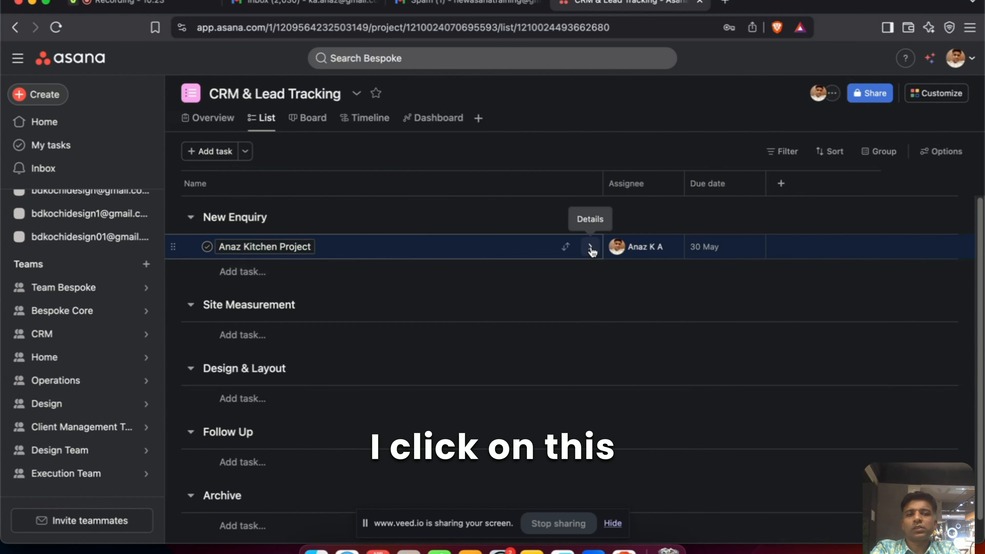
Step: Open the Kitchen Project task's details and look through its additional actions and conversion types
{"action": "left_click", "coordinate": [590, 248]}
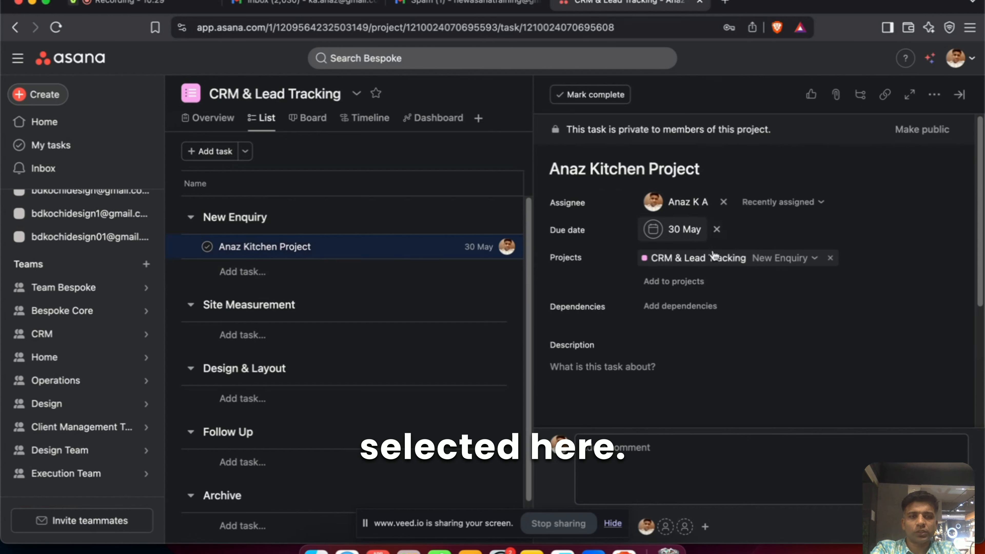
{"action": "scroll", "coordinate": [787, 334], "scroll_direction": "down", "scroll_amount": 1}
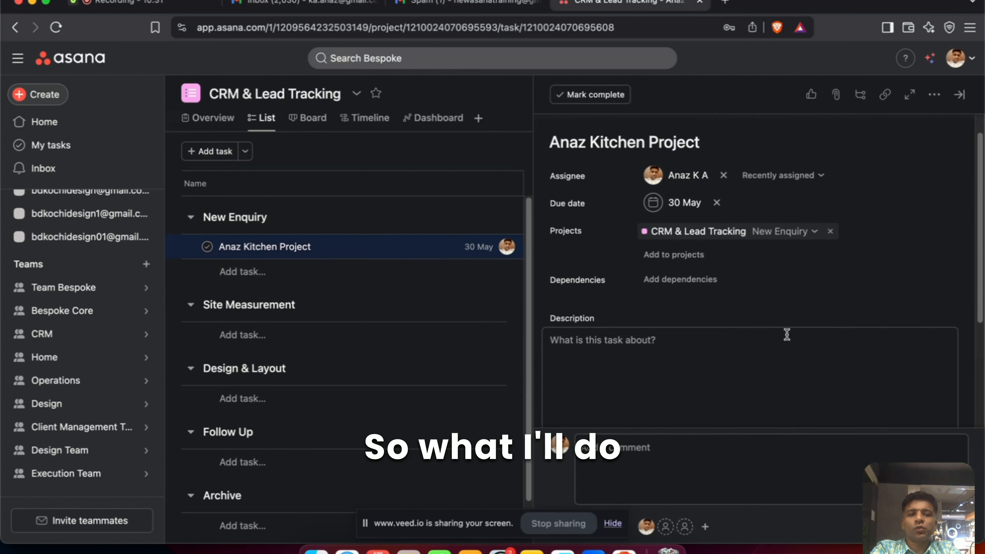
{"action": "scroll", "coordinate": [786, 334], "scroll_direction": "up", "scroll_amount": 1}
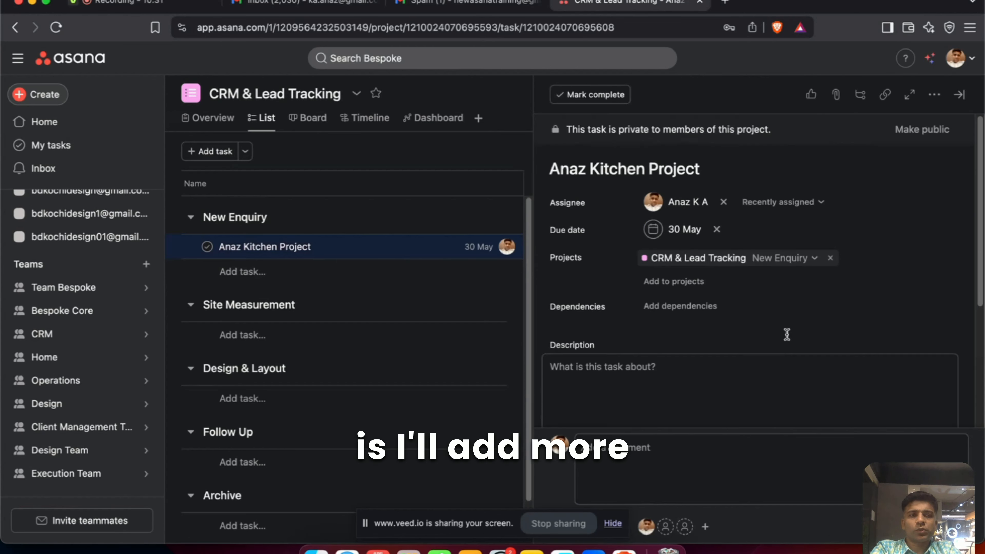
{"action": "left_click", "coordinate": [934, 95]}
{"action": "mouse_move", "coordinate": [799, 280]}
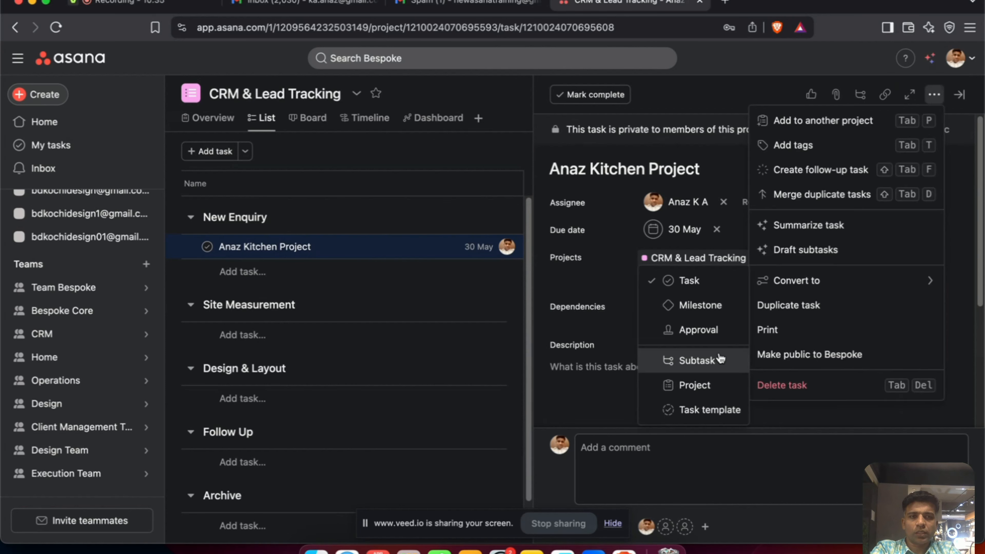
Step: Describe the Kitchen Project task as "This is Kitchen renovation project" and close its details
{"action": "left_click", "coordinate": [609, 410]}
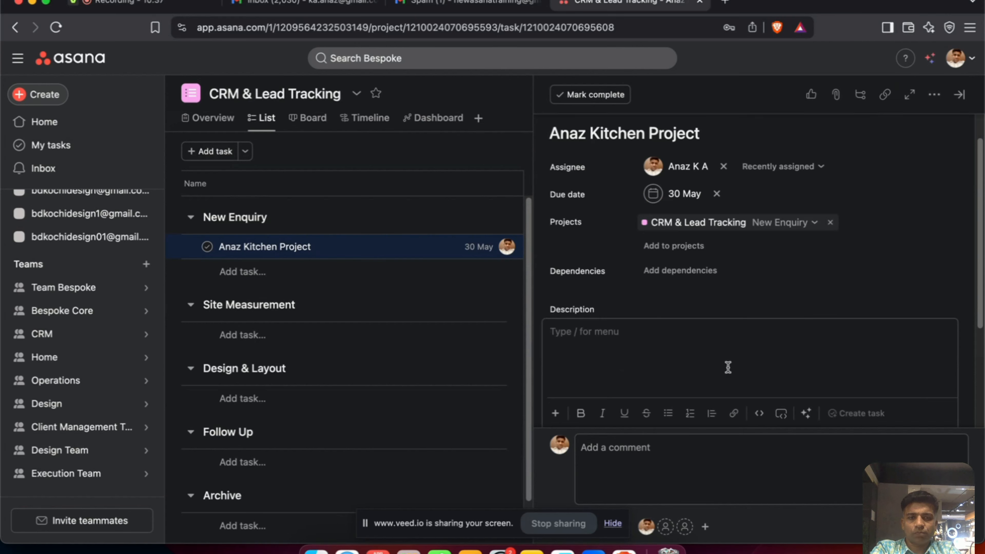
{"action": "scroll", "coordinate": [799, 295], "scroll_direction": "down", "scroll_amount": 3}
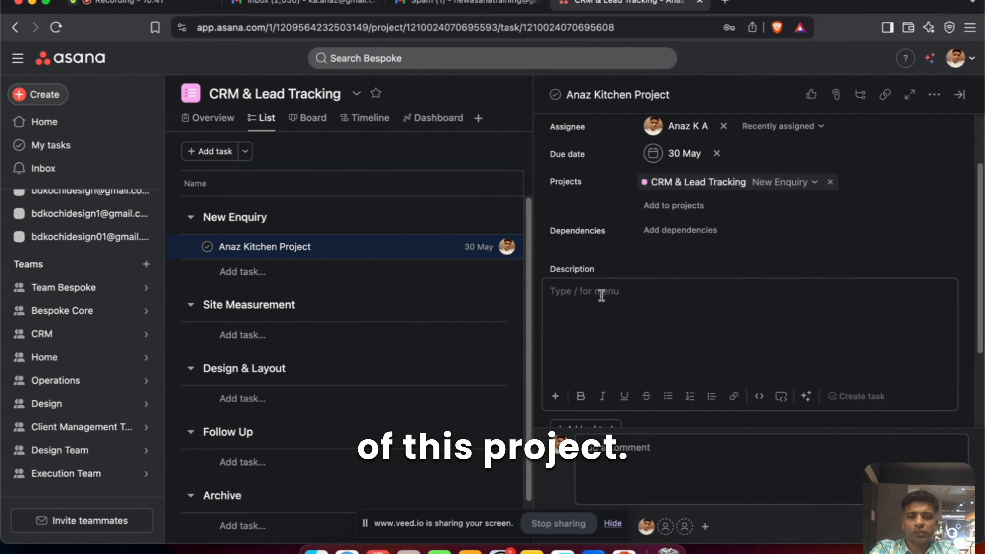
{"action": "type", "text": "T"}
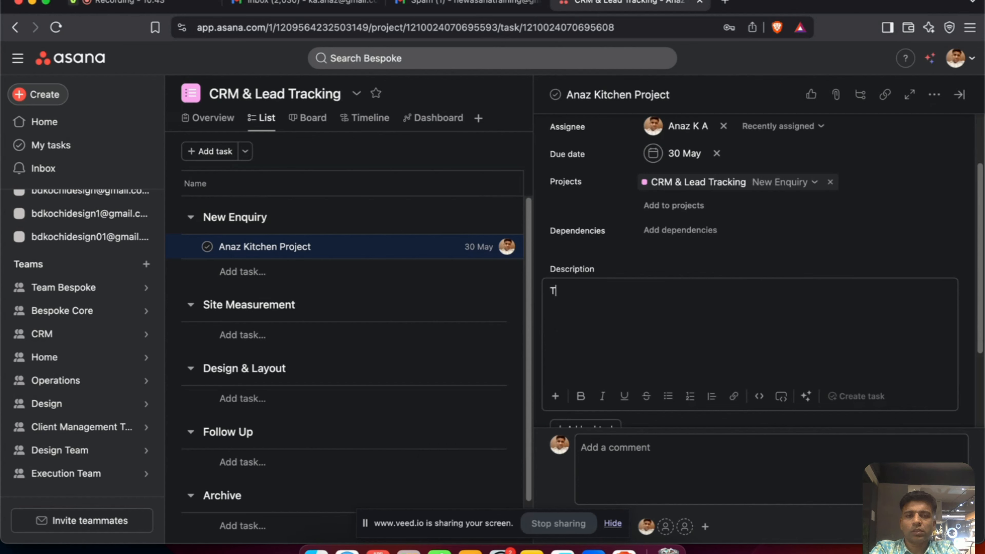
{"action": "type", "text": "his i"}
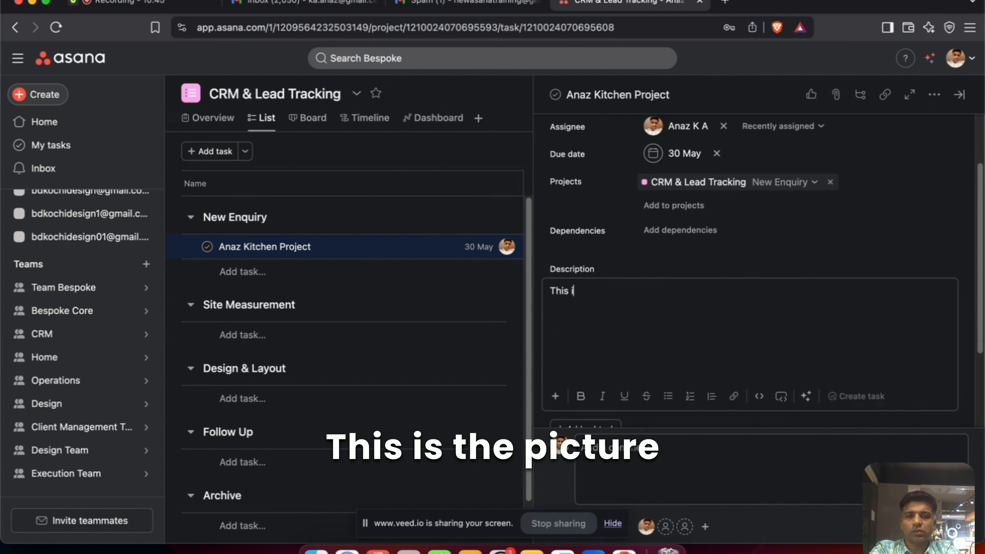
{"action": "type", "text": "s Kitchen ren"}
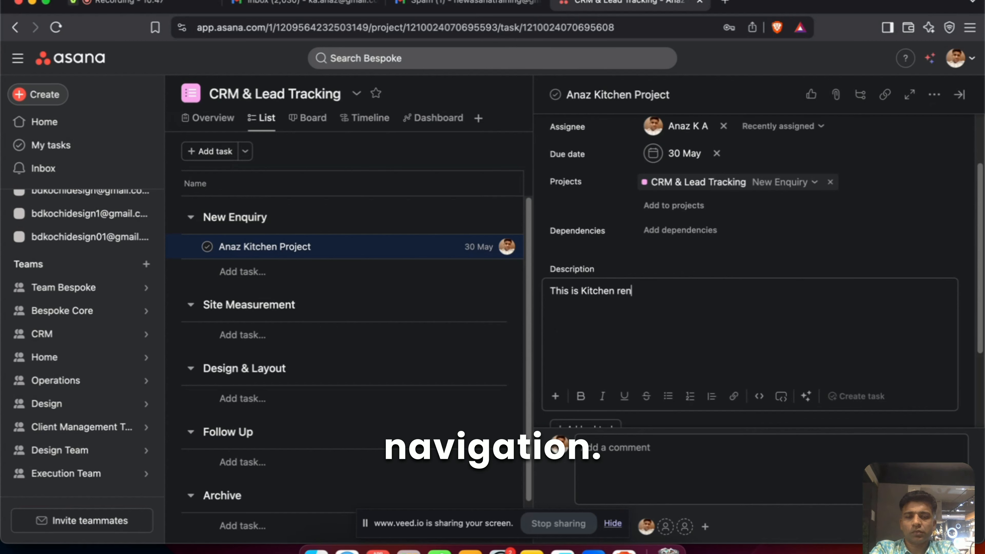
{"action": "type", "text": "ovation pro"}
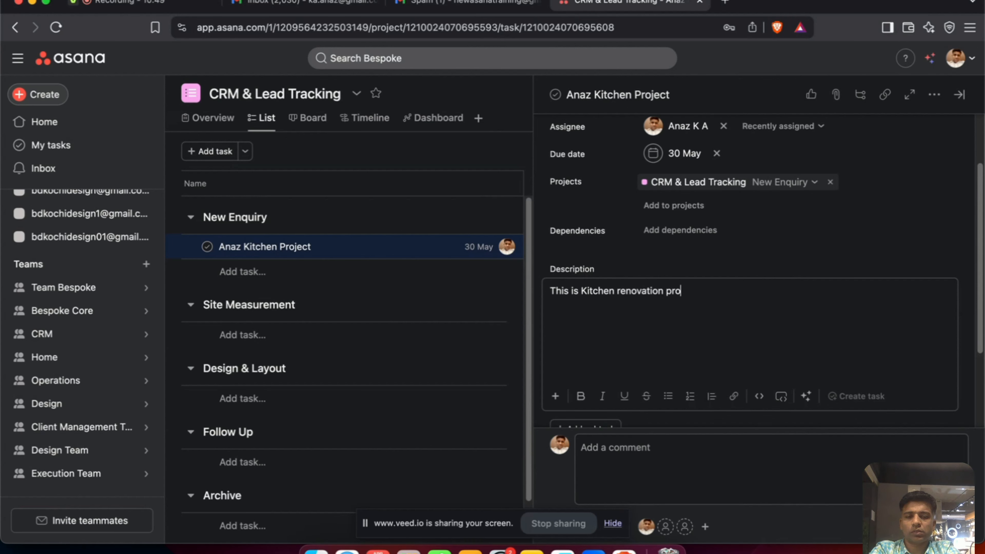
{"action": "type", "text": "ject"}
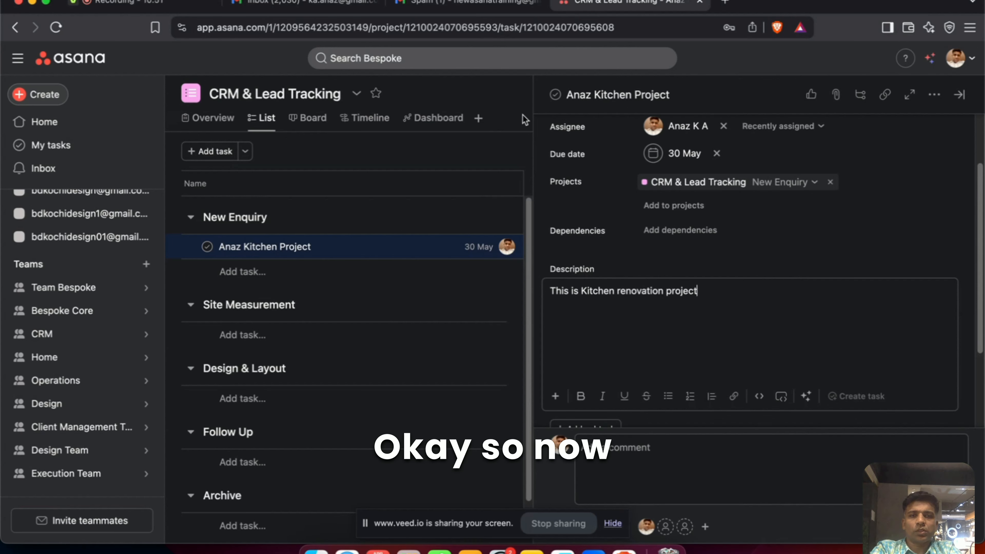
{"action": "left_click", "coordinate": [508, 108]}
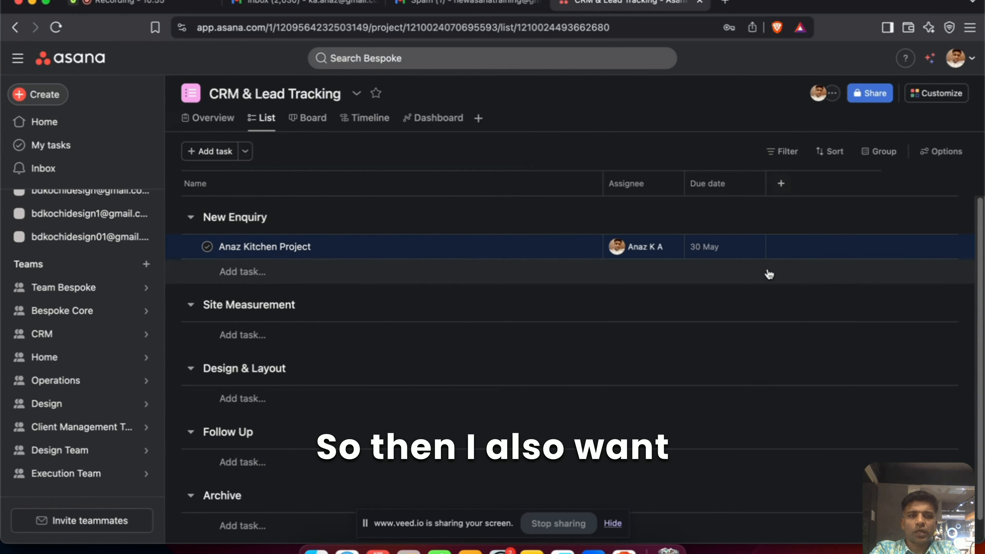
Step: Start a new single-select custom field for the project list and title it Website
{"action": "left_click", "coordinate": [781, 185]}
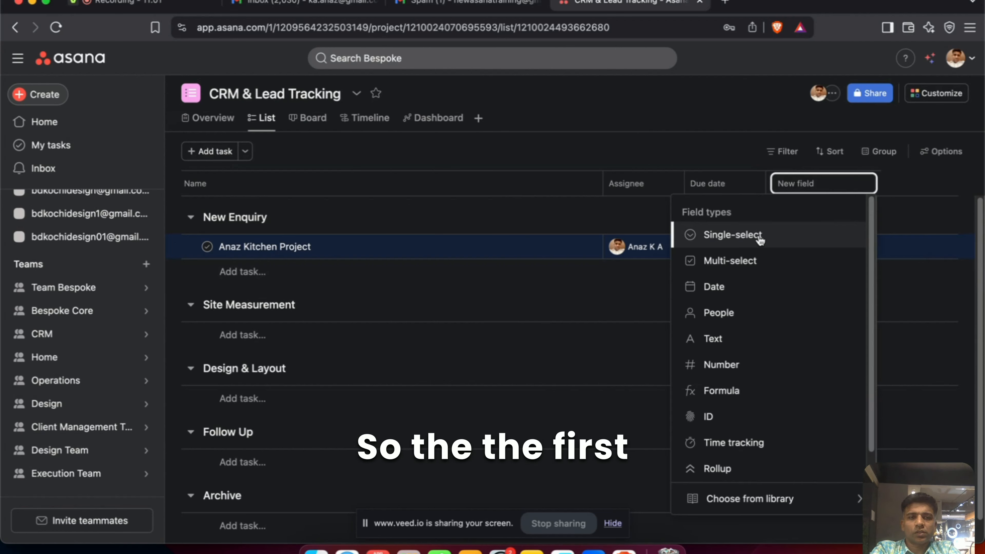
{"action": "left_click", "coordinate": [745, 238]}
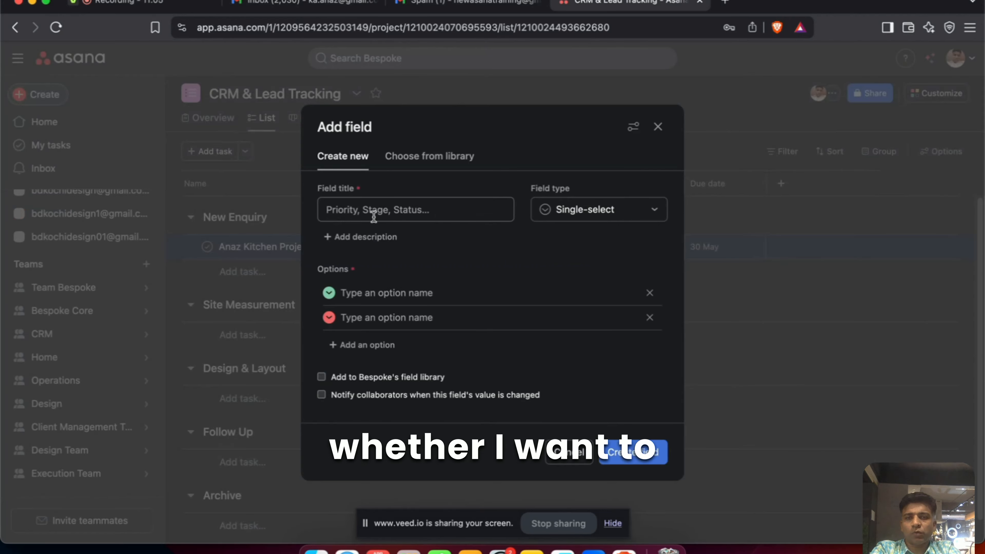
{"action": "left_click", "coordinate": [365, 211]}
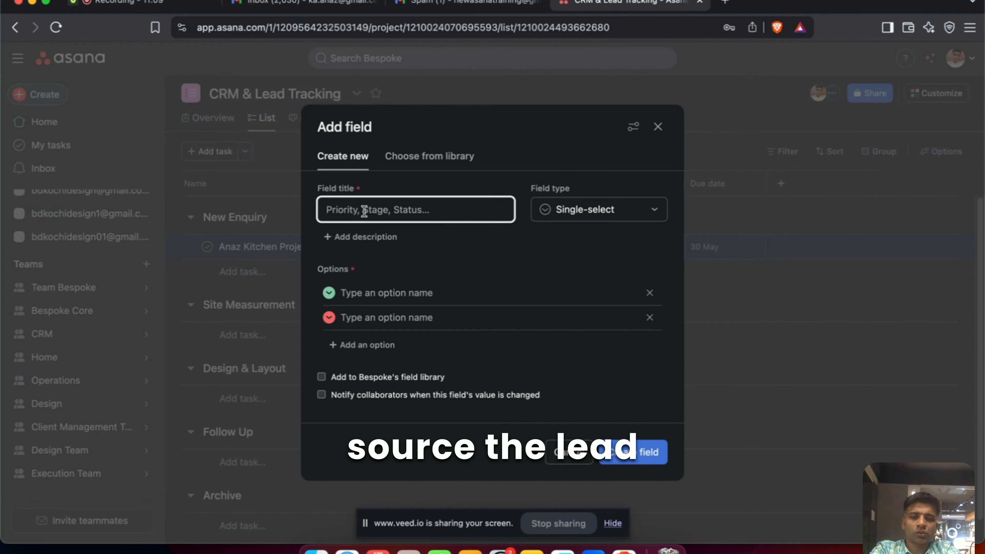
{"action": "type", "text": "We"}
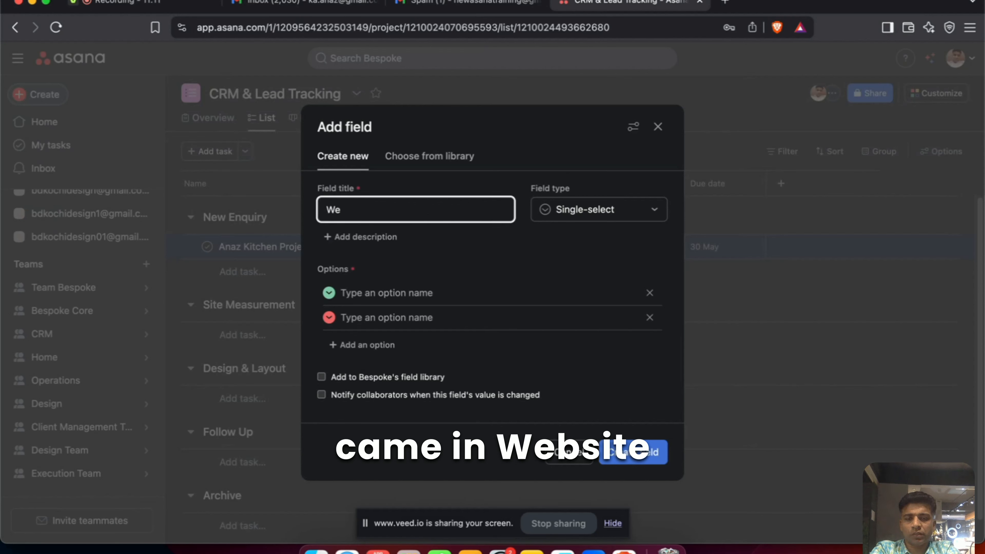
{"action": "type", "text": "bi"}
{"action": "key", "text": "BackSpace"}
{"action": "type", "text": "site"}
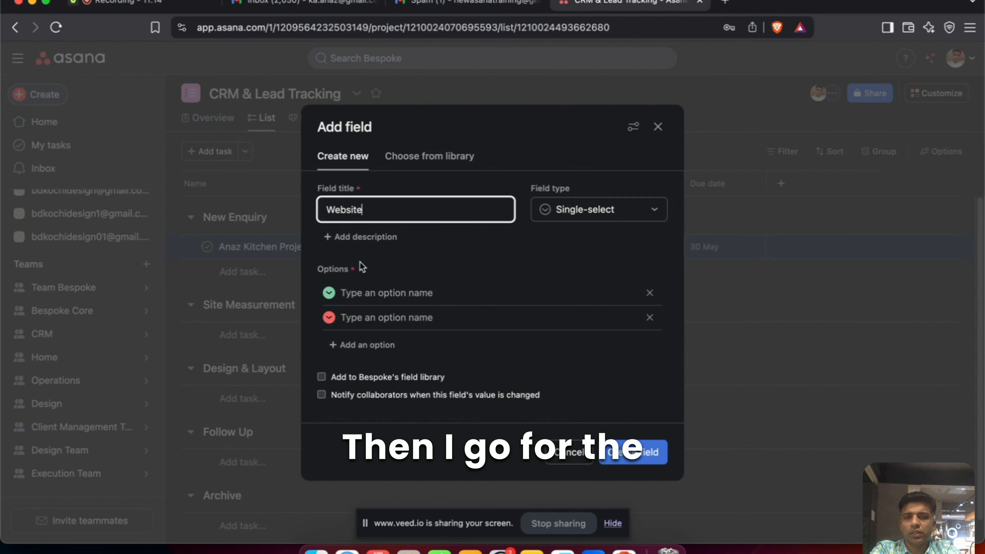
Step: Show the new field's description box, keep the type as Single-select, and retitle the field Enquiry Source
{"action": "left_click", "coordinate": [361, 236]}
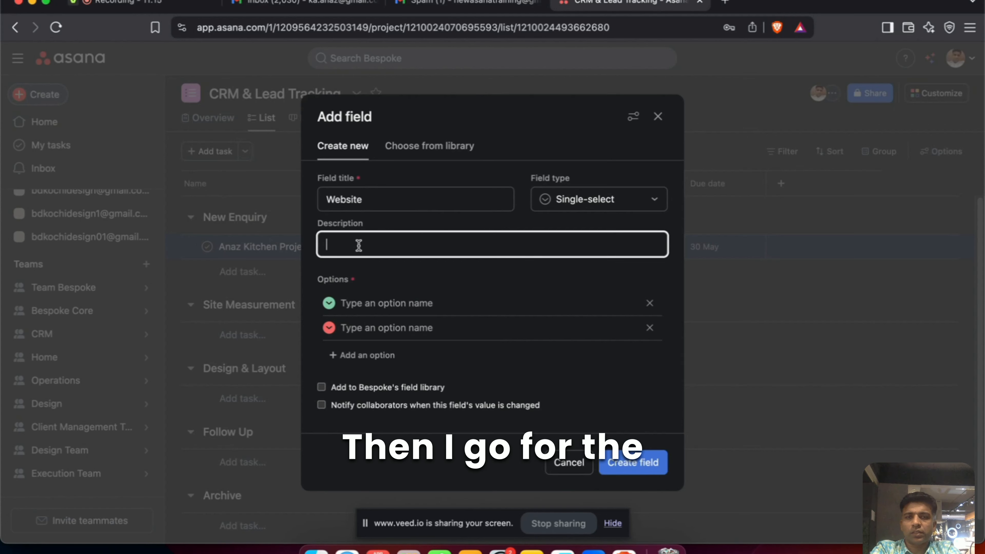
{"action": "left_click", "coordinate": [394, 199]}
{"action": "left_click", "coordinate": [580, 205]}
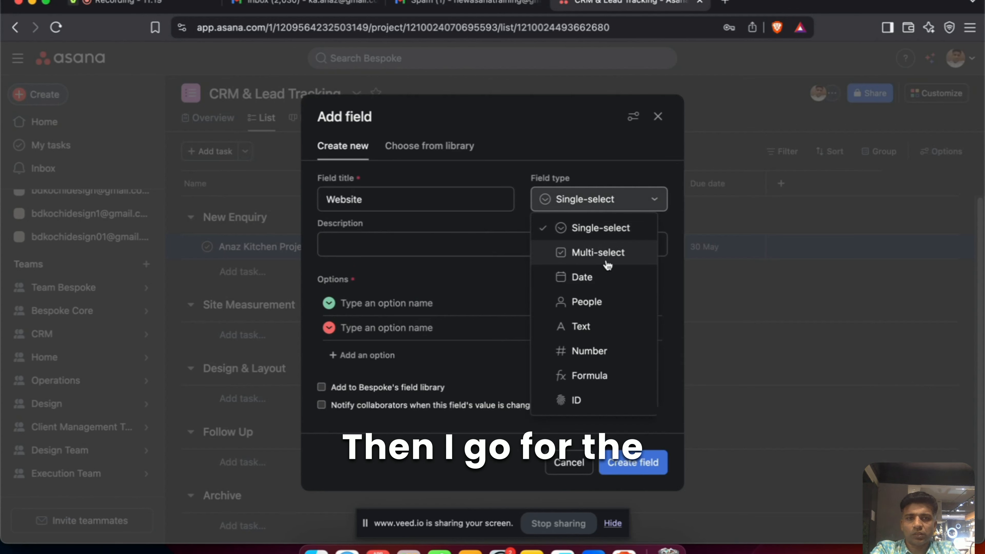
{"action": "left_click", "coordinate": [603, 232]}
{"action": "left_click", "coordinate": [413, 198]}
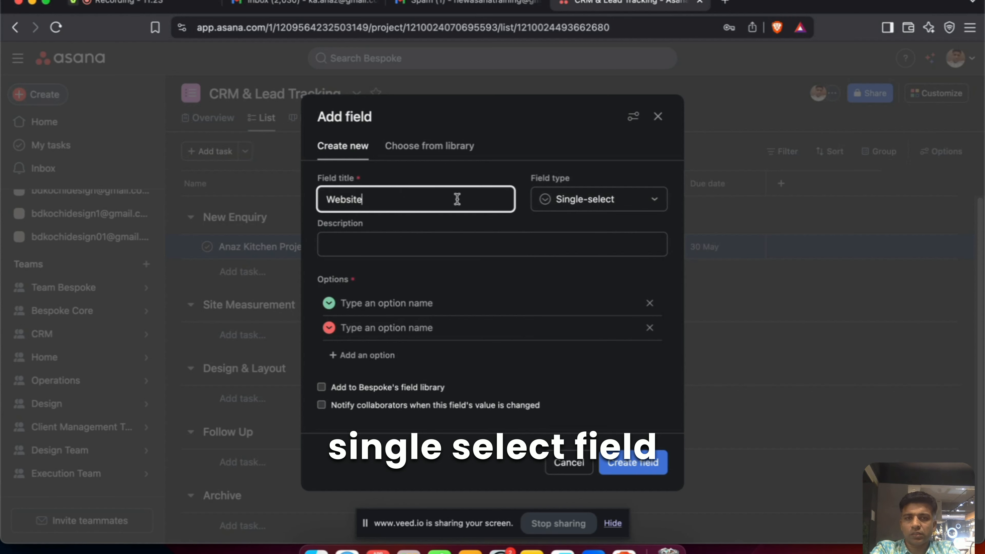
{"action": "double_click", "coordinate": [375, 195]}
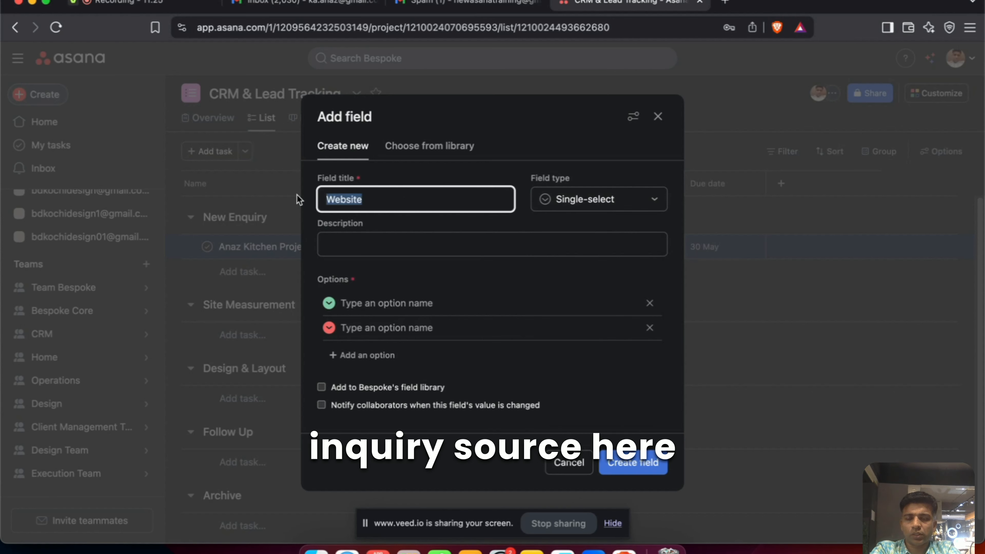
{"action": "type", "text": "Enquiry "}
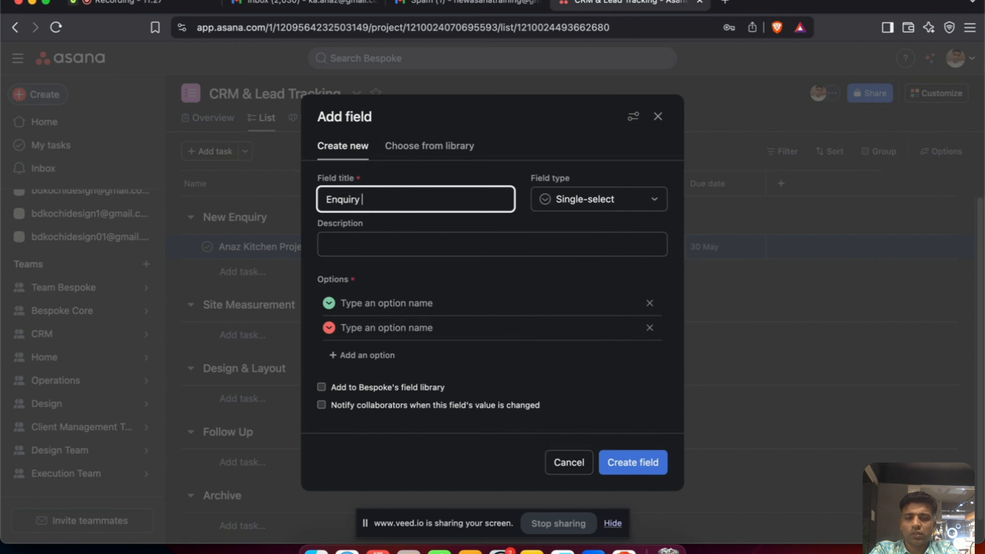
{"action": "type", "text": "Source"}
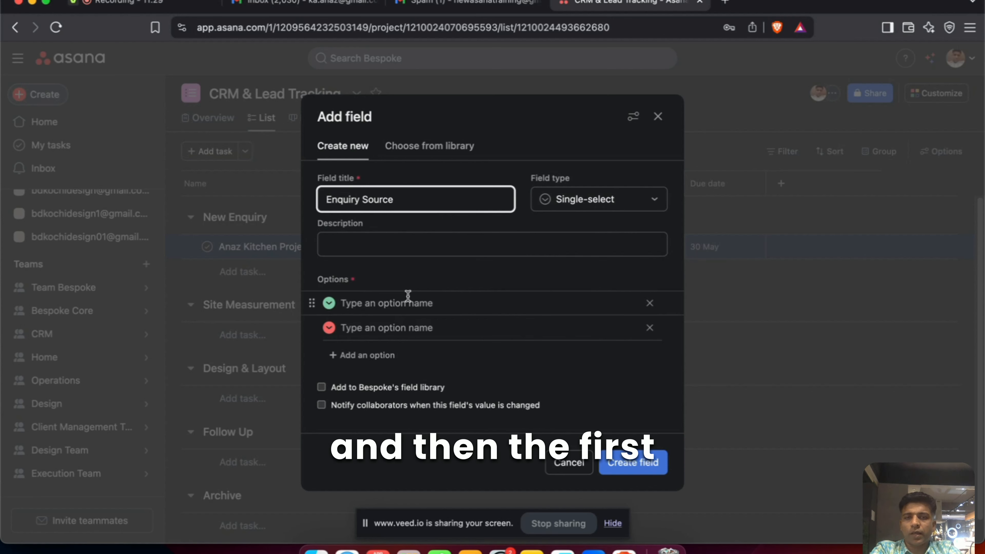
Step: Give the Enquiry Source field the options Website, Social Media, Walk In and Call In, and create it
{"action": "left_click", "coordinate": [351, 355]}
{"action": "left_click", "coordinate": [391, 290]}
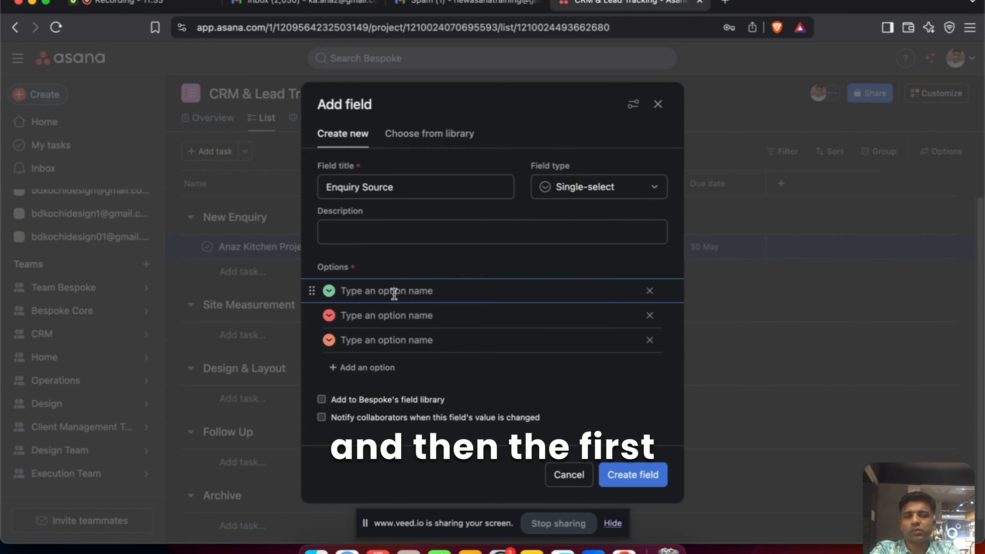
{"action": "type", "text": "Website"}
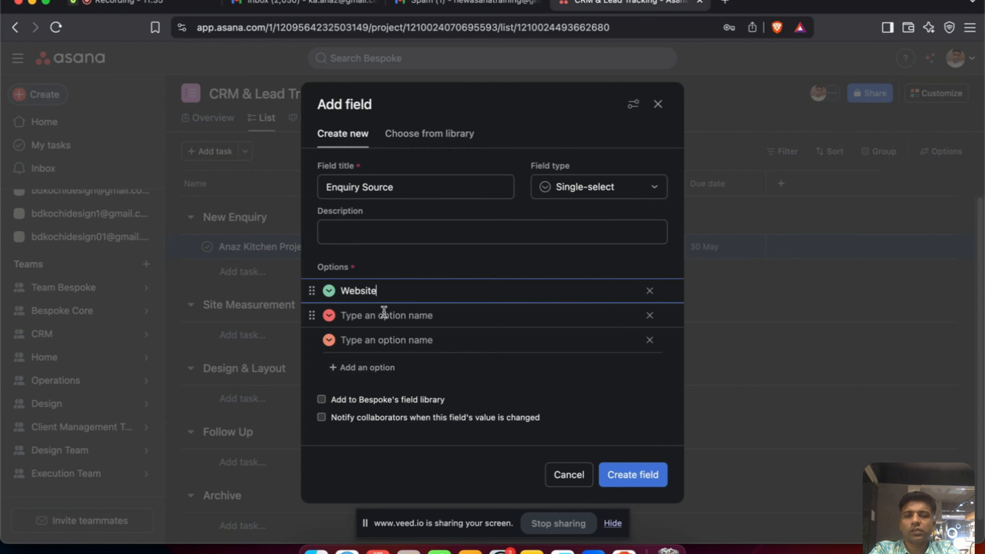
{"action": "left_click", "coordinate": [383, 315]}
{"action": "type", "text": "Social Medi"}
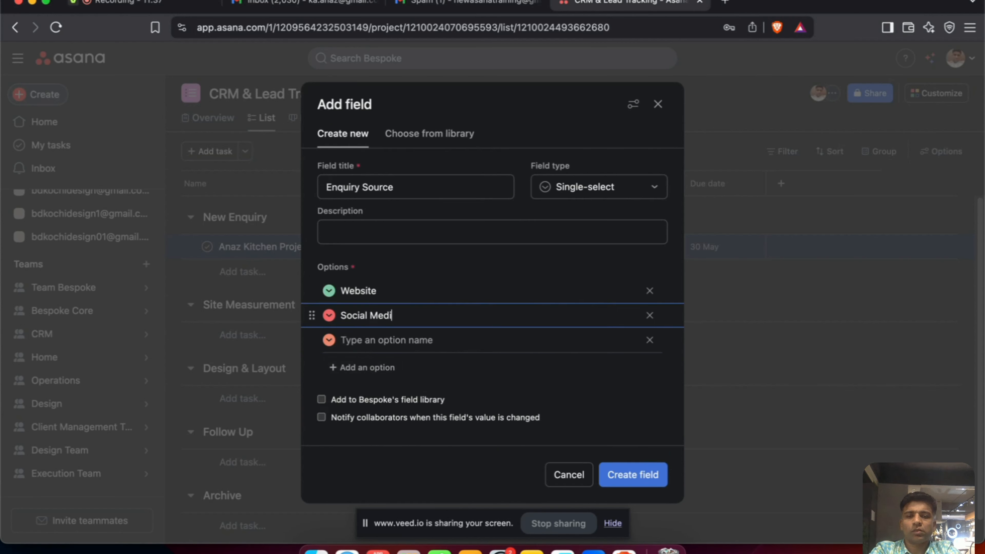
{"action": "type", "text": "a"}
{"action": "left_click", "coordinate": [373, 342]}
{"action": "type", "text": "Wa"}
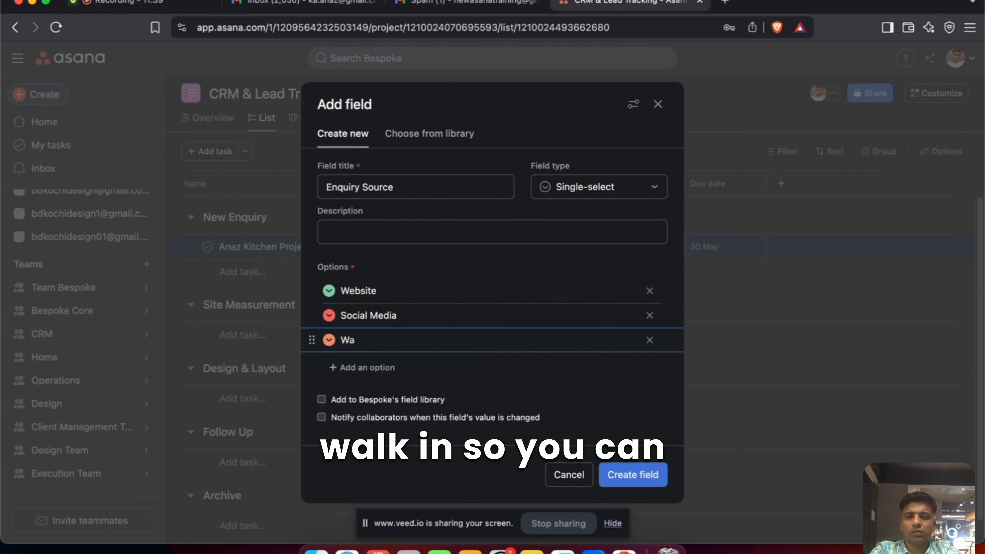
{"action": "type", "text": "lk In"}
{"action": "left_click", "coordinate": [372, 367]}
{"action": "type", "text": "Ca"}
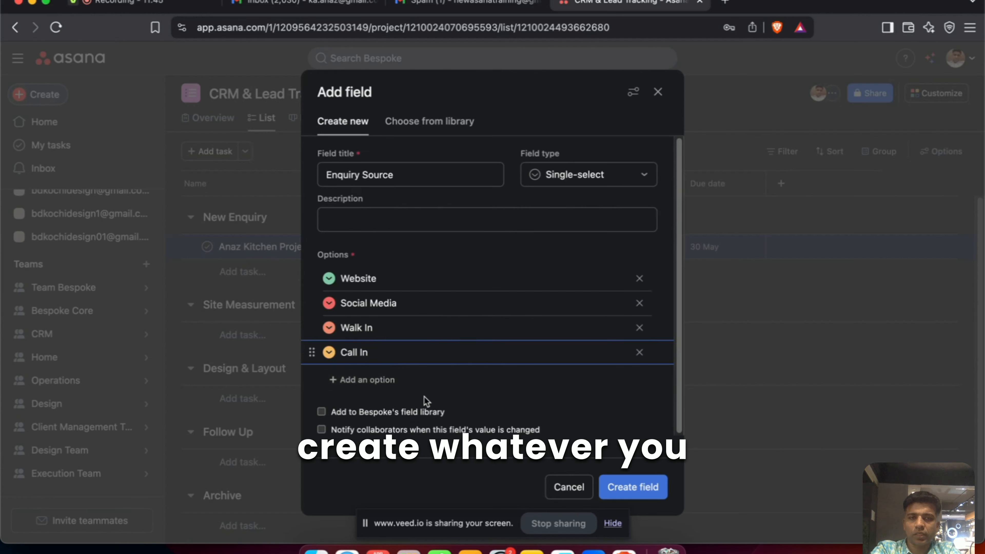
{"action": "left_click", "coordinate": [631, 487]}
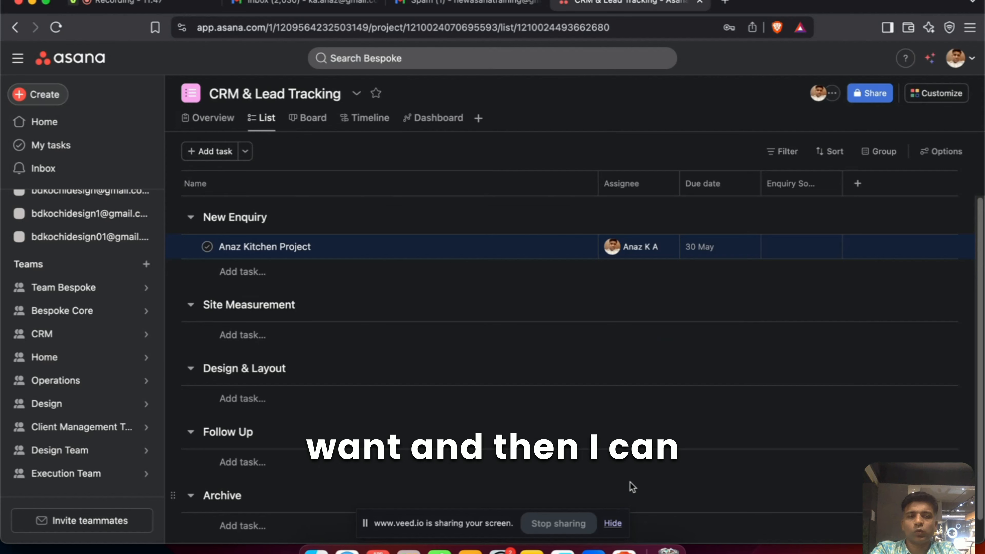
Step: Add a text custom field titled Mobile Number to the project list
{"action": "left_click", "coordinate": [858, 184]}
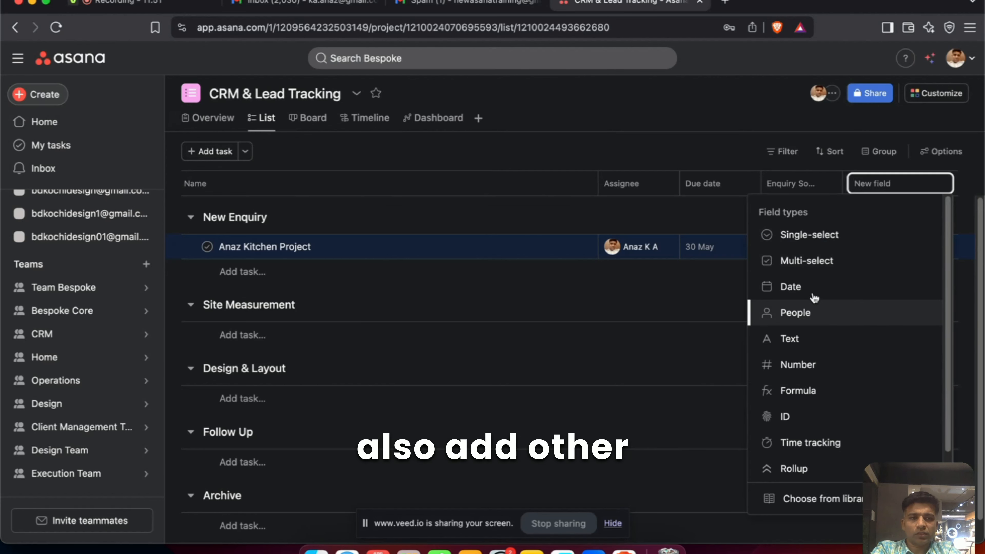
{"action": "left_click", "coordinate": [808, 345]}
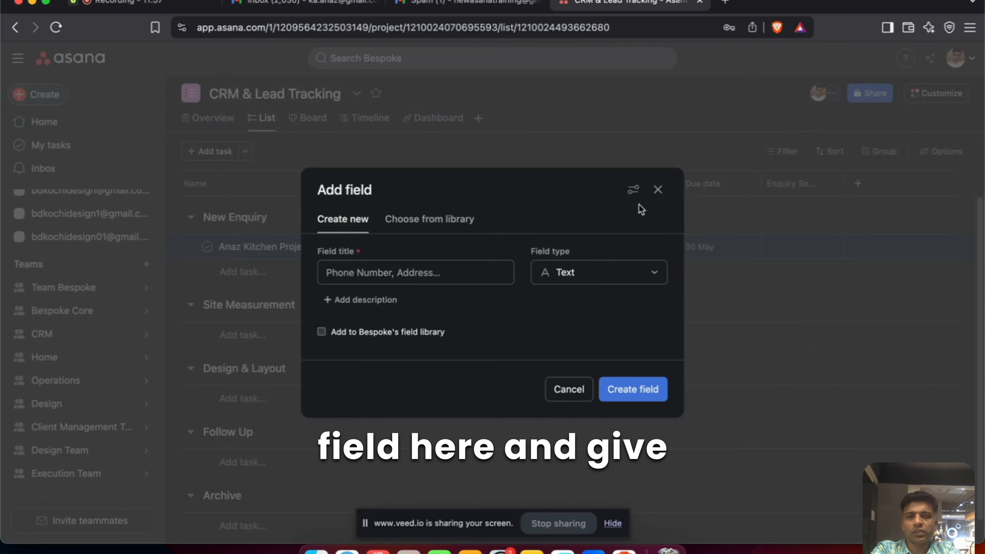
{"action": "left_click", "coordinate": [351, 272]}
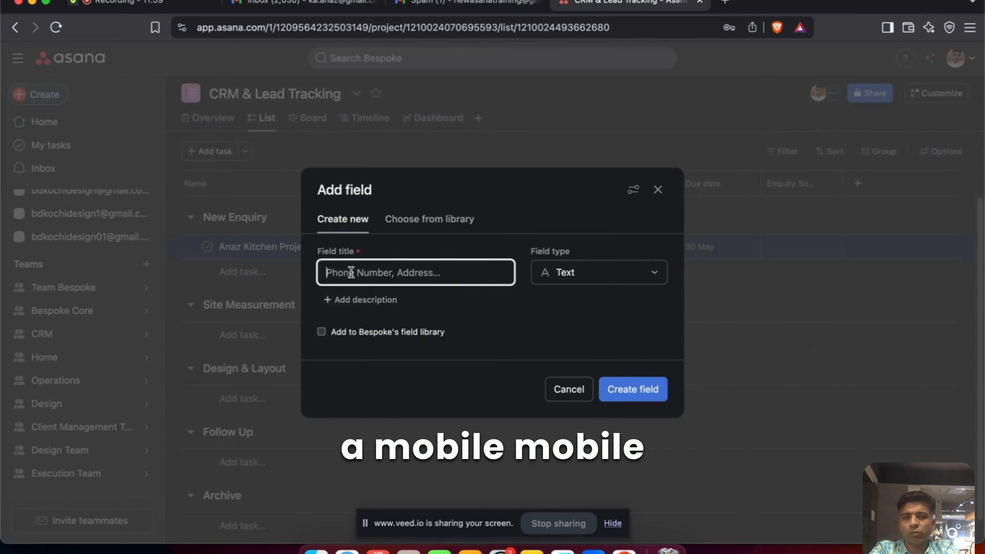
{"action": "type", "text": "Mobile "}
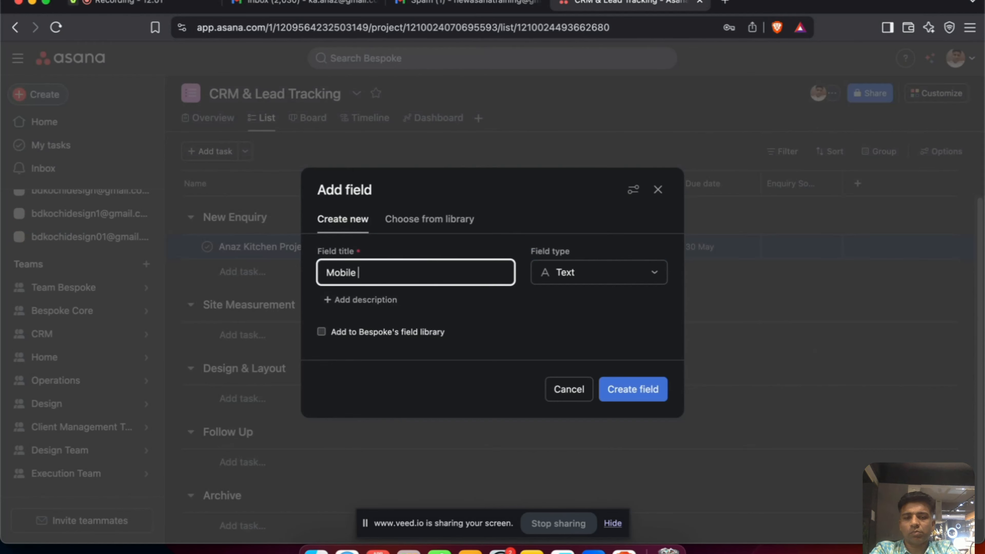
{"action": "type", "text": "Number"}
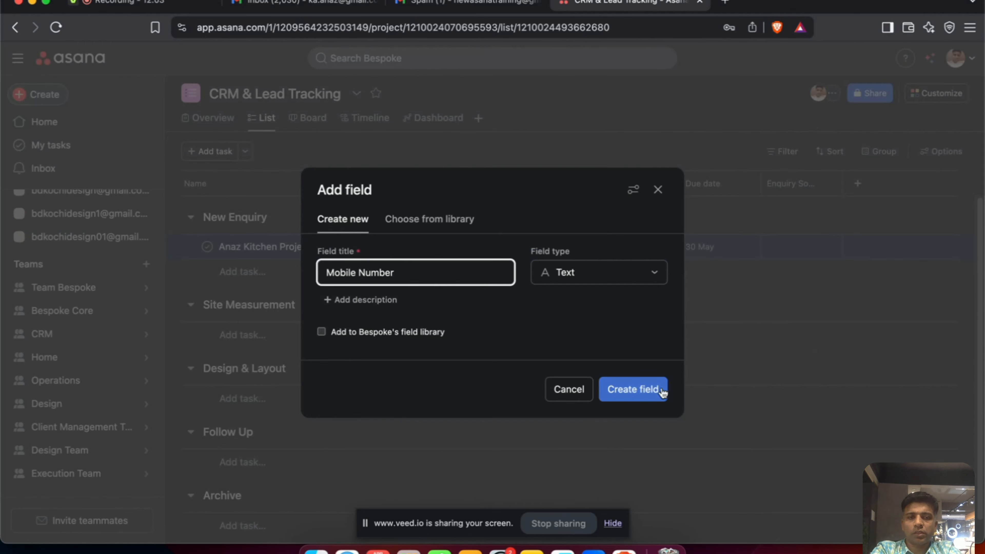
{"action": "left_click", "coordinate": [633, 389]}
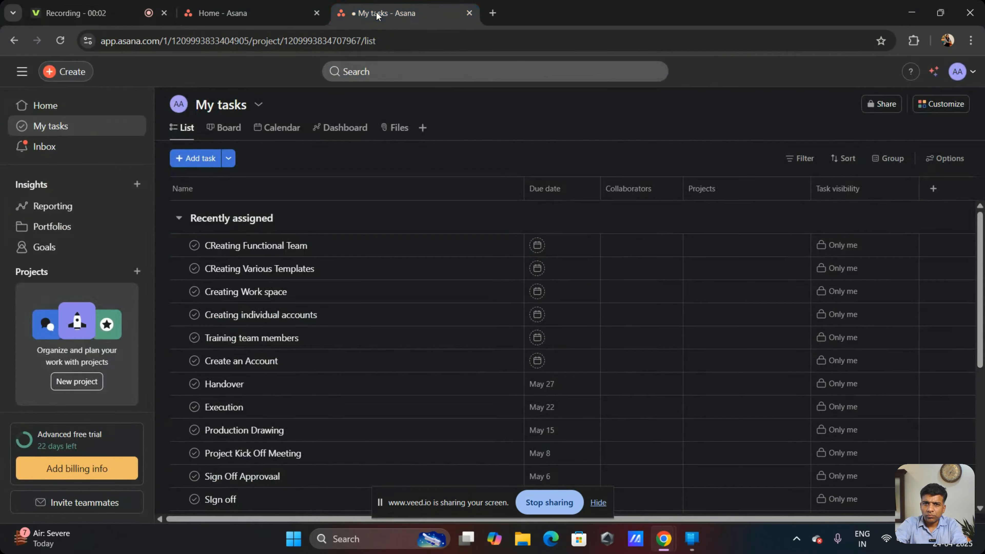
Step: Go to the My workspace team from the home page and start a new team template
{"action": "left_click", "coordinate": [47, 106]}
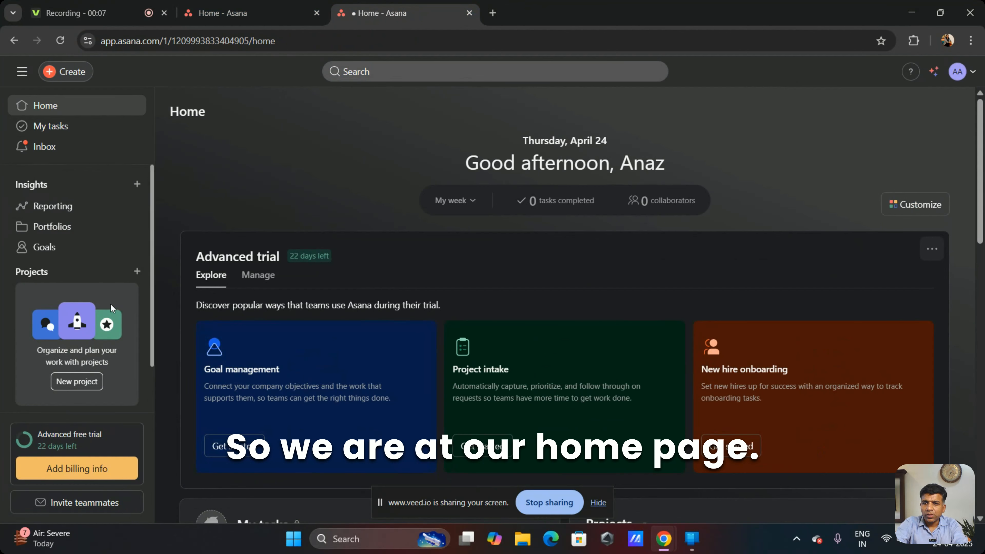
{"action": "scroll", "coordinate": [99, 275], "scroll_direction": "down", "scroll_amount": 2}
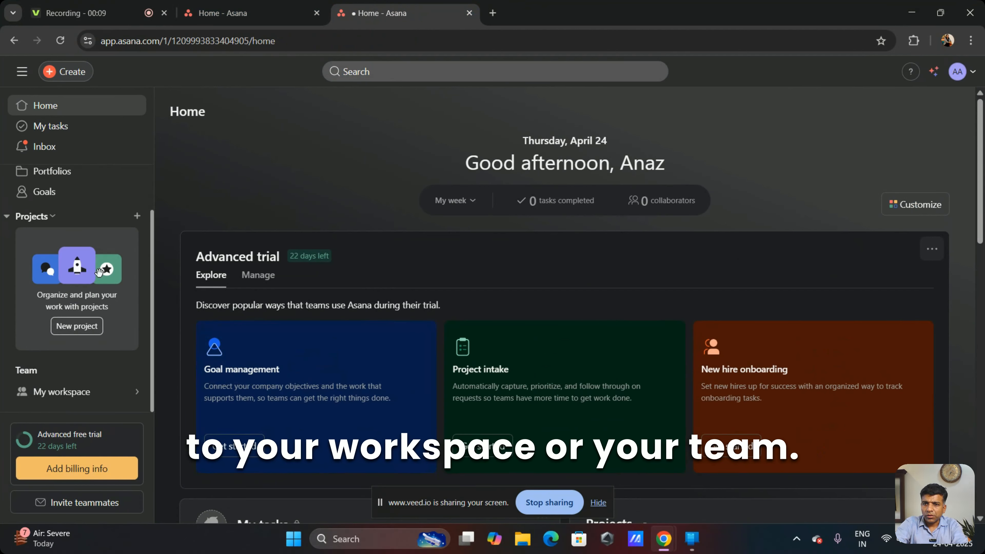
{"action": "left_click", "coordinate": [84, 393]}
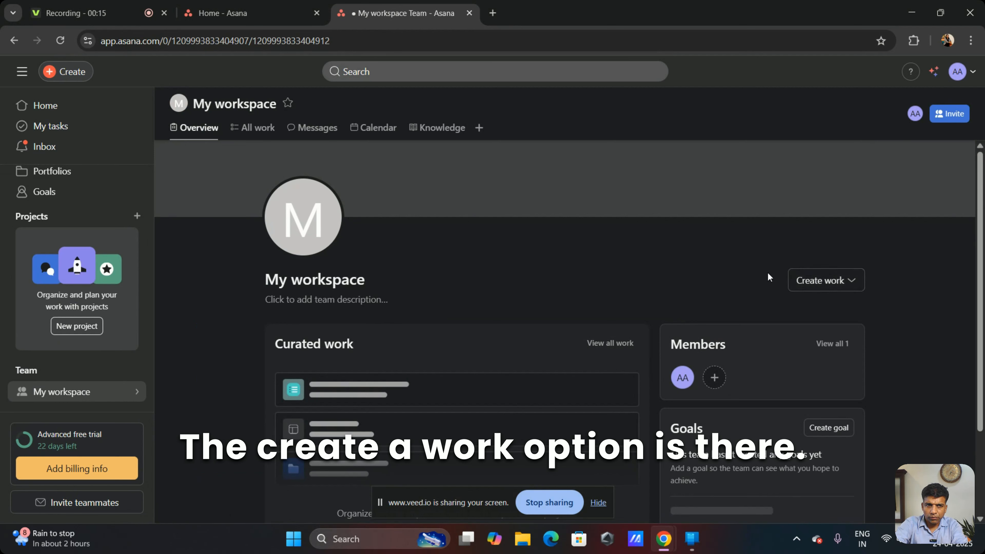
{"action": "left_click", "coordinate": [824, 283]}
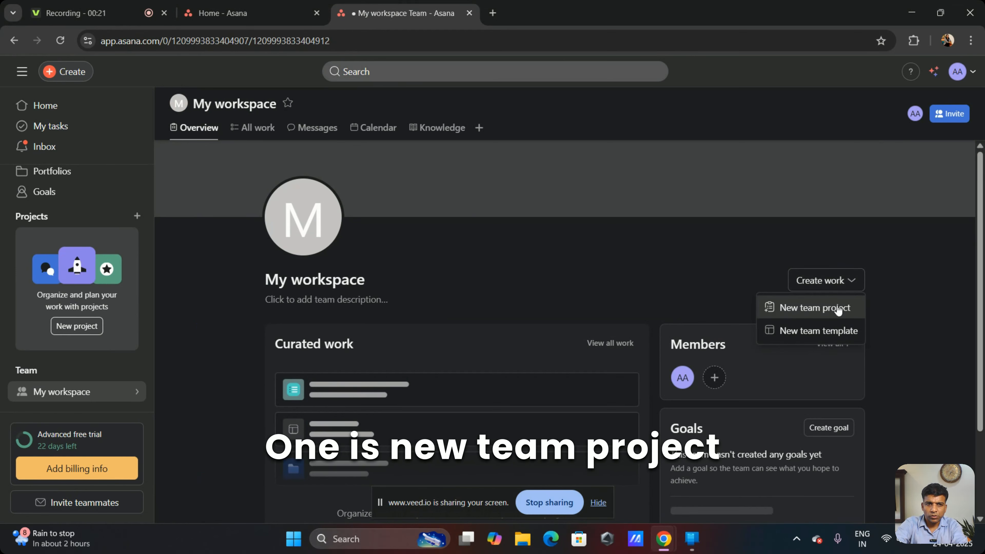
{"action": "left_click", "coordinate": [819, 331]}
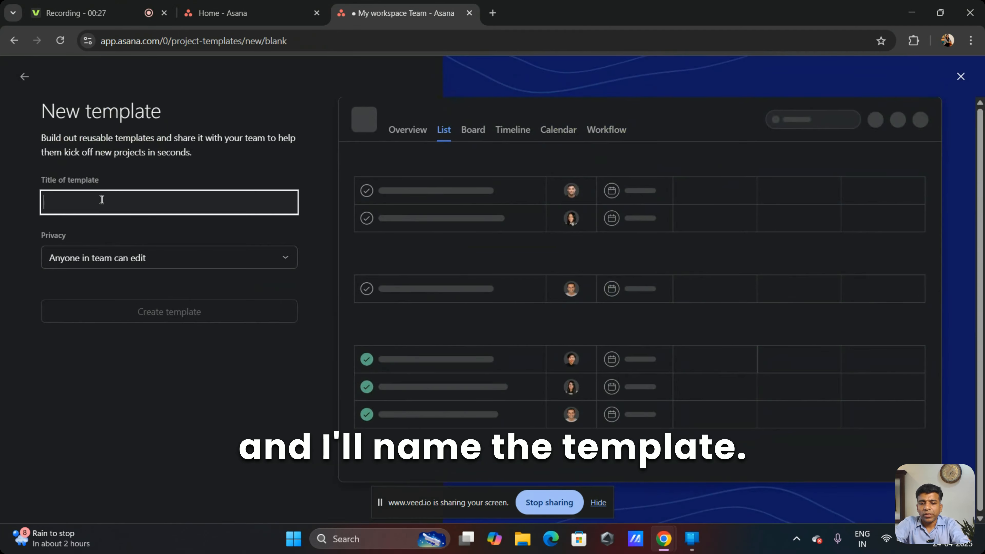
Step: Title the template Kitchen Project, set its privacy to Anyone in team can use, and create it
{"action": "type", "text": "Kitc"}
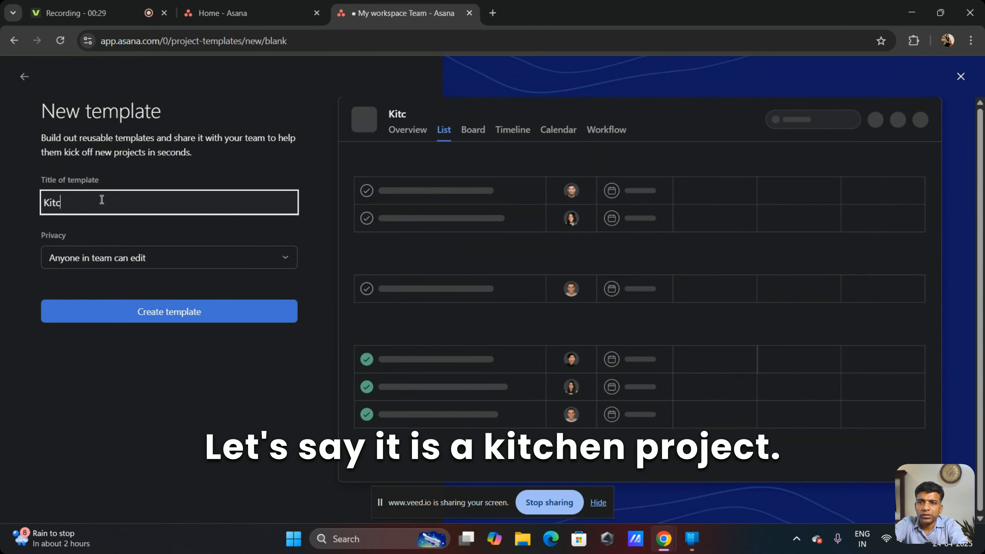
{"action": "type", "text": "hen Pro"}
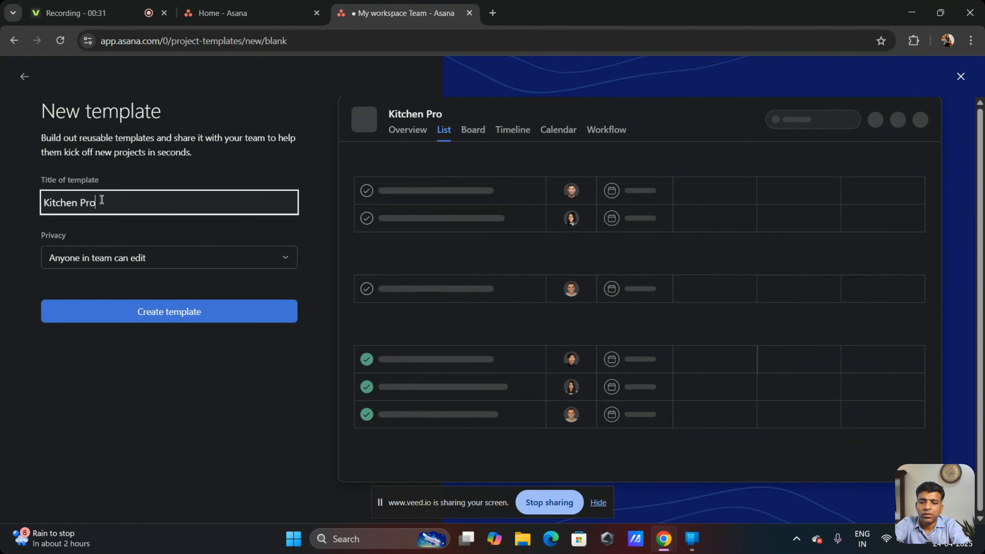
{"action": "type", "text": "ject"}
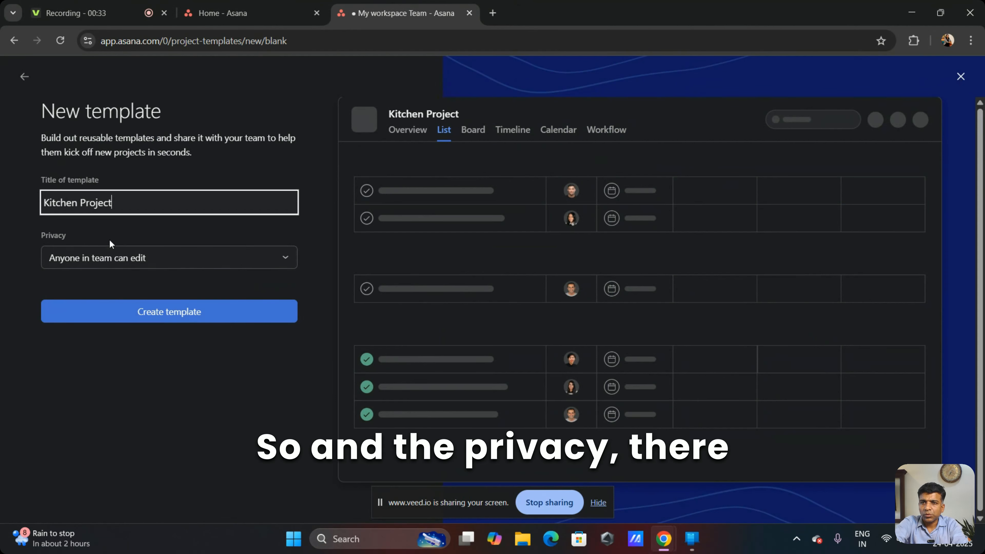
{"action": "left_click", "coordinate": [142, 258]}
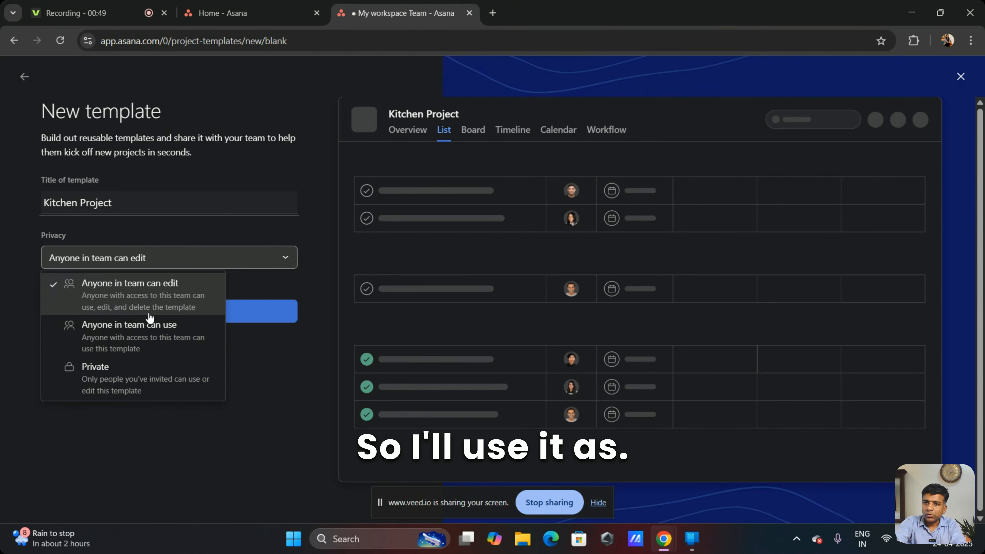
{"action": "left_click", "coordinate": [135, 337]}
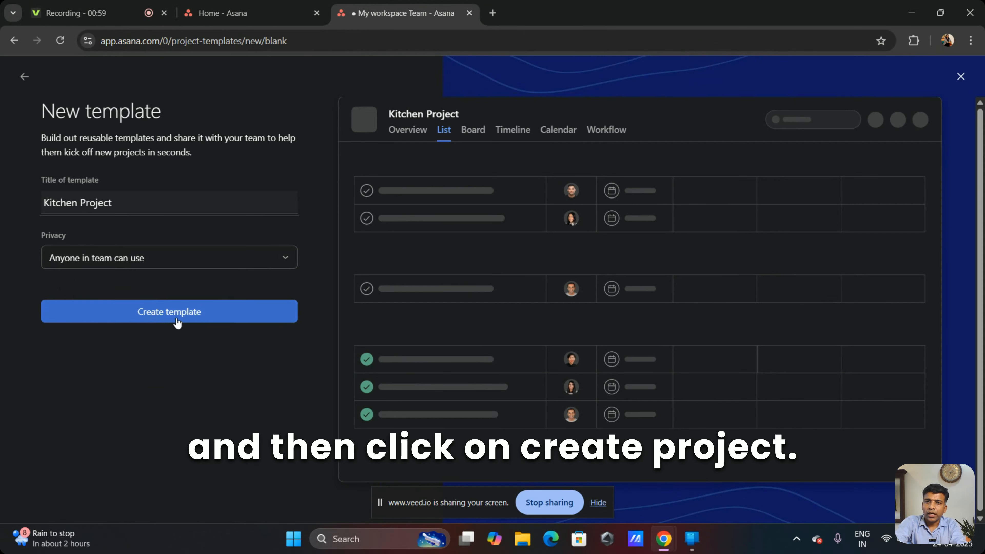
{"action": "left_click", "coordinate": [166, 313]}
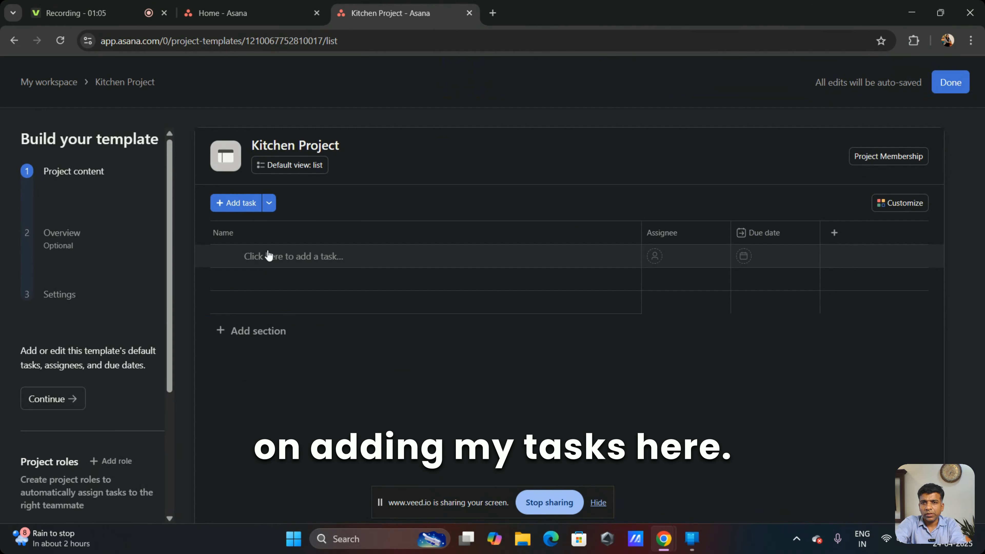
Step: Add a first task named FSM\ to the Kitchen Project template
{"action": "left_click", "coordinate": [269, 256]}
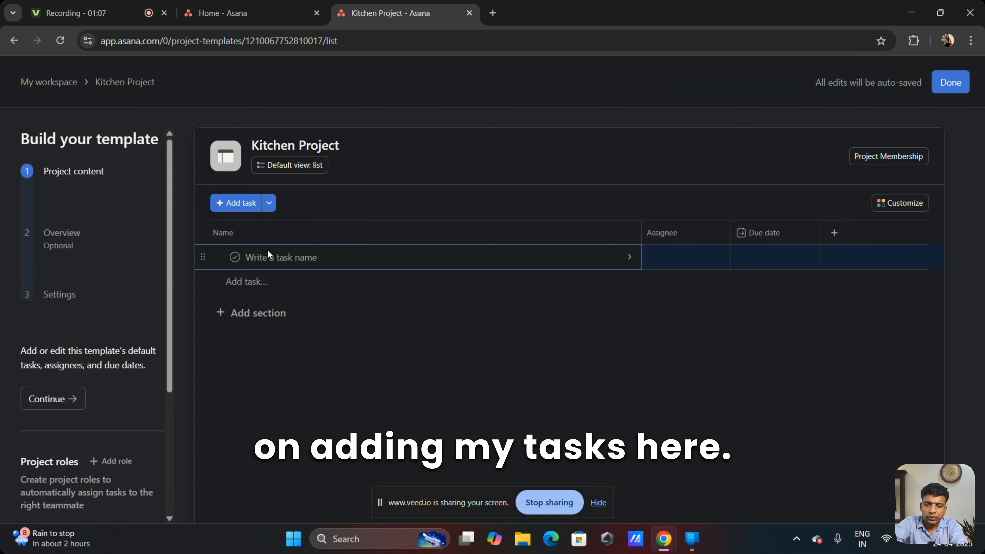
{"action": "type", "text": "Si"}
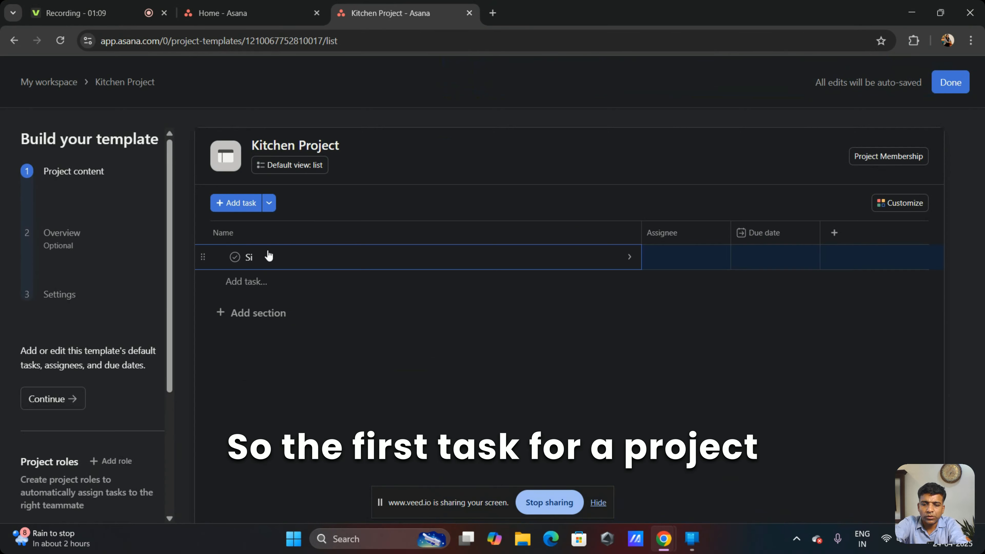
{"action": "key", "text": "BackSpace"}
{"action": "key", "text": "BackSpace"}
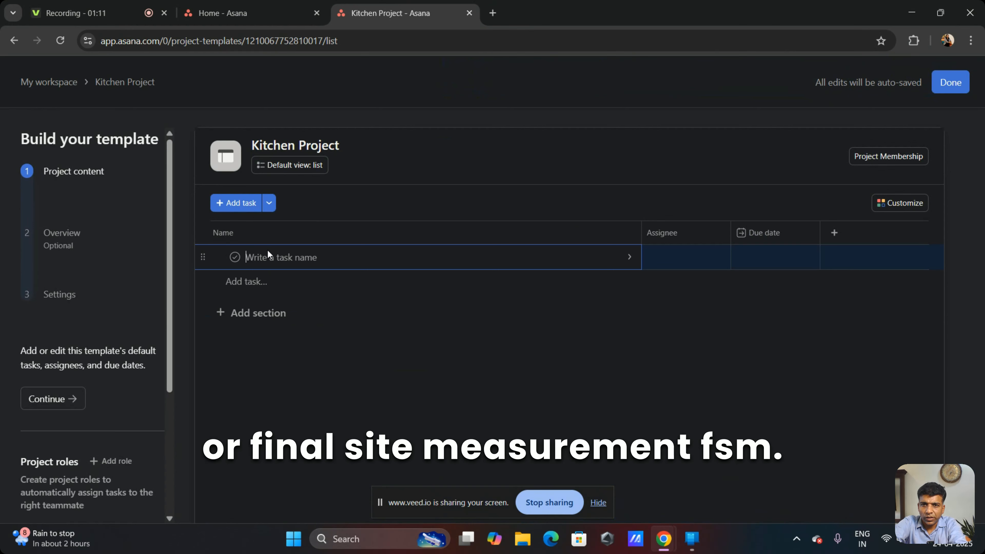
{"action": "type", "text": "FSM\\"}
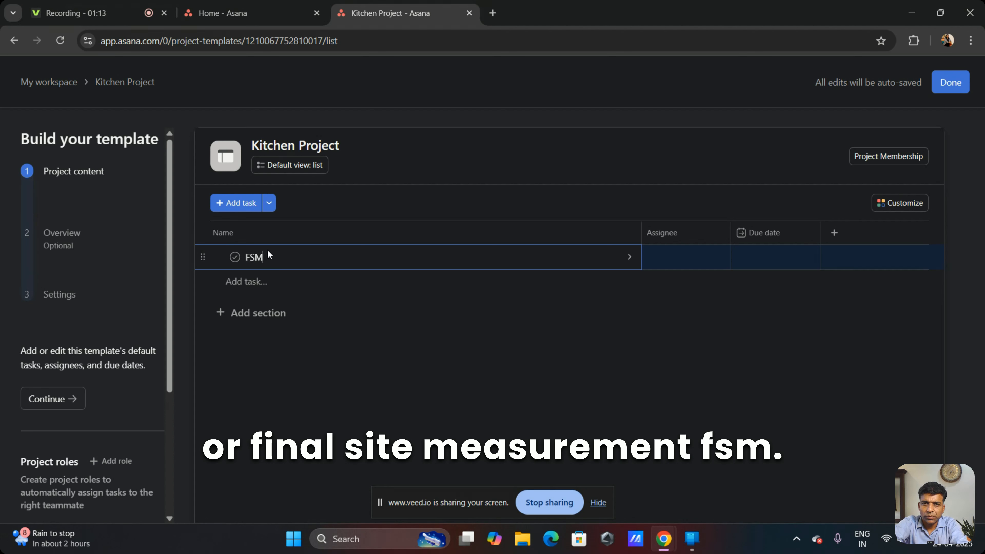
{"action": "key", "text": "Return"}
Step: Add a second task below the FSM task and name it Sign Off
{"action": "type", "text": "Sign ff"}
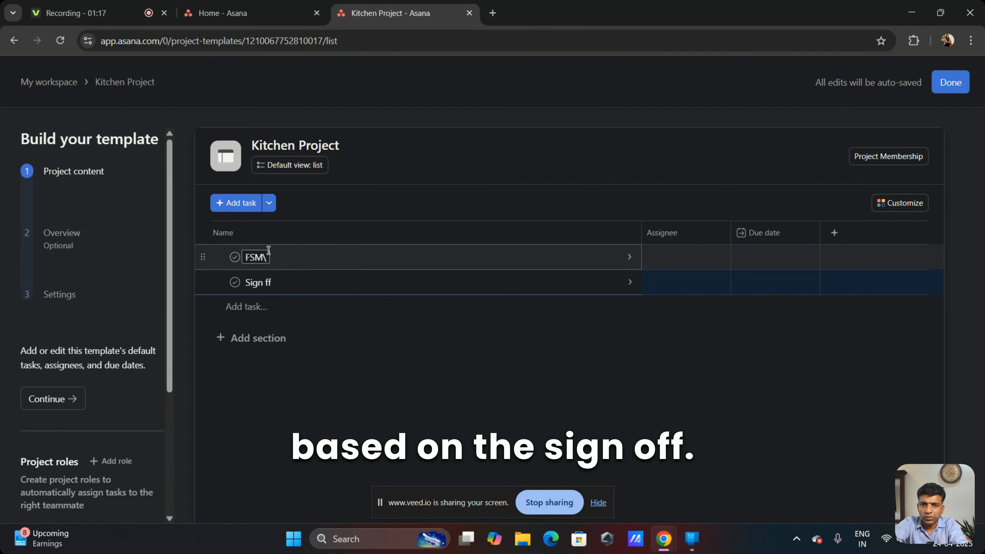
{"action": "type", "text": "f"}
{"action": "key", "text": "Return"}
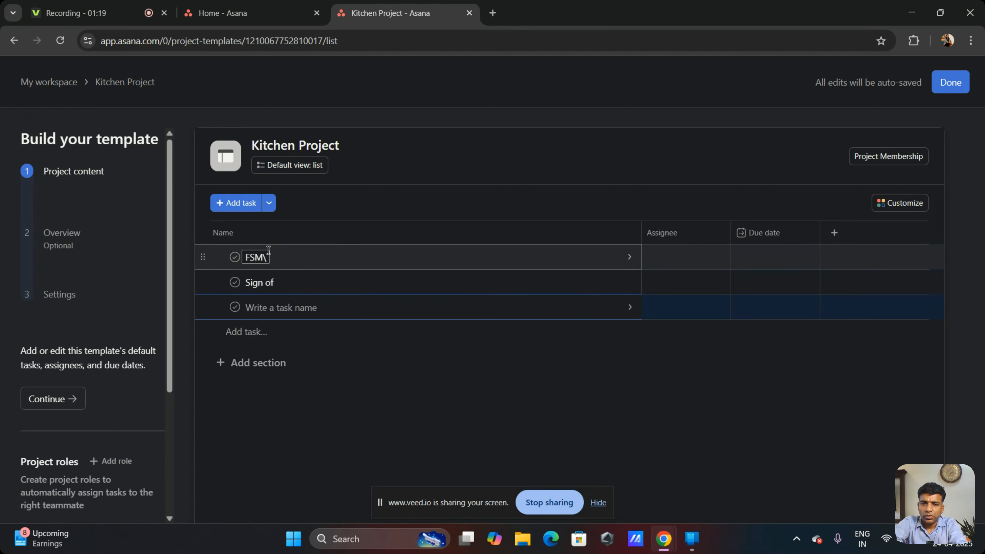
{"action": "left_click", "coordinate": [285, 283]}
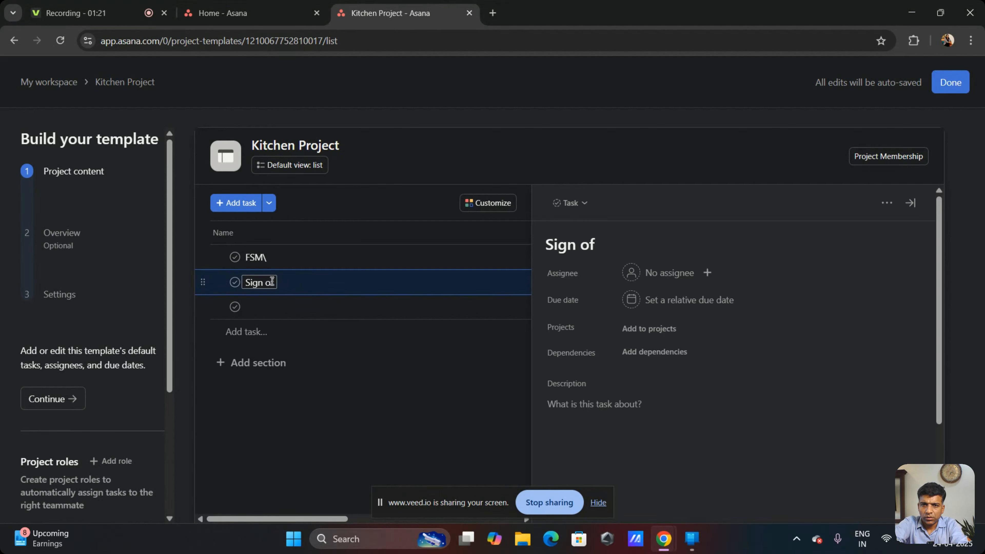
{"action": "left_click", "coordinate": [269, 281]}
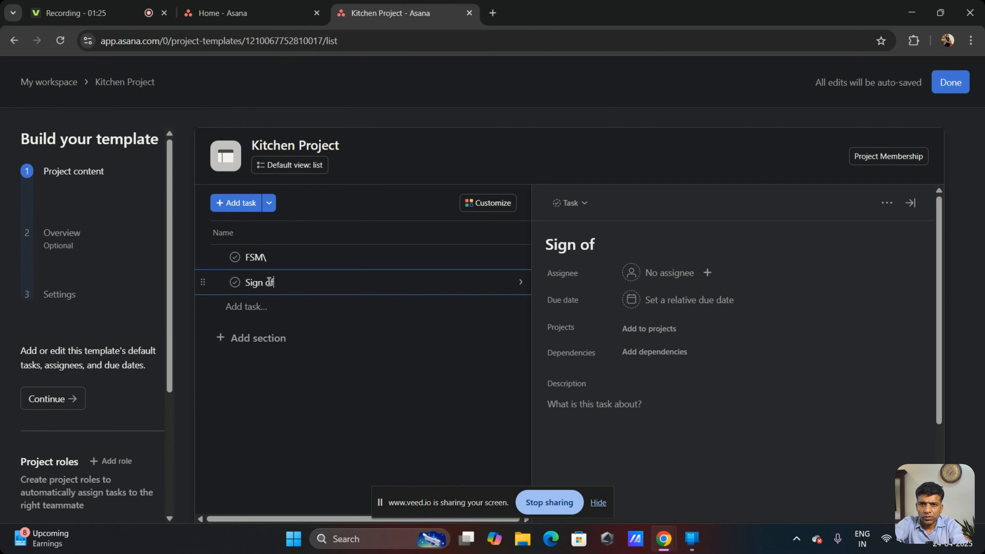
{"action": "type", "text": "Off"}
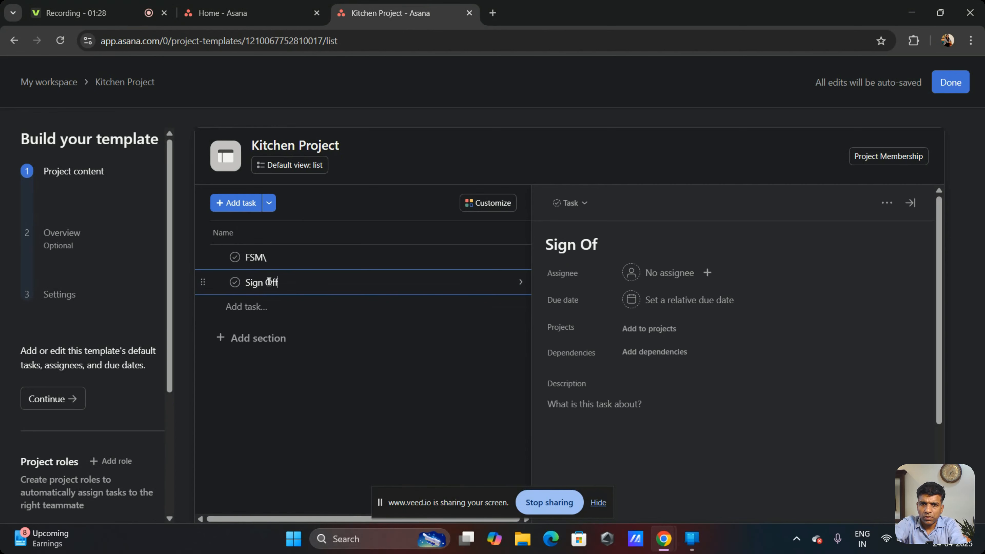
{"action": "key", "text": "Return"}
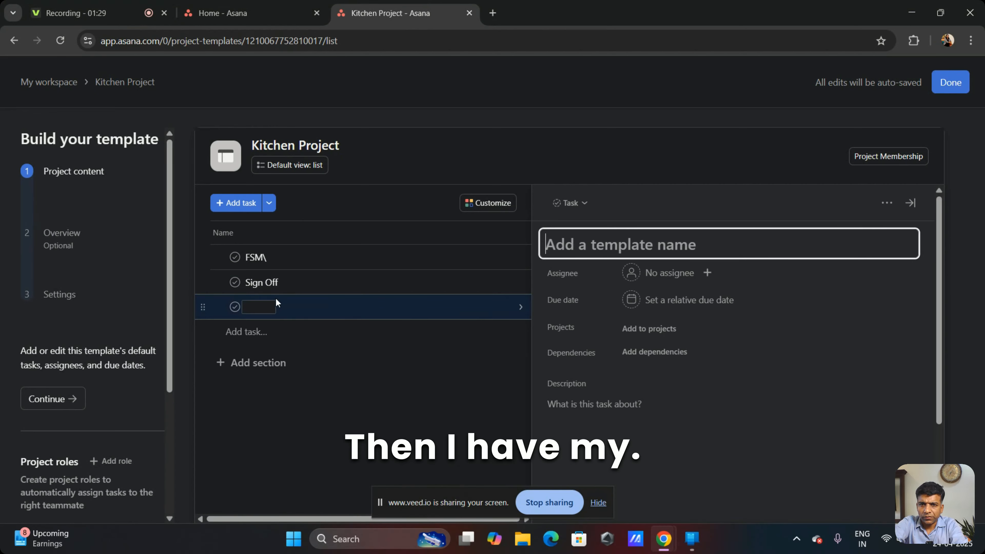
Step: Name the third template task Sign Off Approval and close the task details
{"action": "left_click", "coordinate": [258, 306]}
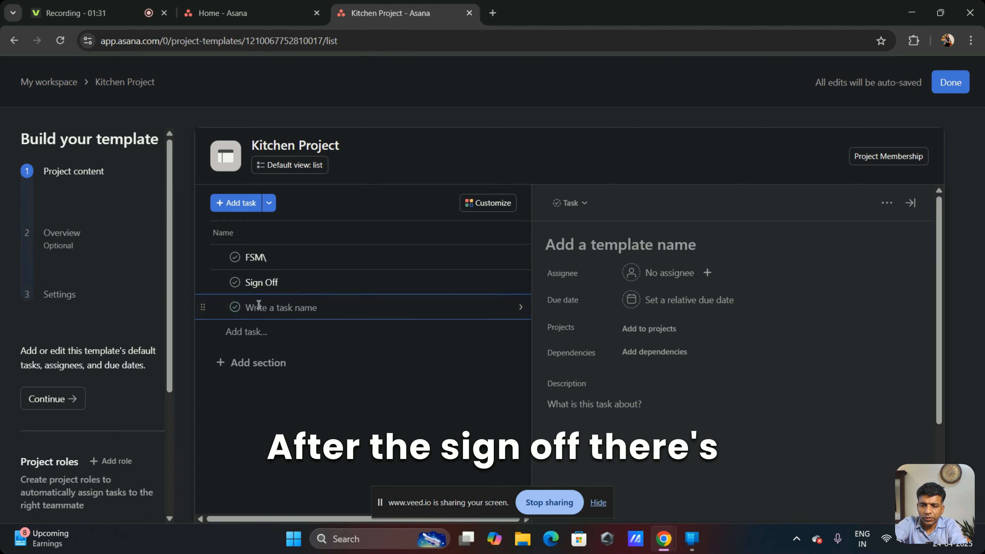
{"action": "type", "text": "Sign Off A"}
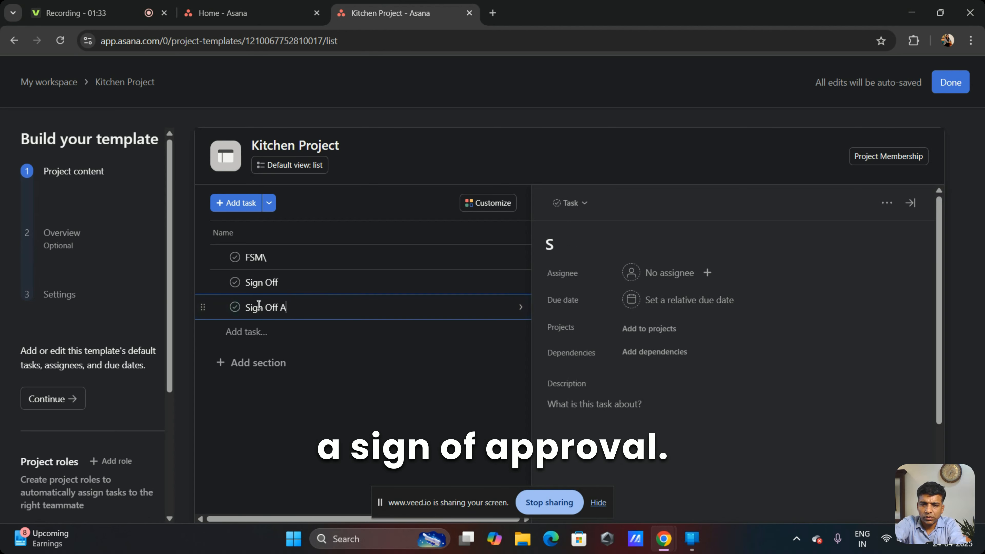
{"action": "type", "text": "pproval"}
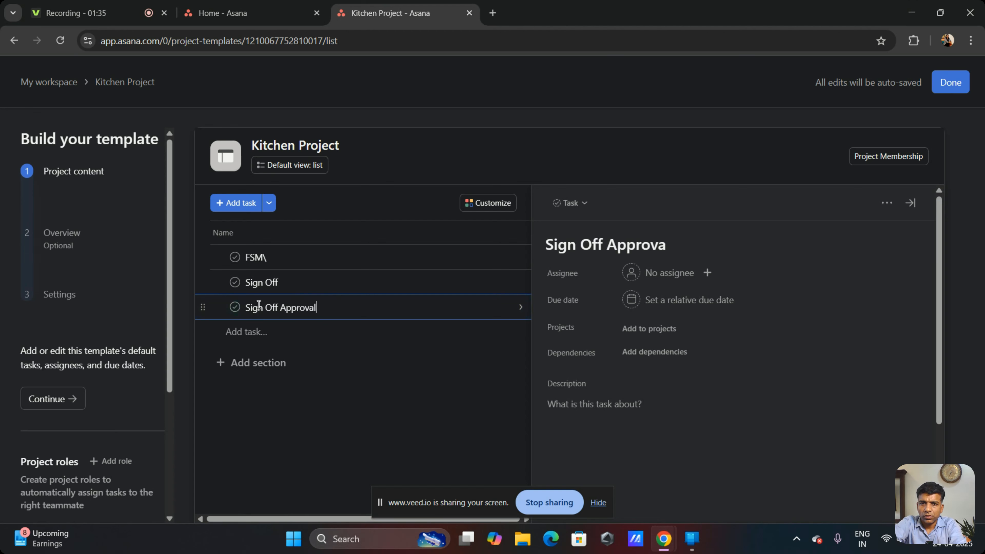
{"action": "key", "text": "Return"}
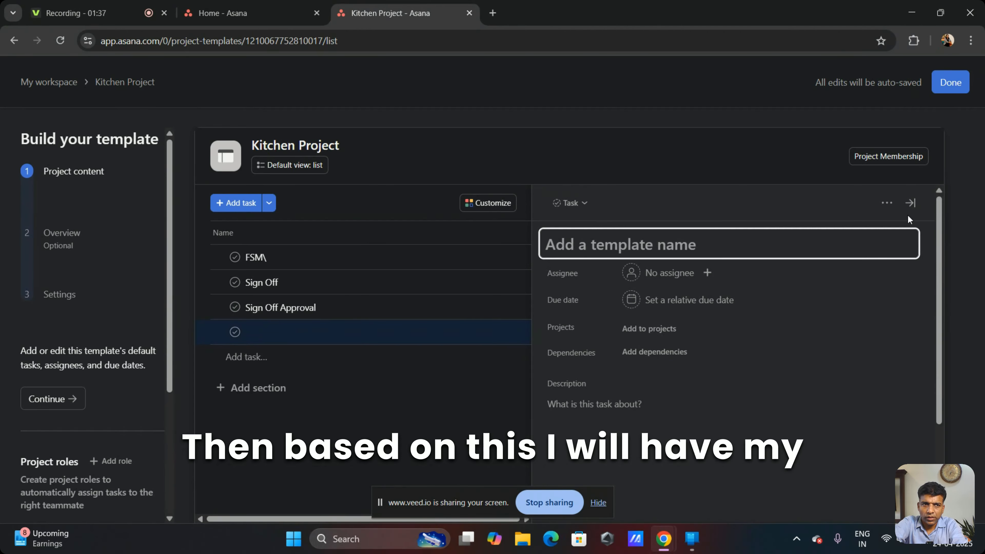
{"action": "left_click", "coordinate": [910, 202]}
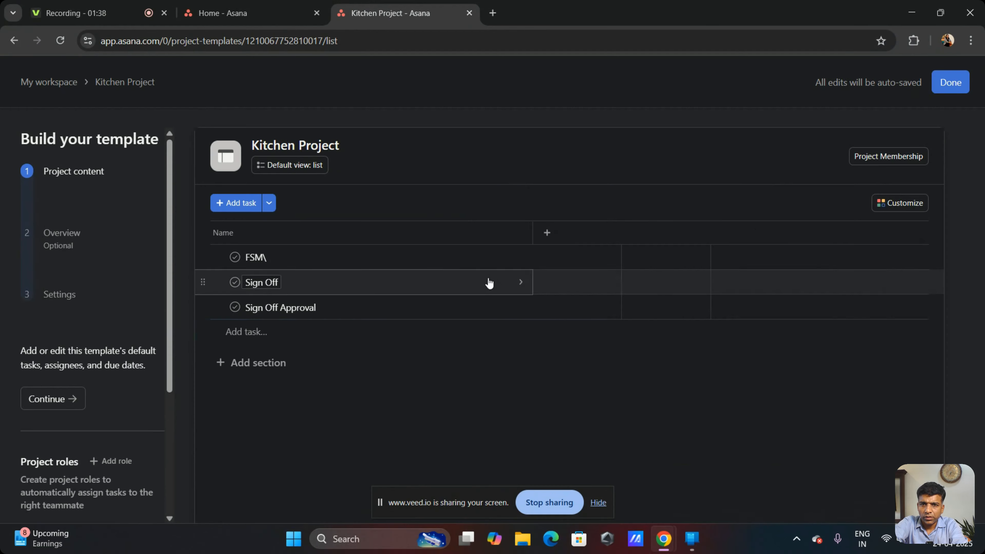
Step: Add a task named Productiion Drawing below Sign Off Approval
{"action": "left_click", "coordinate": [273, 334]}
{"action": "type", "text": "{rpd"}
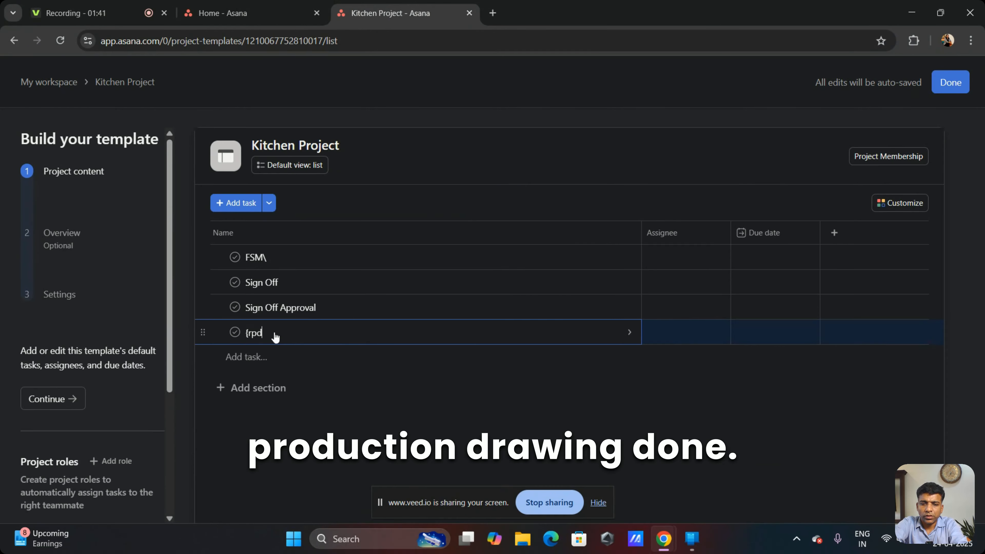
{"action": "type", "text": "uction"}
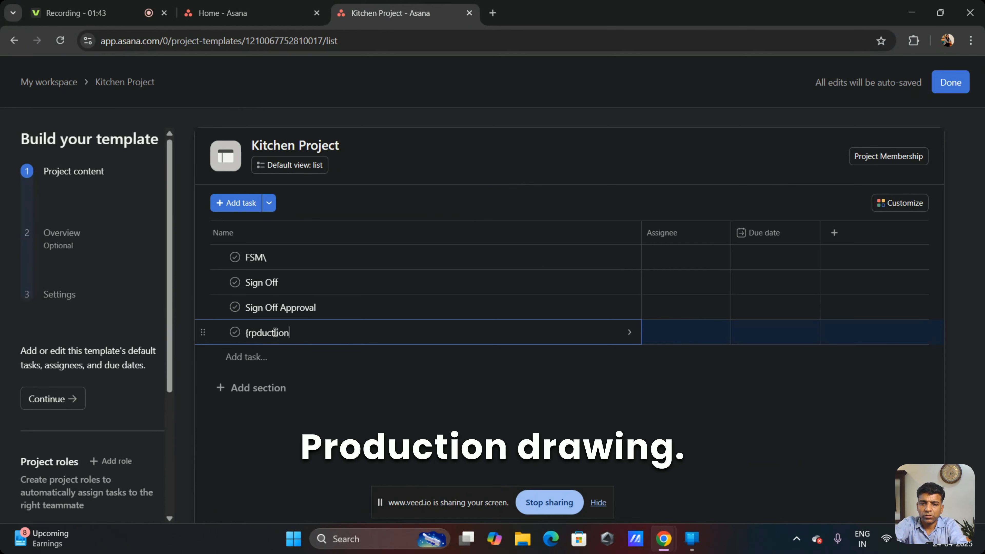
{"action": "type", "text": " Drawing"}
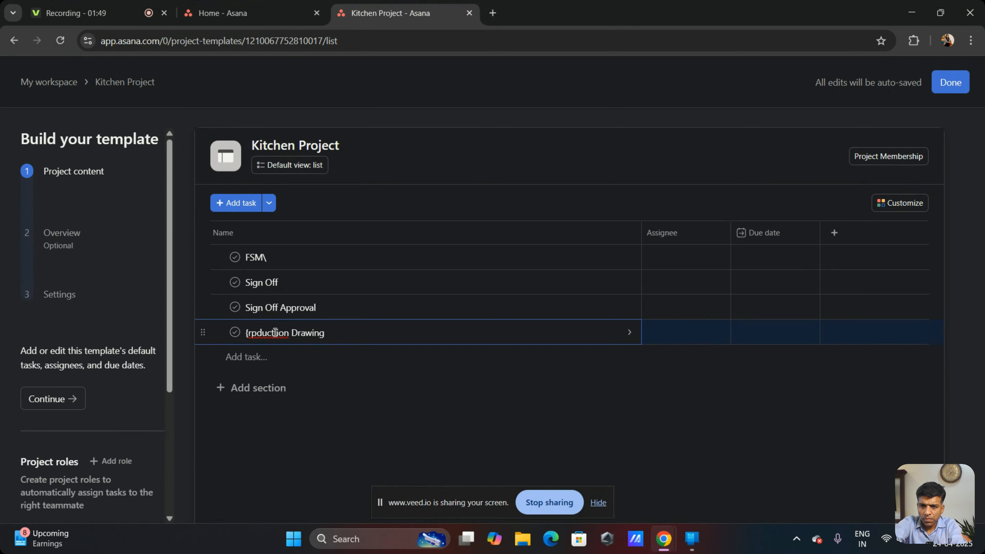
{"action": "key", "text": "BackSpace"}
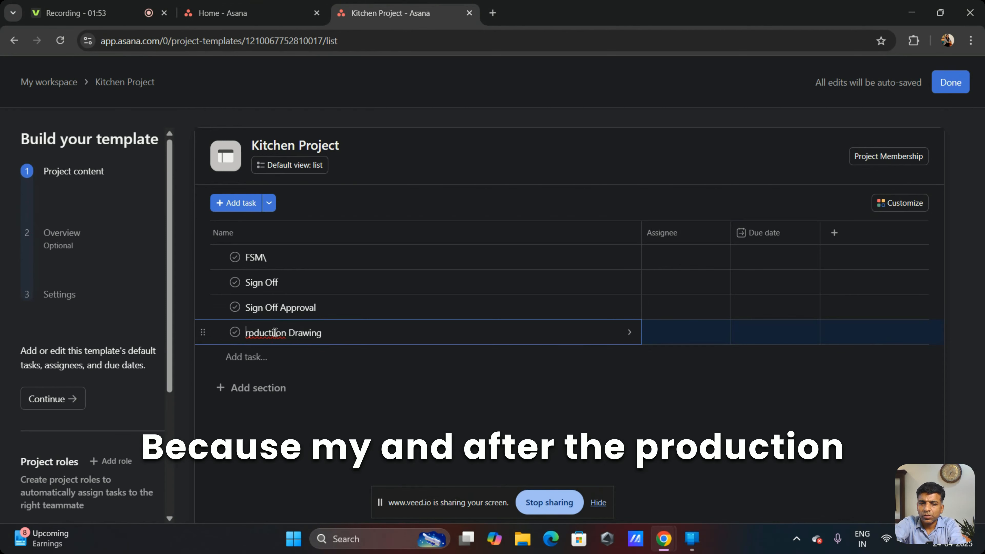
{"action": "type", "text": "P"}
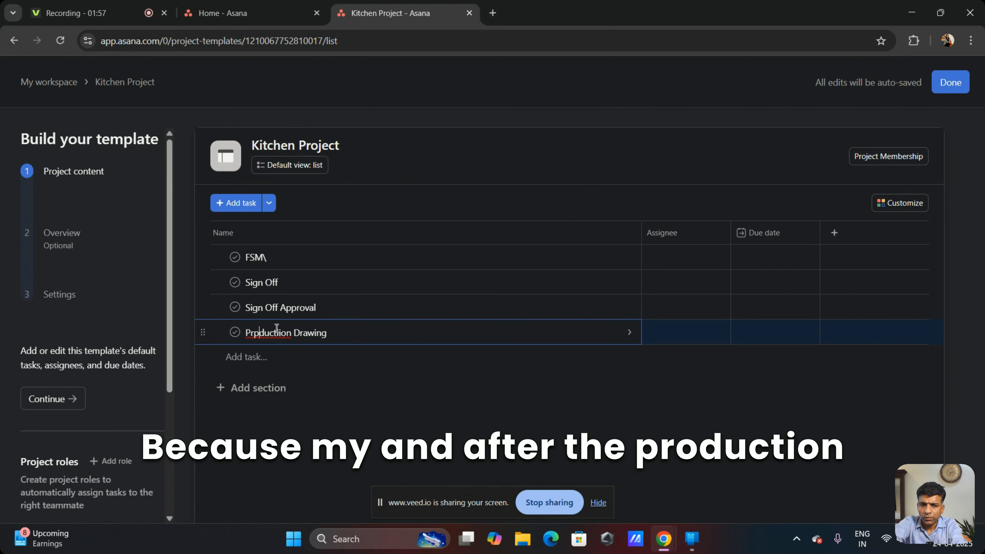
{"action": "key", "text": "BackSpace"}
{"action": "type", "text": "o"}
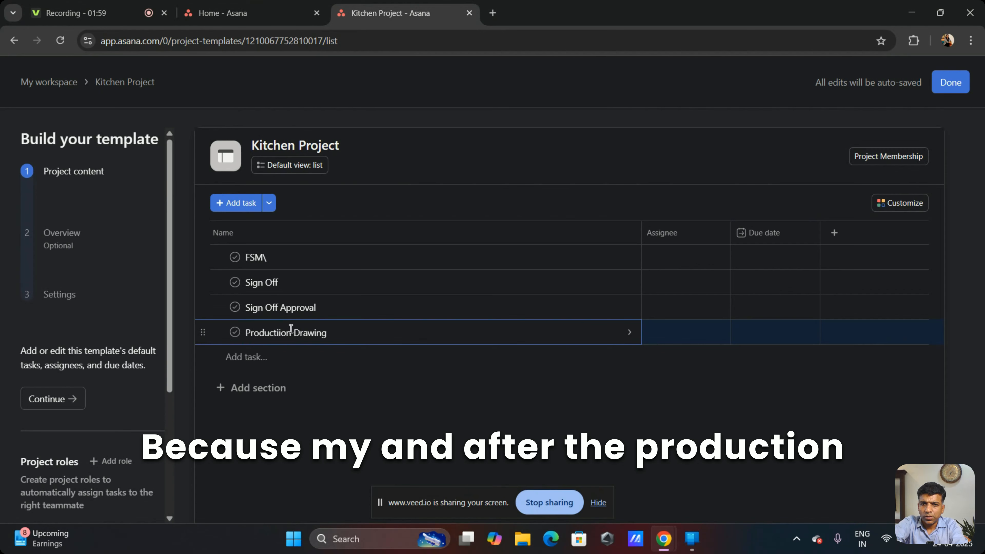
Step: Add a task named Material Ordering below Productiion Drawing and close its task details
{"action": "left_click", "coordinate": [341, 336]}
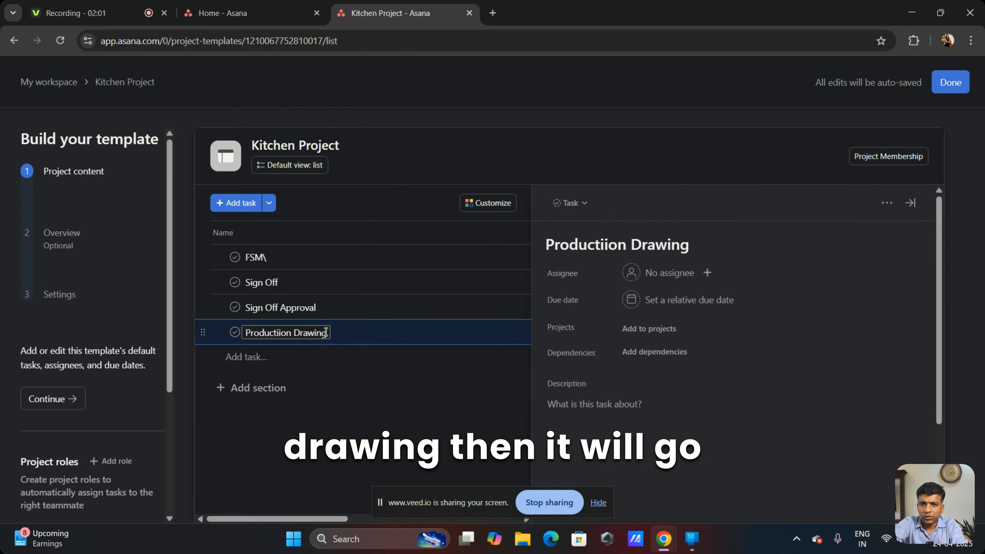
{"action": "key", "text": "Return"}
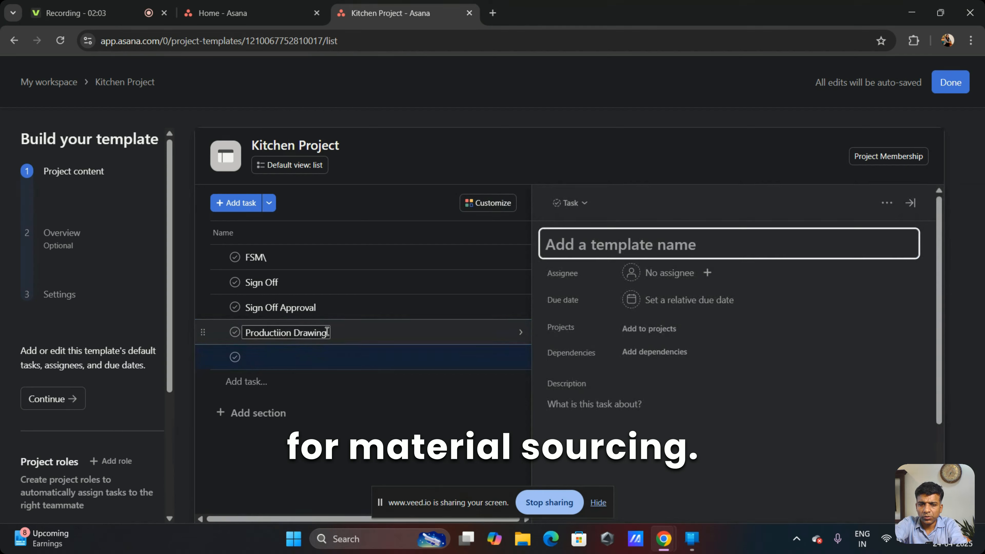
{"action": "type", "text": "Matr"}
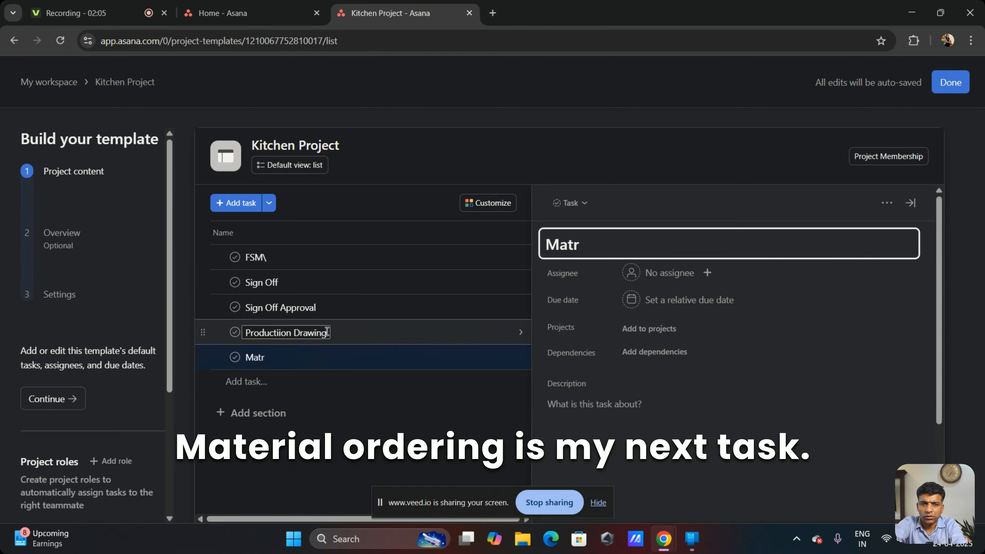
{"action": "key", "text": "BackSpace"}
{"action": "type", "text": "eru"}
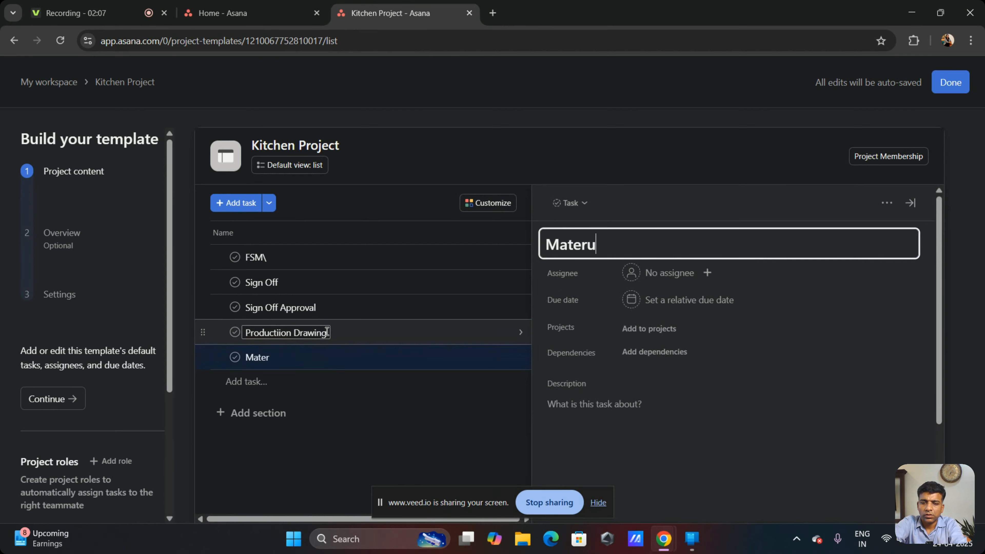
{"action": "key", "text": "BackSpace"}
{"action": "type", "text": "ia; Pre"}
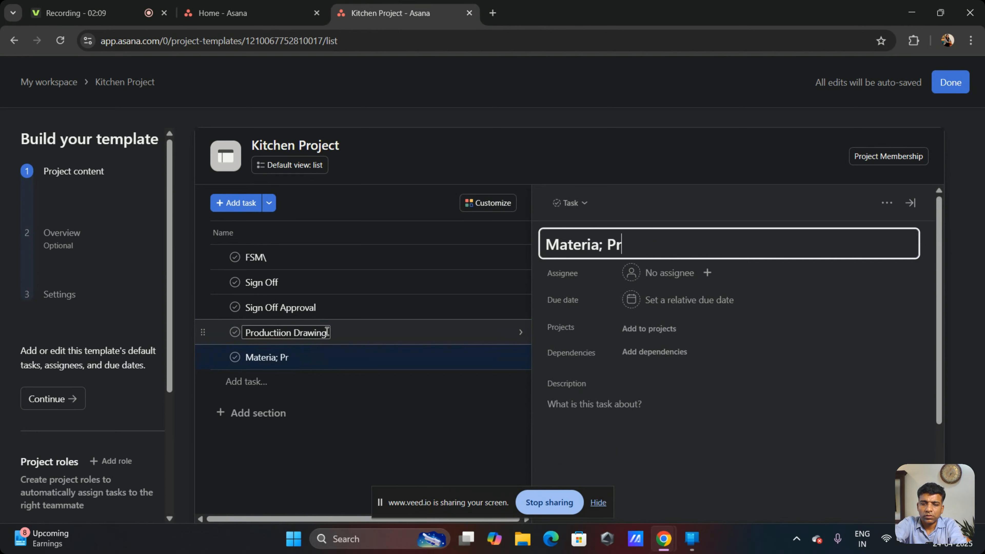
{"action": "key", "text": "BackSpace"}
{"action": "key", "text": "BackSpace"}
{"action": "key", "text": "BackSpace"}
{"action": "key", "text": "BackSpace"}
{"action": "key", "text": "BackSpace"}
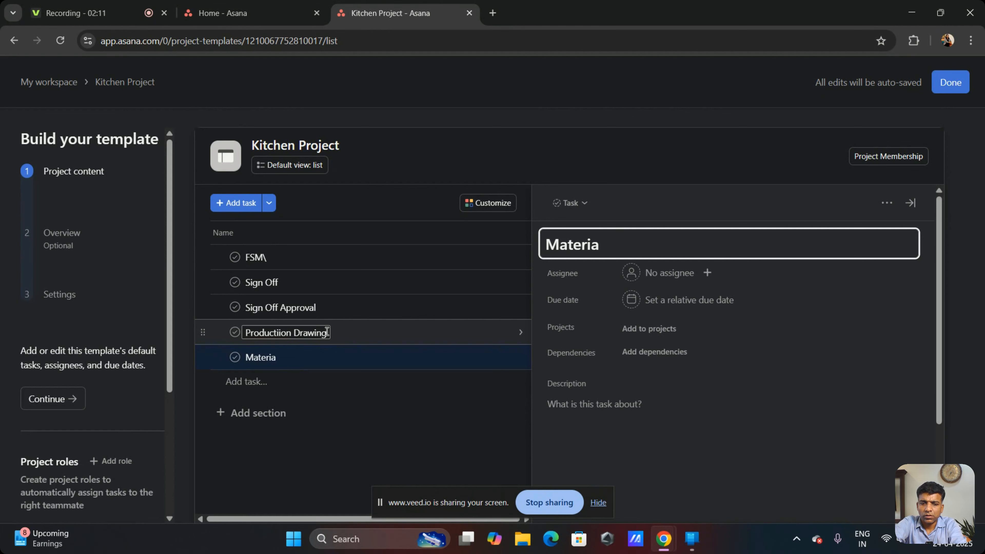
{"action": "type", "text": "l Ordering"}
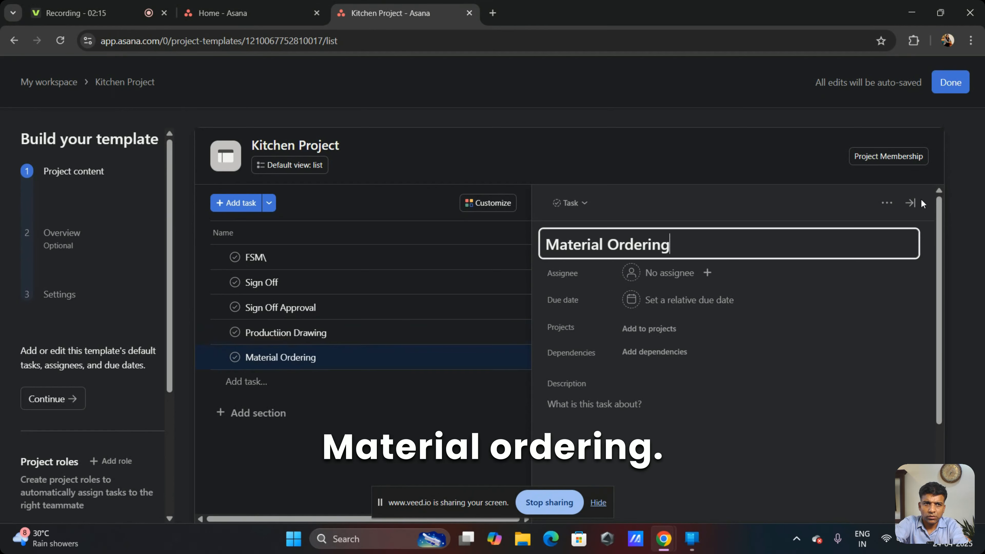
{"action": "left_click", "coordinate": [910, 203]}
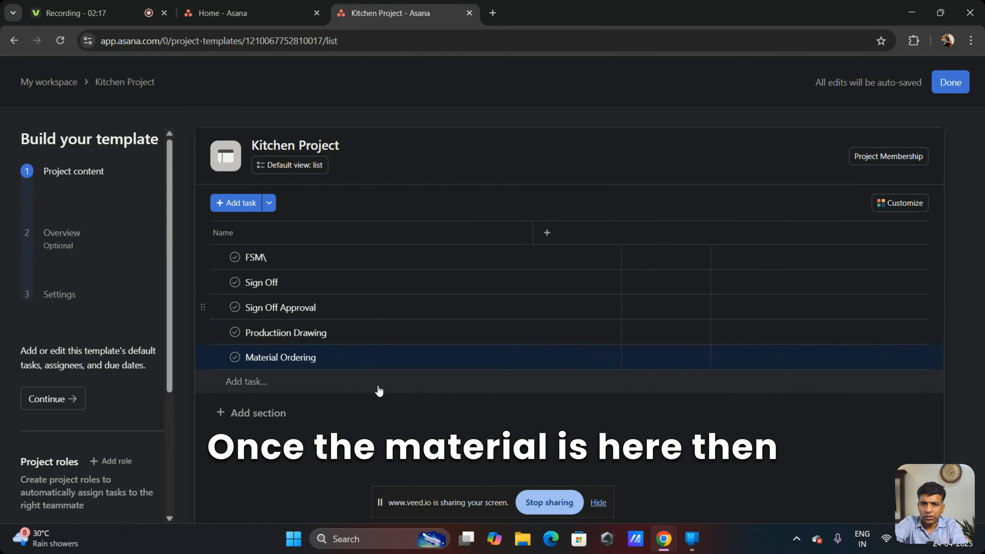
Step: Add a task named Production below Material Ordering in the Kitchen Project template
{"action": "left_click", "coordinate": [315, 381]}
{"action": "type", "text": "Pr"}
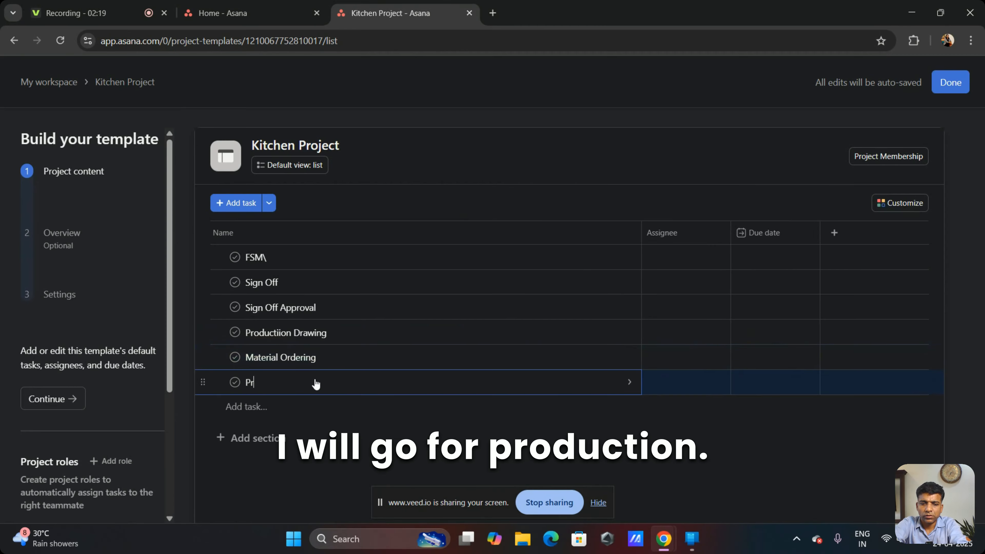
{"action": "type", "text": "oduction"}
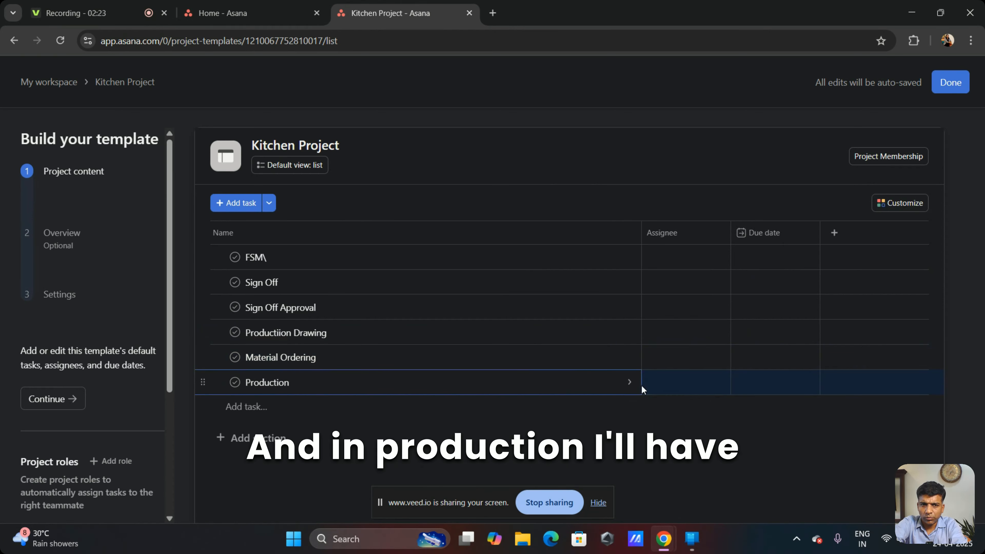
Step: Open the Production task's details and add the subtasks Pressing, CUtting and Edge banding
{"action": "left_click", "coordinate": [630, 383]}
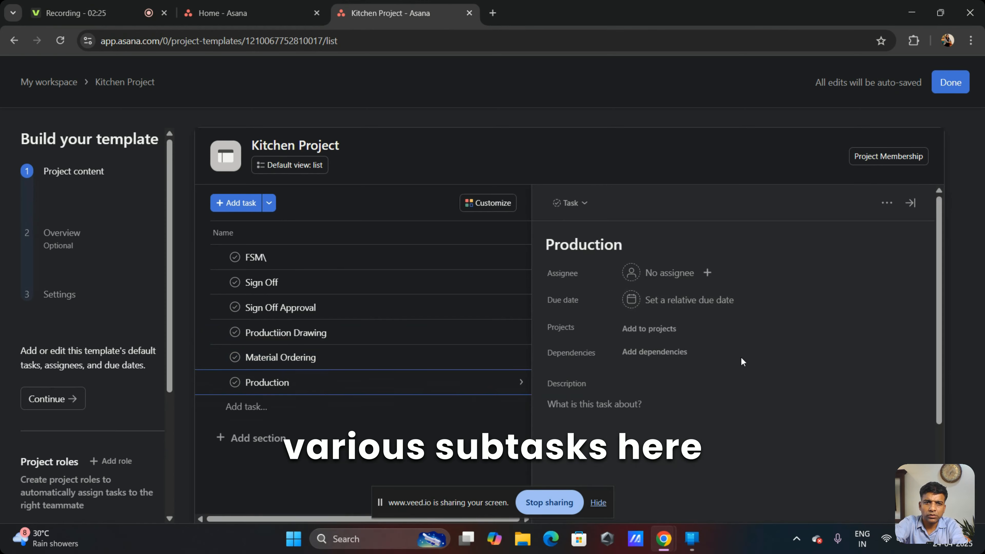
{"action": "scroll", "coordinate": [693, 297], "scroll_direction": "down", "scroll_amount": 3}
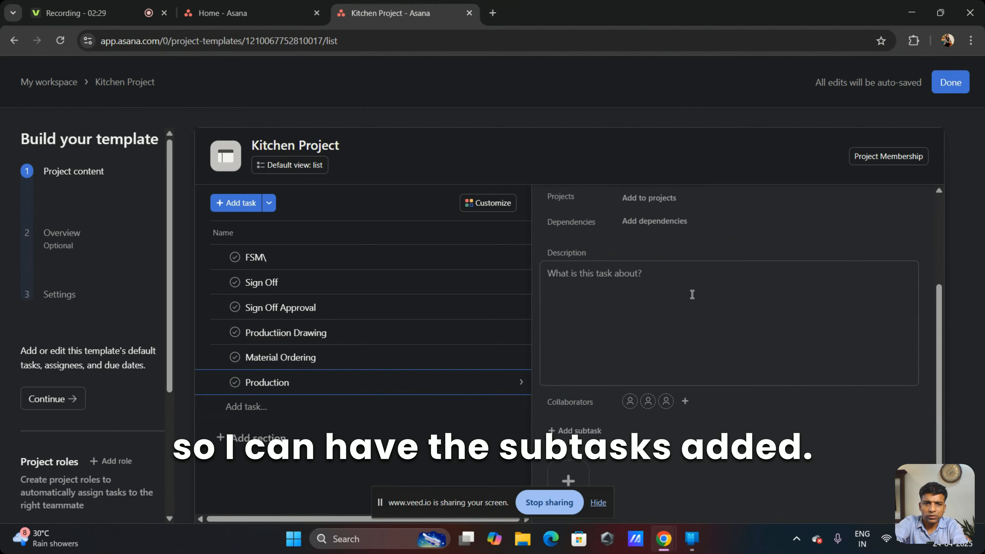
{"action": "left_click", "coordinate": [584, 434]}
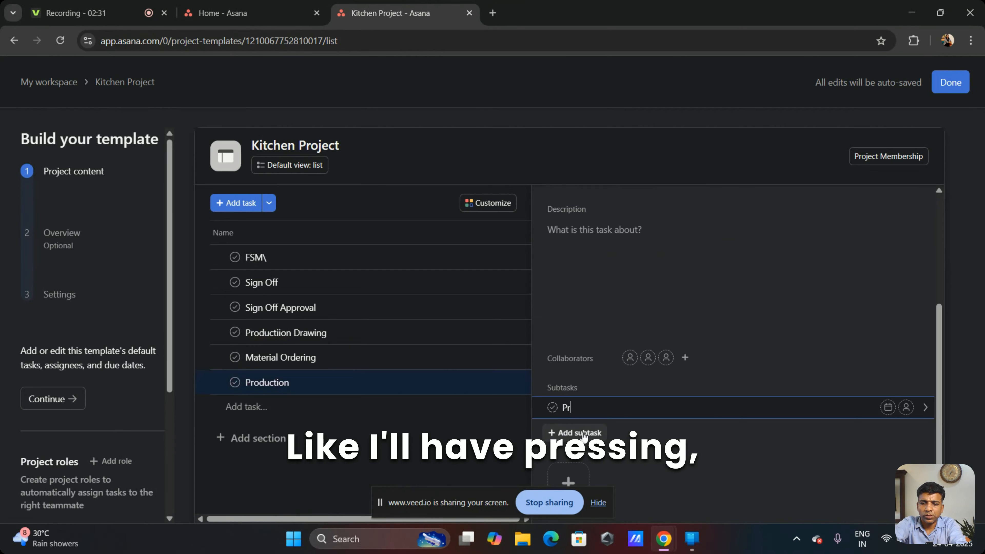
{"action": "type", "text": "Pressing"}
{"action": "key", "text": "Return"}
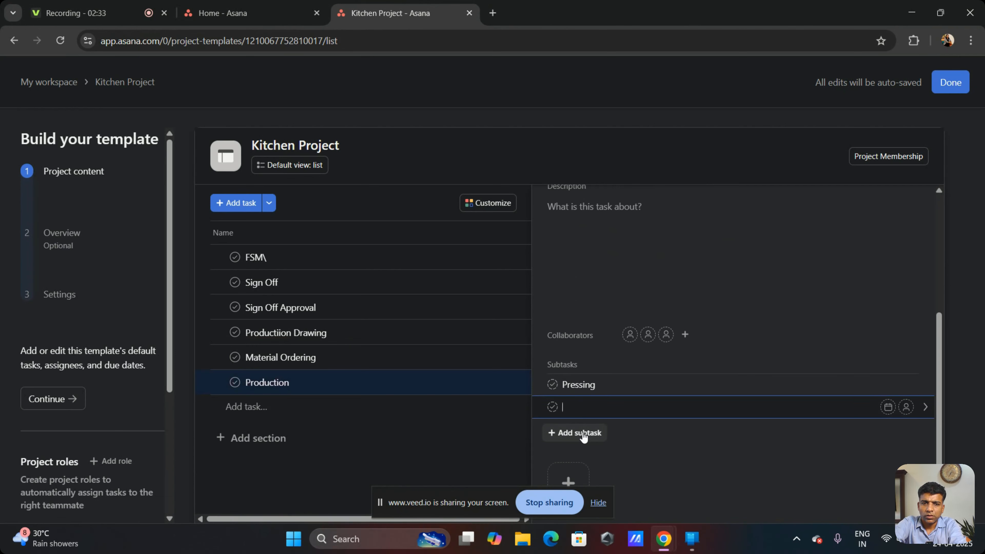
{"action": "type", "text": "CUtting"}
{"action": "key", "text": "Return"}
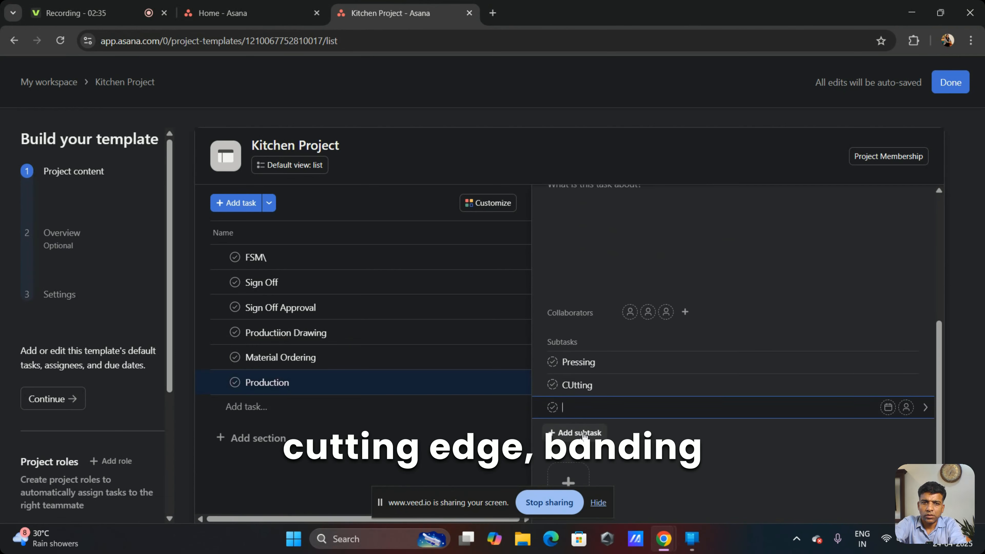
{"action": "type", "text": "Edgeb"}
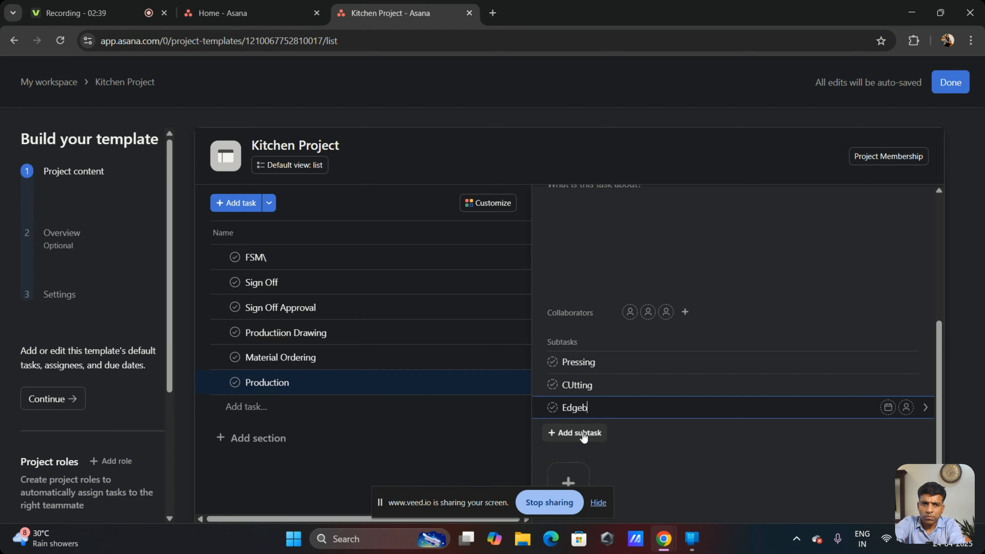
{"action": "type", "text": "nd banding"}
{"action": "key", "text": "Return"}
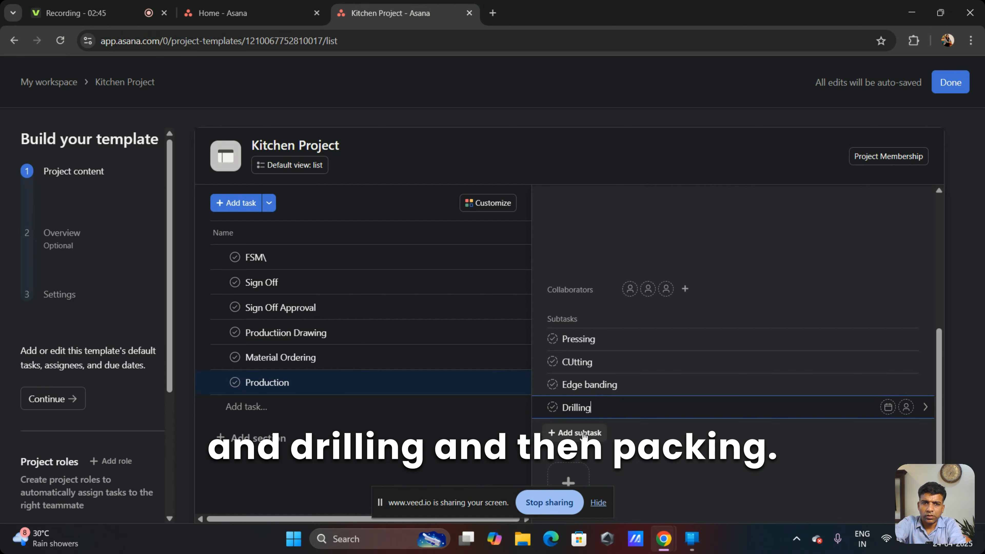
Step: Add the subtasks Drilling, Packing and Dispatch below Edge banding in the Production task
{"action": "key", "text": "Return"}
{"action": "type", "text": "Packing"}
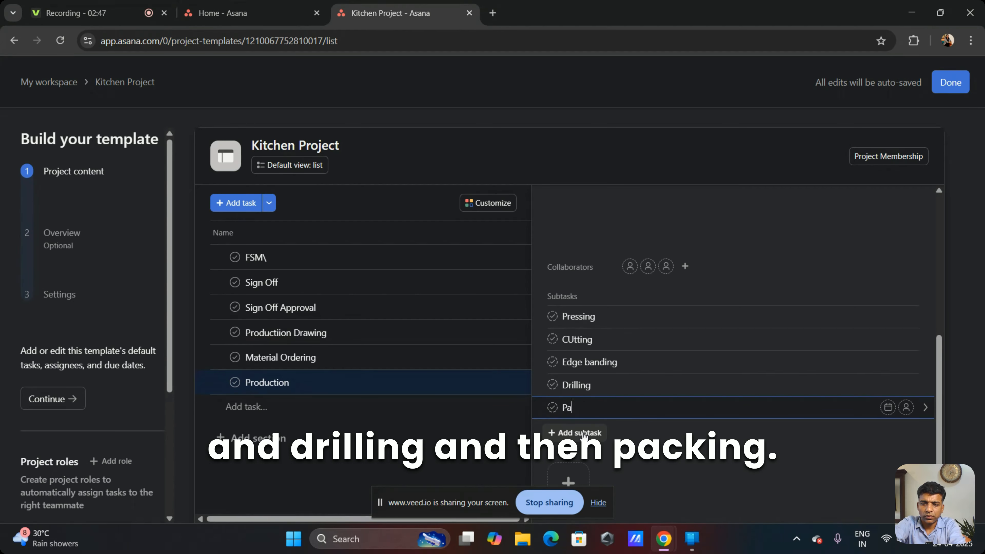
{"action": "key", "text": "Return"}
{"action": "type", "text": "D"}
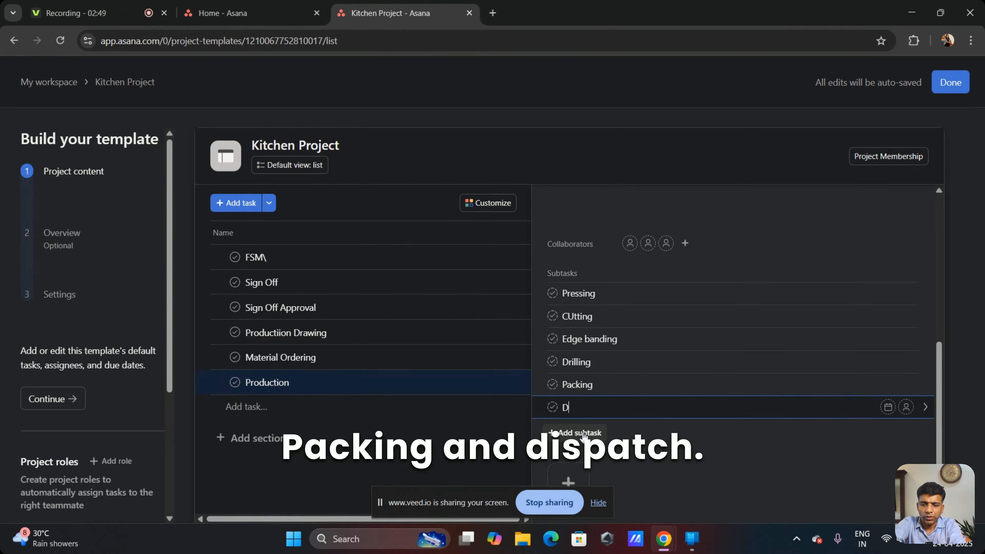
{"action": "type", "text": "ispatch"}
{"action": "key", "text": "Return"}
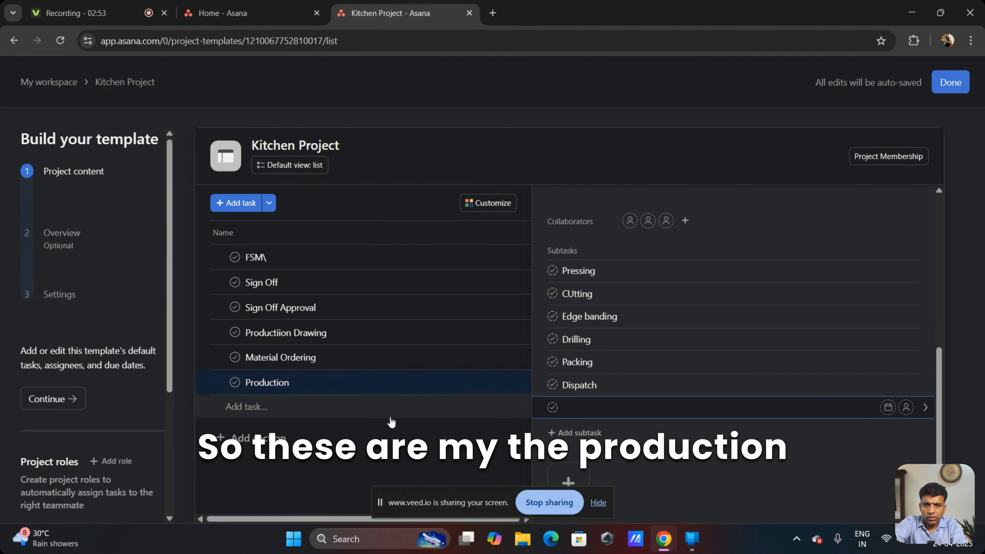
Step: Add tasks named Installation and Handover below Production and close the task details
{"action": "left_click", "coordinate": [391, 419]}
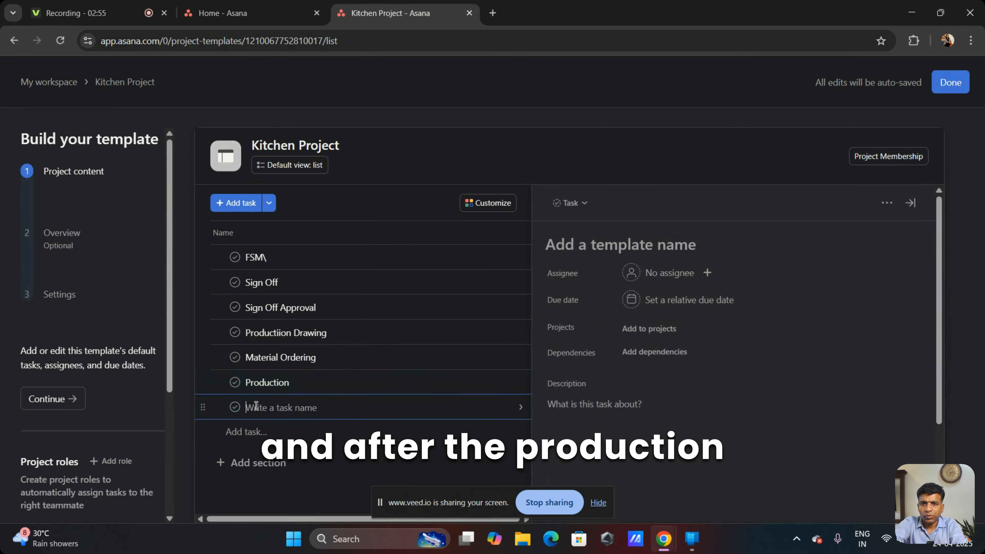
{"action": "type", "text": "Installa"}
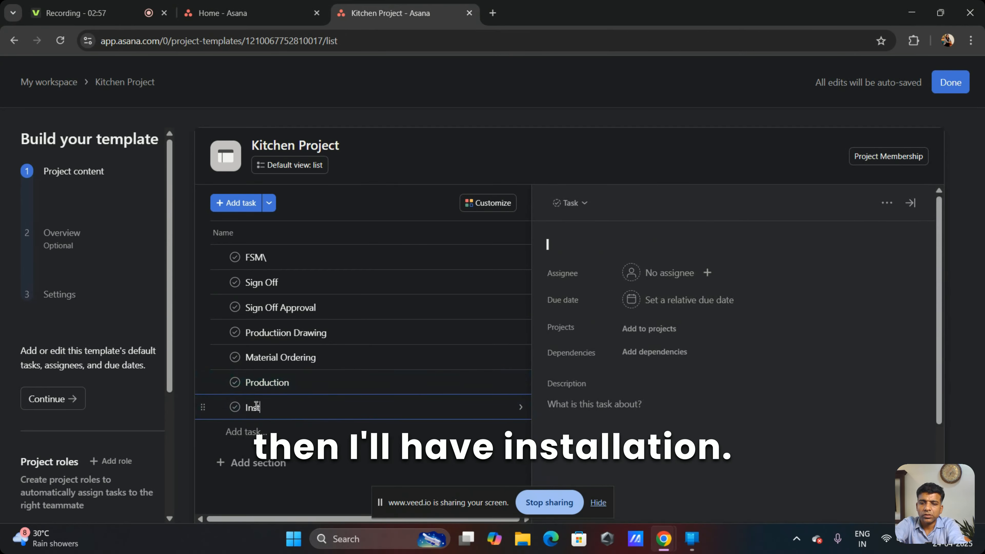
{"action": "type", "text": "tion"}
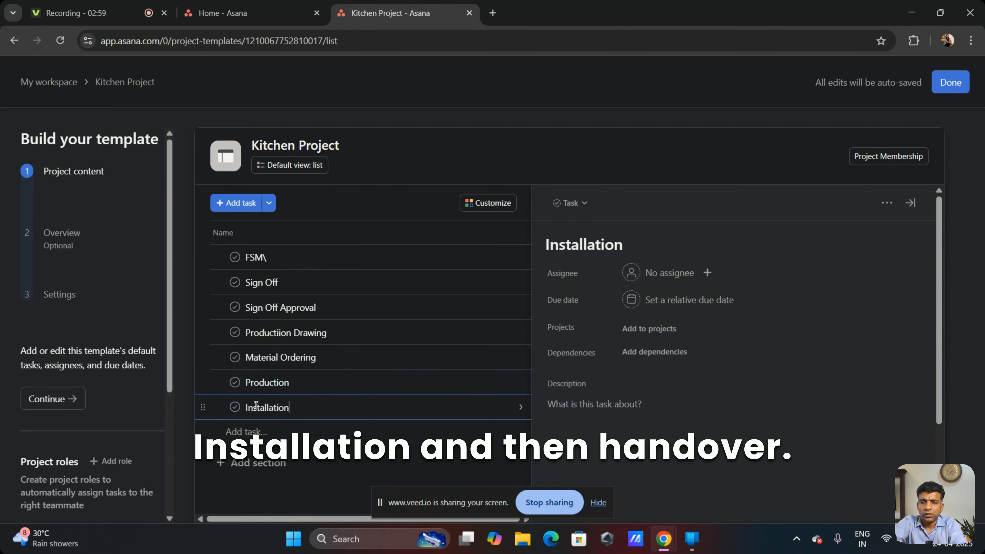
{"action": "key", "text": "Return"}
{"action": "type", "text": "Hand"}
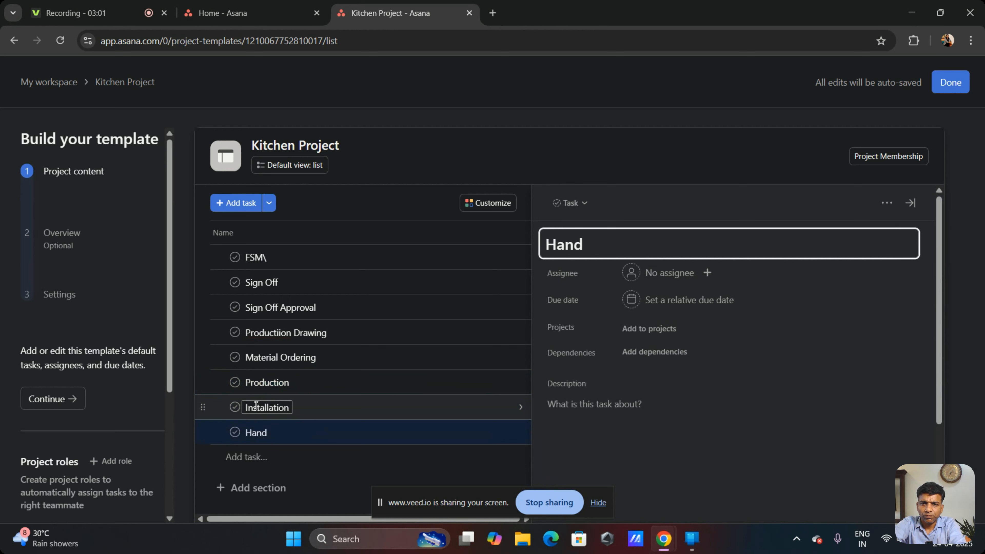
{"action": "type", "text": "over"}
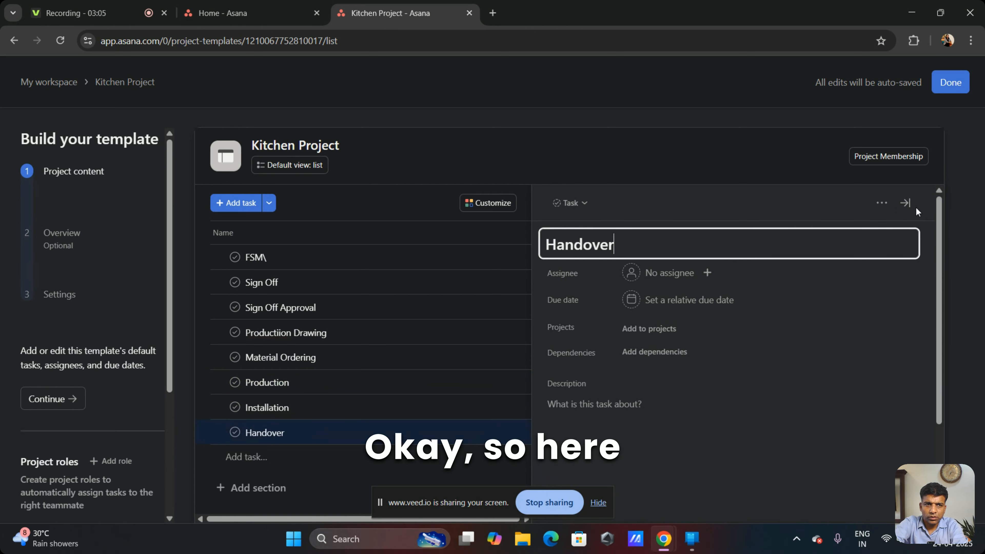
{"action": "left_click", "coordinate": [905, 202]}
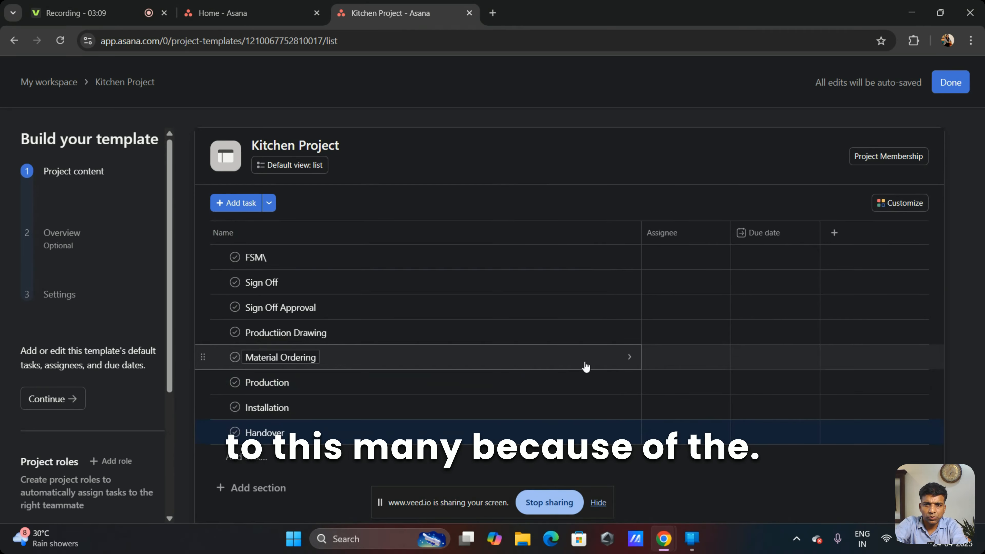
Step: Assign the FSM\ task to the suggested workspace member and set its due date to 2 days after the project start date
{"action": "left_click", "coordinate": [676, 262]}
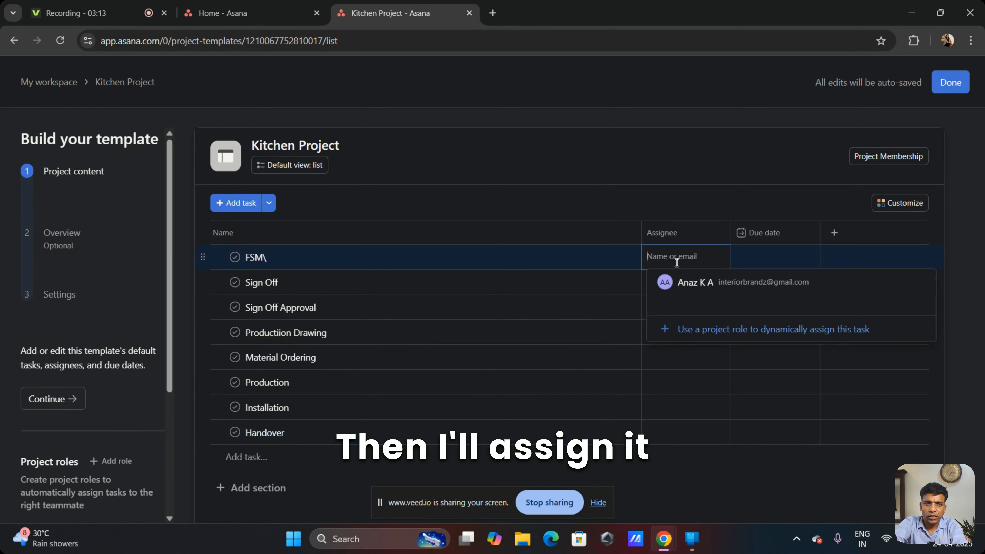
{"action": "left_click", "coordinate": [690, 287]}
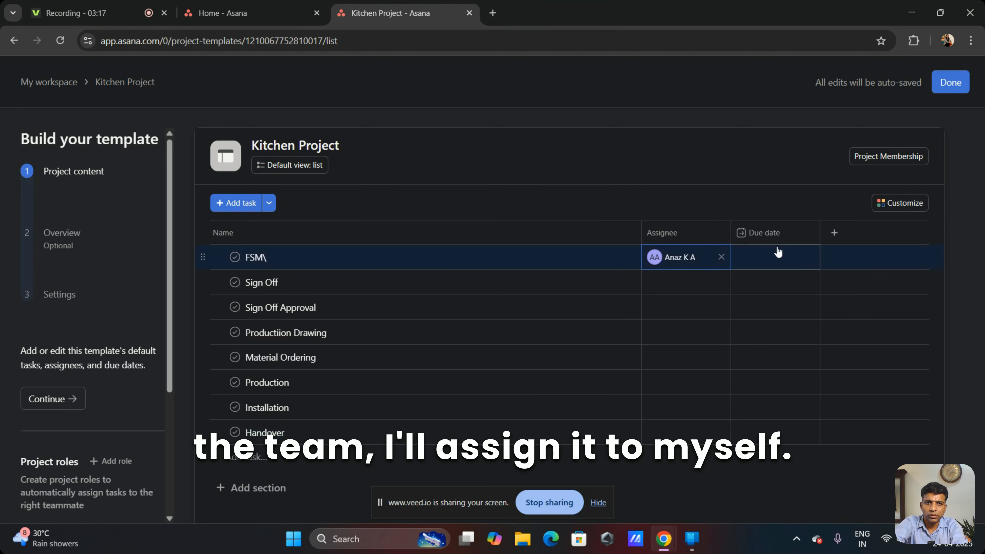
{"action": "left_click", "coordinate": [768, 260]}
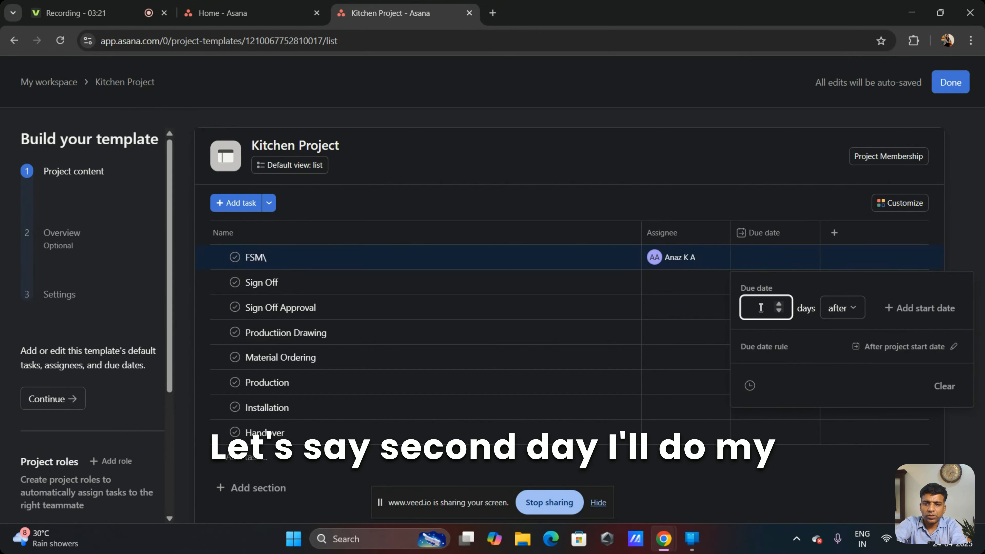
{"action": "type", "text": "2"}
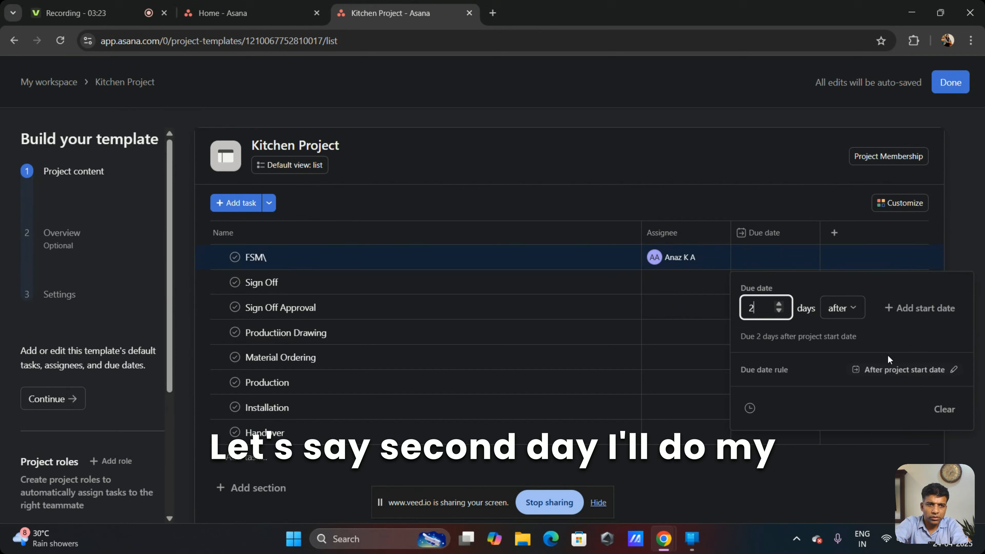
{"action": "left_click", "coordinate": [737, 187]}
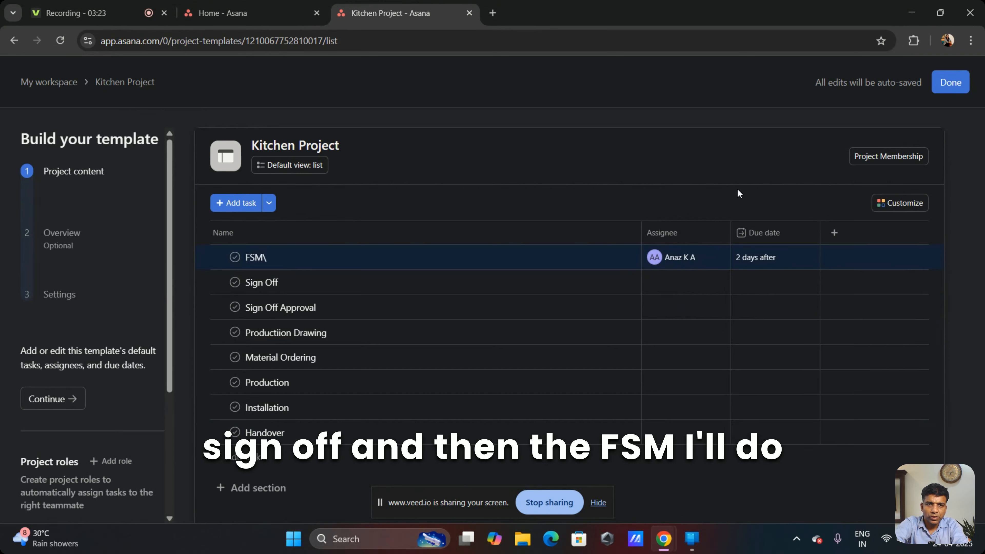
Step: Set the Sign Off task's due date to 5 days after the project start date, and change it to 6 days
{"action": "left_click", "coordinate": [754, 290]}
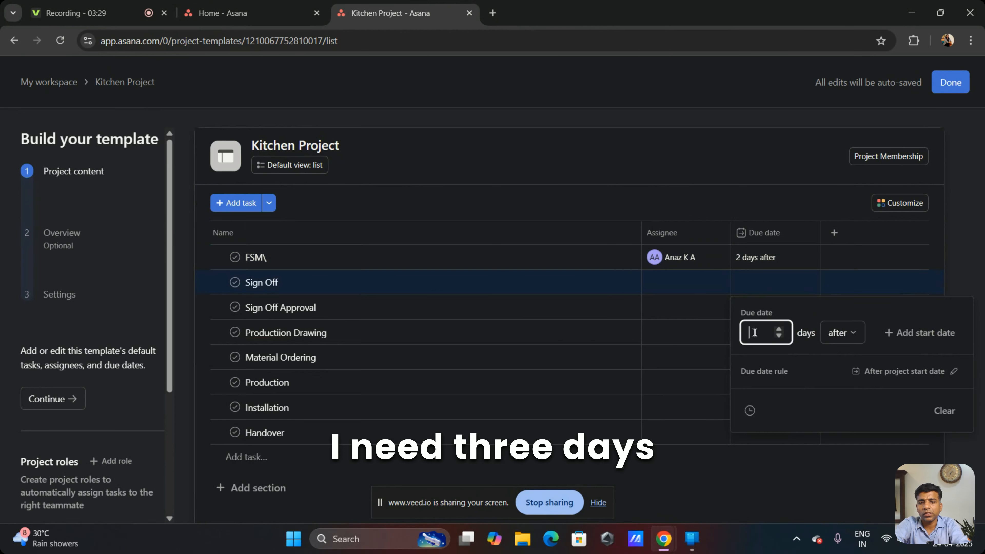
{"action": "type", "text": "5"}
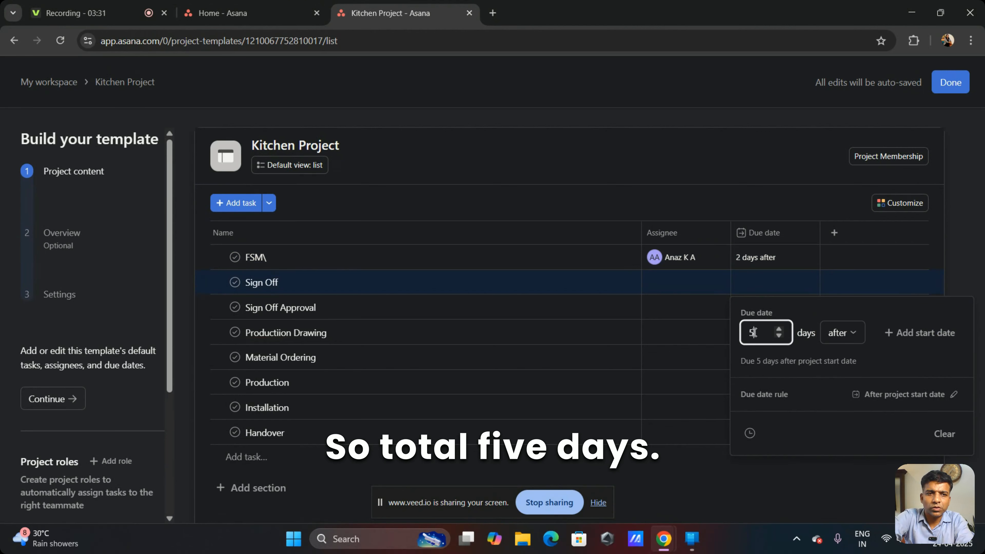
{"action": "key", "text": "Return"}
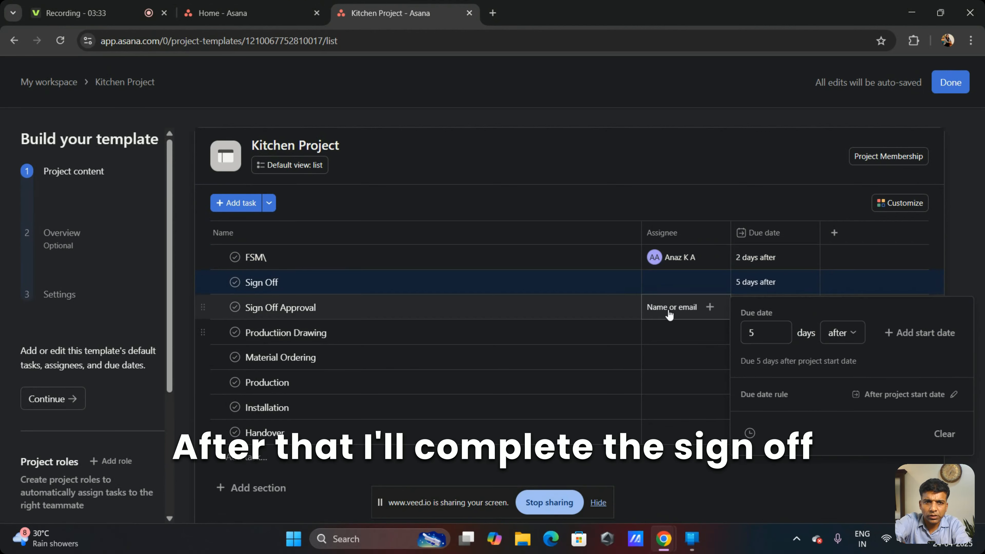
{"action": "left_click", "coordinate": [757, 335]}
{"action": "key", "text": "BackSpace"}
{"action": "type", "text": "6"}
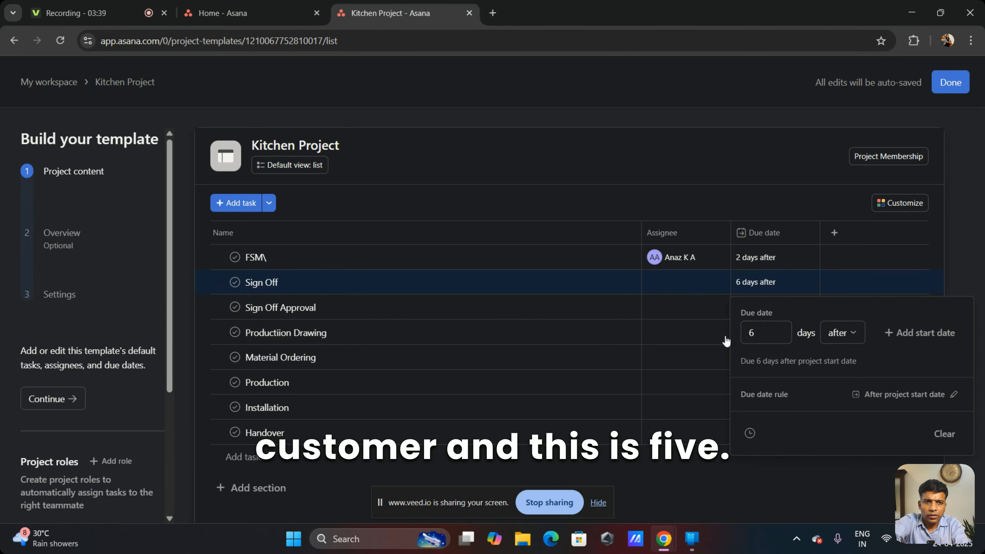
Step: Set the Sign Off task's due date to 5 days after the project start date
{"action": "left_click", "coordinate": [690, 310]}
{"action": "left_click", "coordinate": [756, 282]}
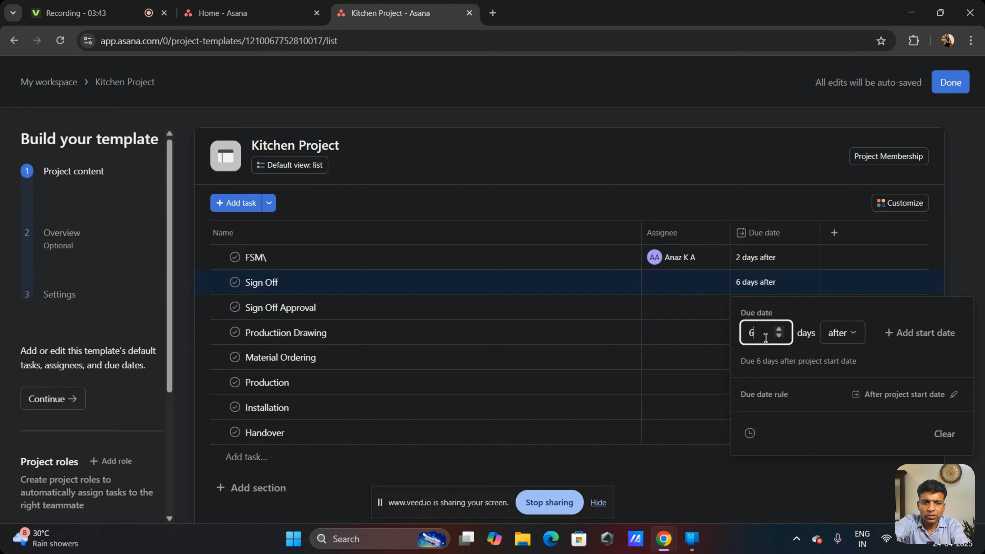
{"action": "key", "text": "BackSpace"}
{"action": "type", "text": "5"}
{"action": "key", "text": "Tab"}
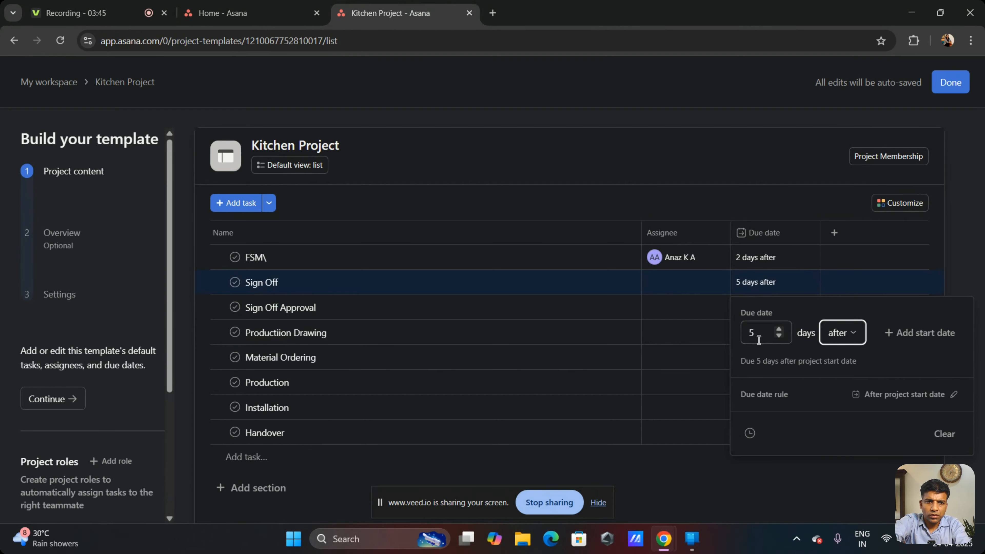
{"action": "left_click", "coordinate": [774, 315]}
Step: Set the due dates of Sign Off Approval to 6 days and Productiion Drawing to 9 days after the project start date
{"action": "left_click", "coordinate": [771, 318]}
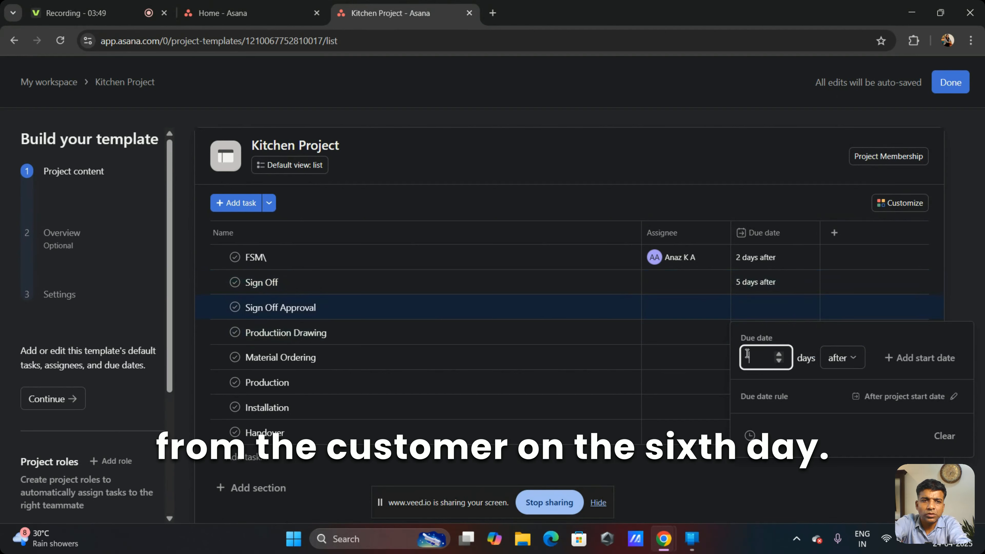
{"action": "type", "text": "6"}
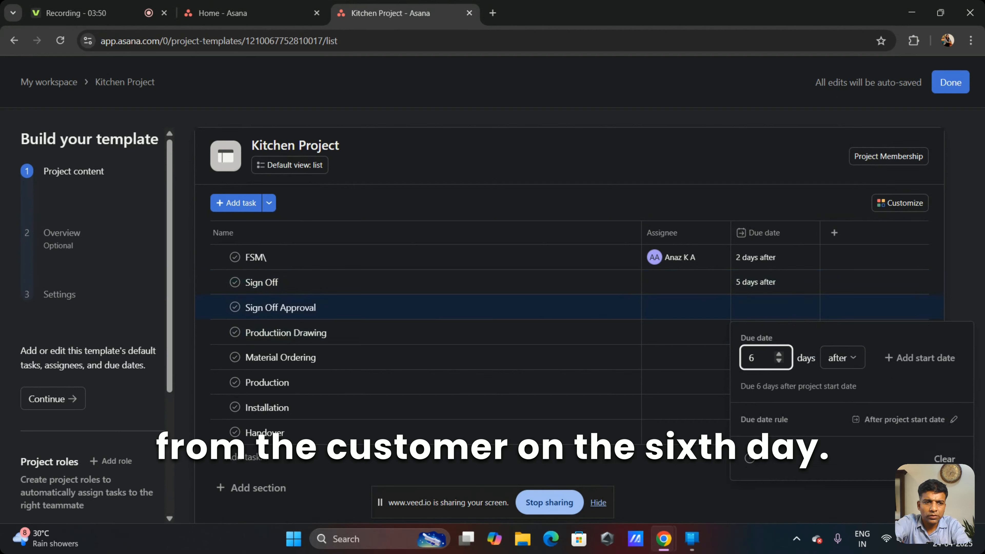
{"action": "left_click", "coordinate": [670, 396]}
{"action": "left_click", "coordinate": [764, 334]}
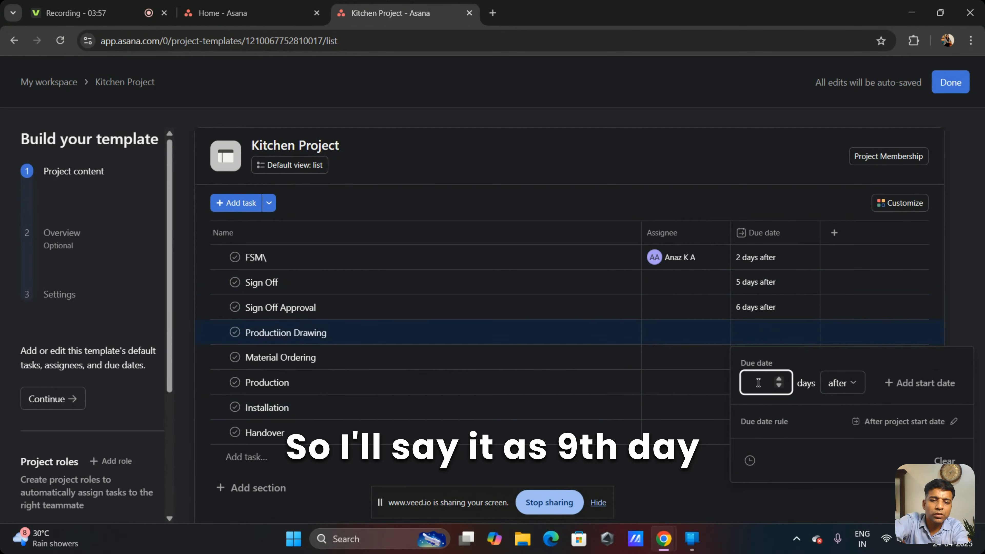
{"action": "type", "text": "9"}
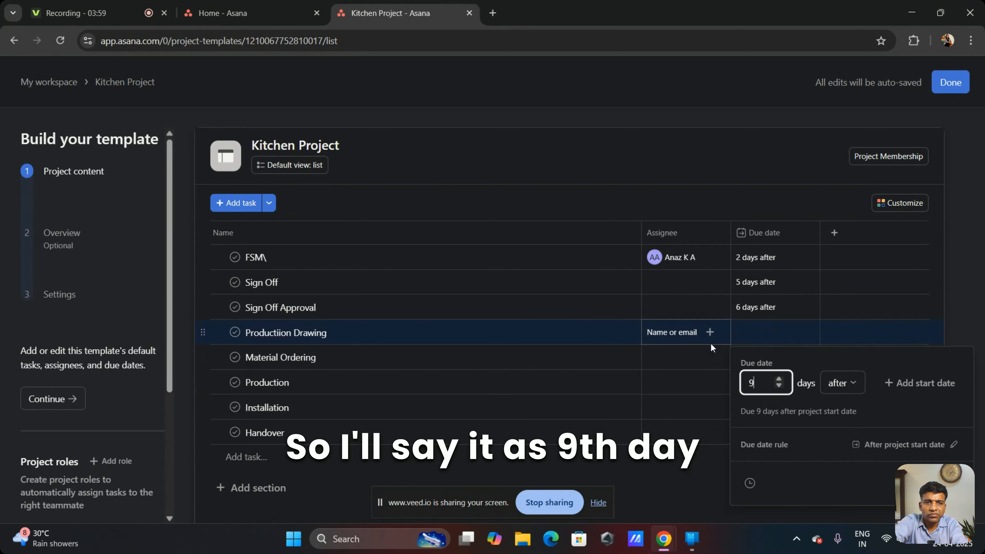
{"action": "left_click", "coordinate": [736, 363]}
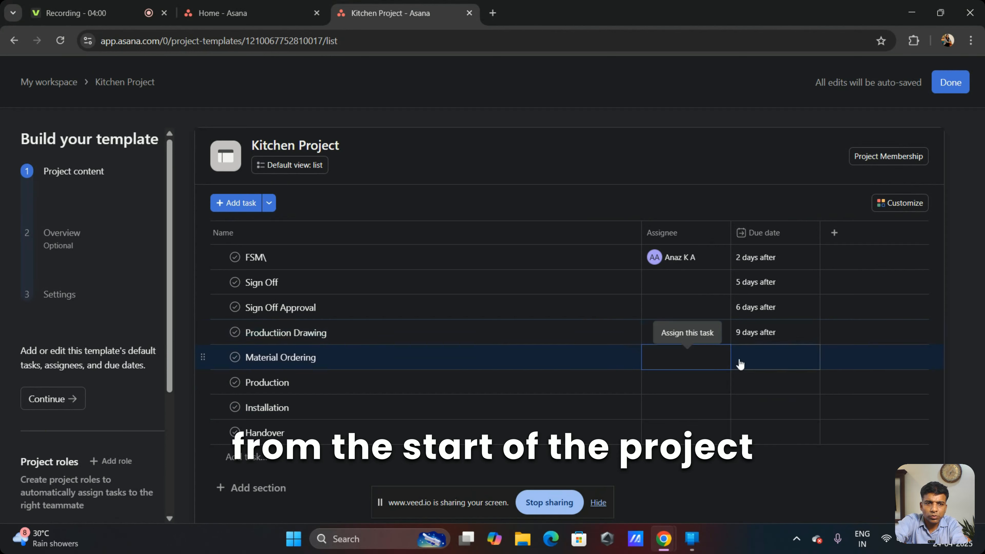
Step: Set the due dates of Material Ordering to 11 days and Production to 21 days after the project start date
{"action": "left_click", "coordinate": [779, 363]}
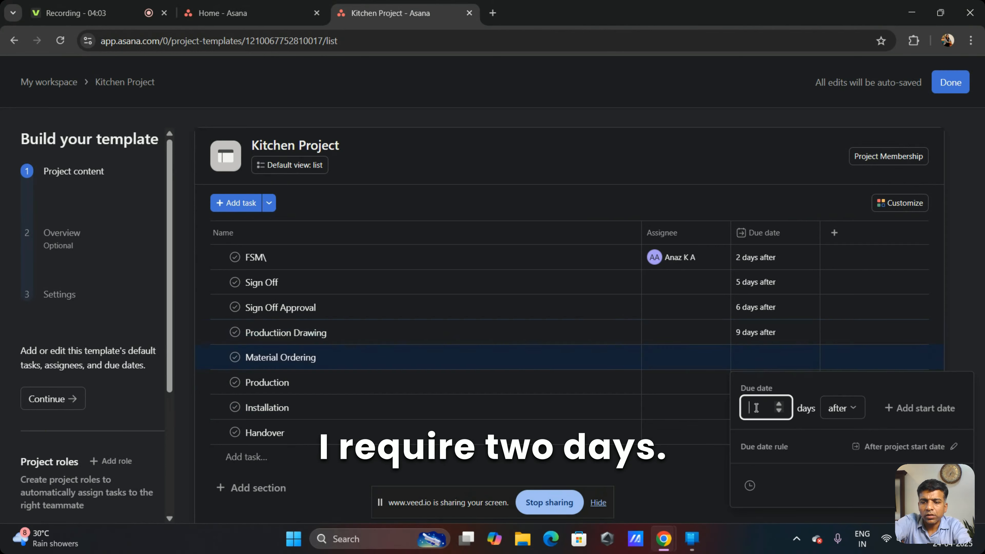
{"action": "type", "text": "11"}
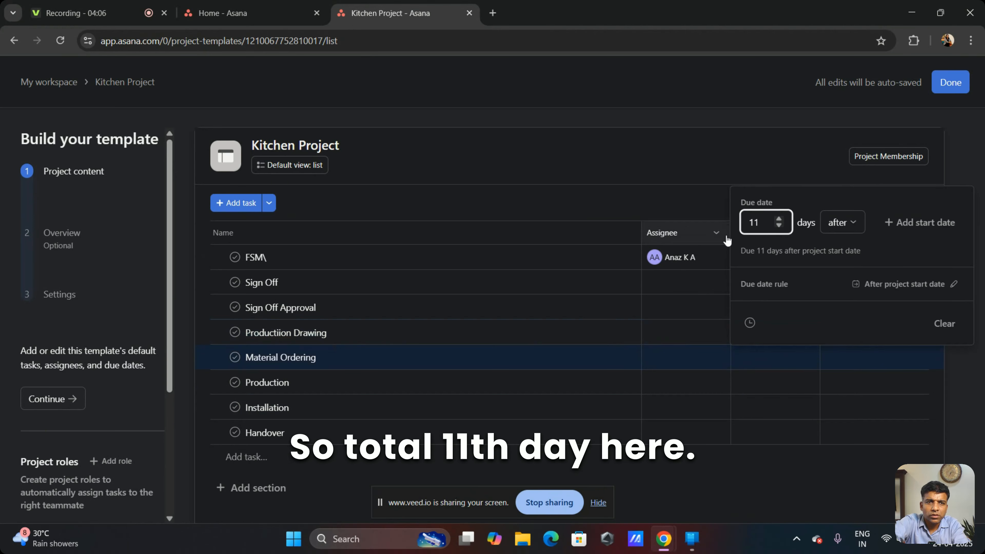
{"action": "left_click", "coordinate": [711, 177]}
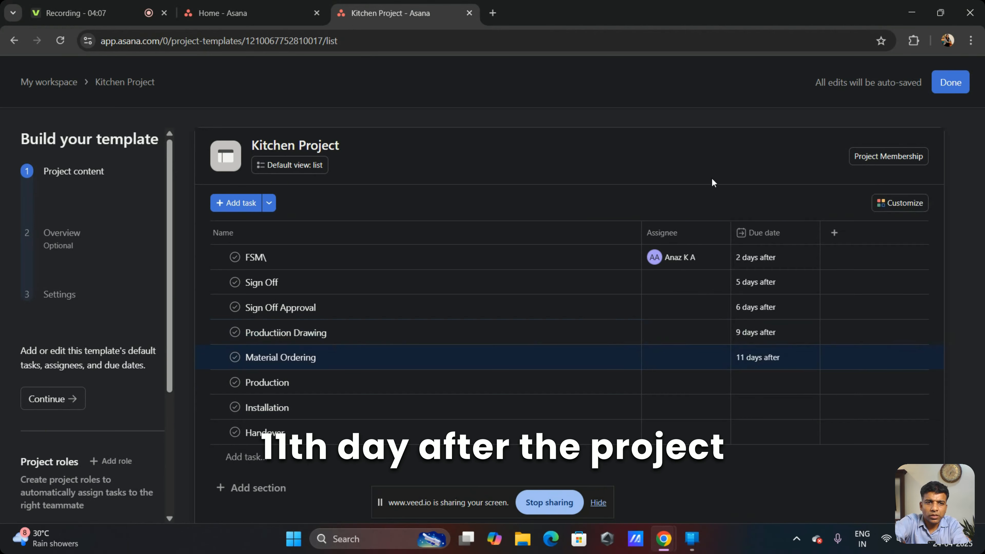
{"action": "left_click", "coordinate": [754, 395]}
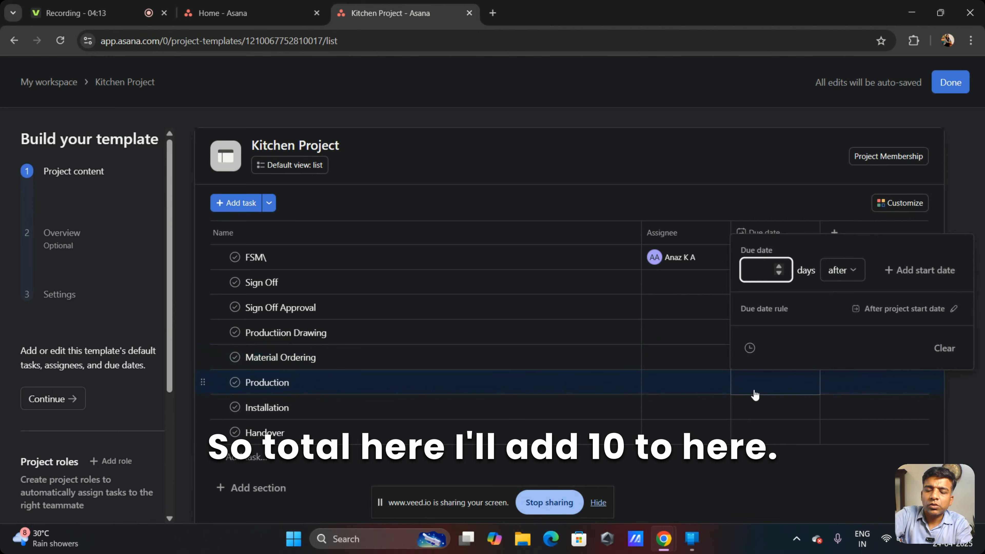
{"action": "type", "text": "21"}
{"action": "left_click", "coordinate": [767, 436]}
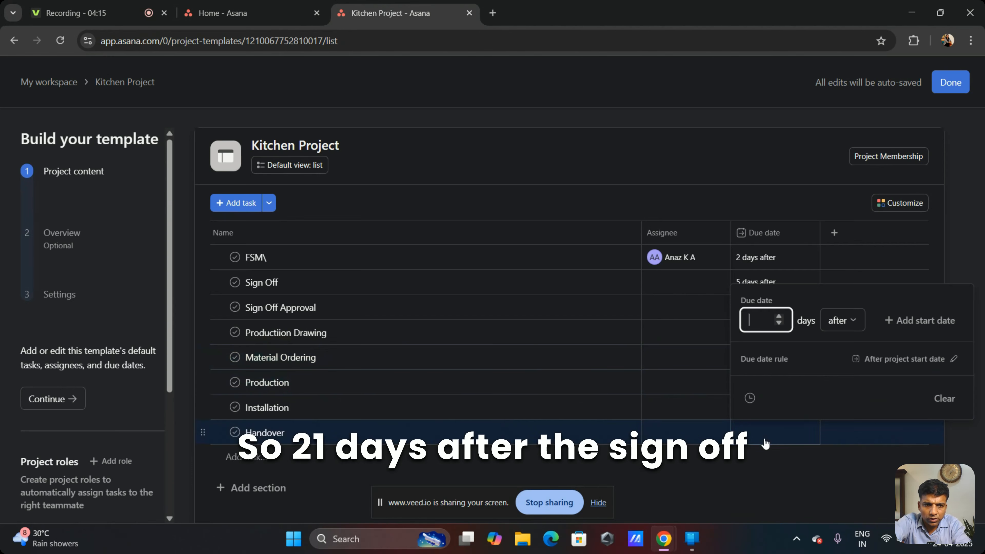
{"action": "left_click", "coordinate": [720, 496]}
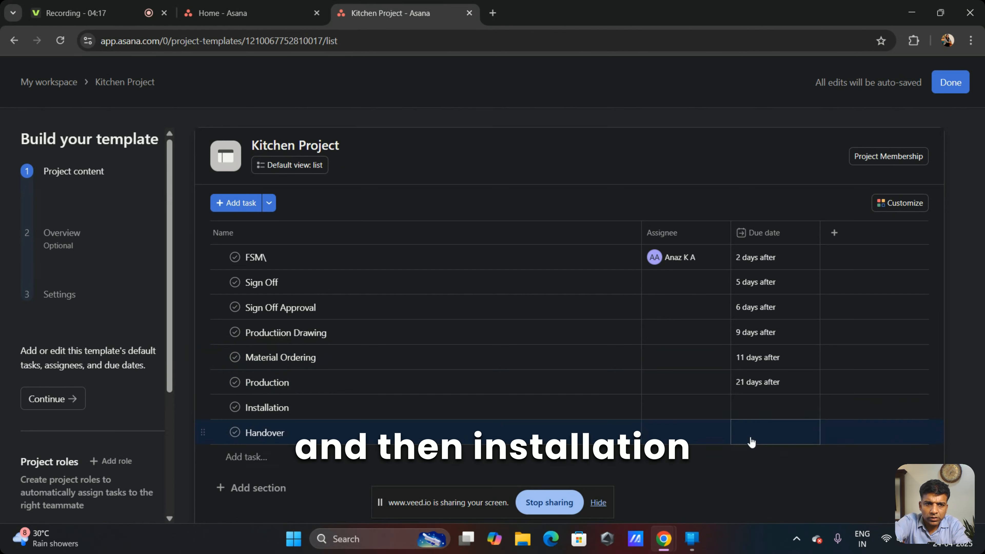
Step: Set the due dates of Installation to 31 days and Handover to 36 days after the project start date
{"action": "left_click", "coordinate": [753, 412]}
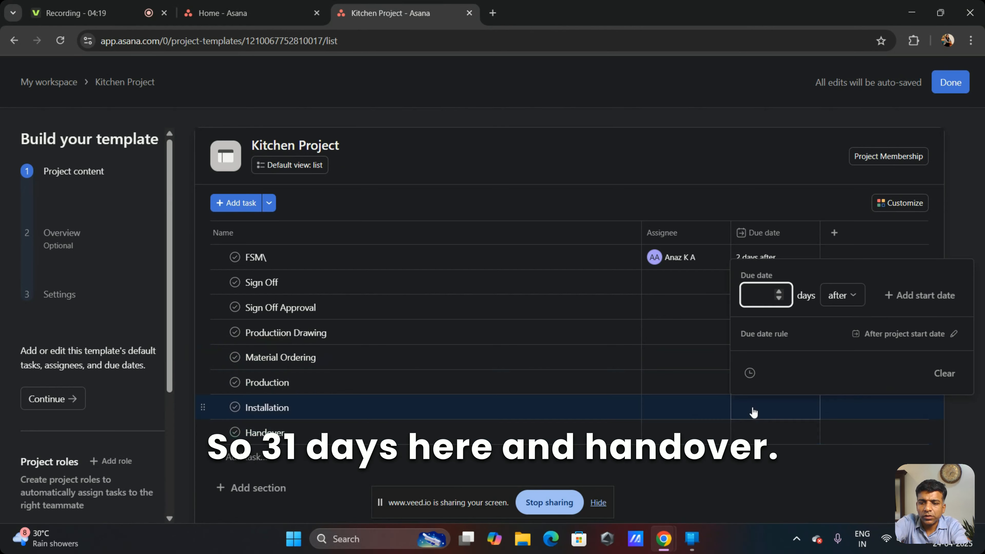
{"action": "type", "text": "31"}
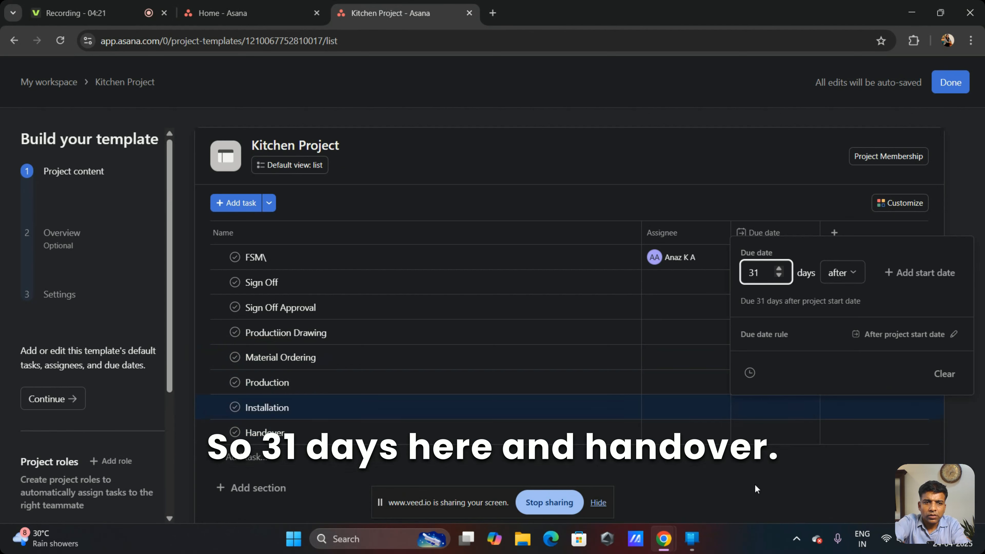
{"action": "left_click", "coordinate": [754, 483]}
{"action": "left_click", "coordinate": [758, 438]}
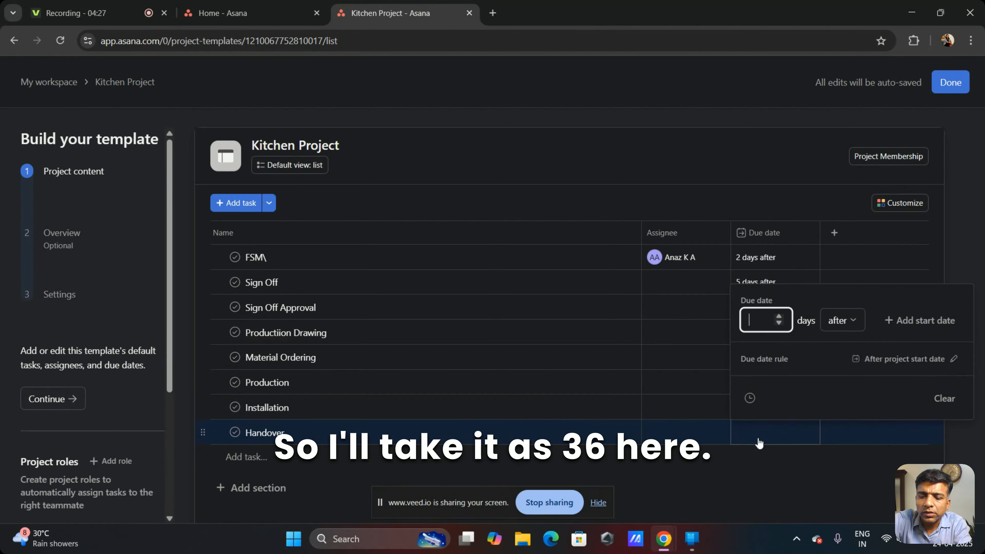
{"action": "type", "text": "36"}
{"action": "left_click", "coordinate": [795, 487]}
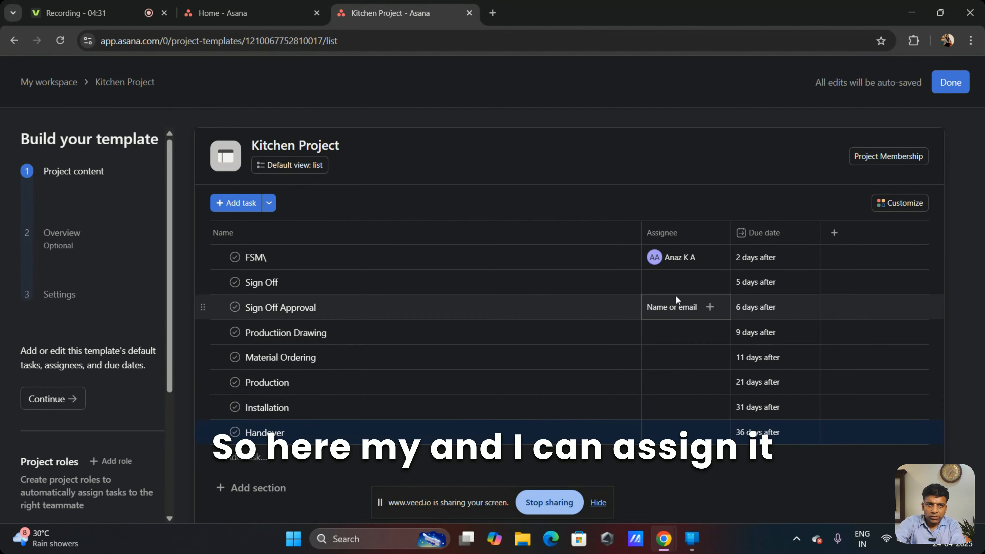
Step: Assign the Sign Off and Sign Off Approval tasks to the suggested workspace member
{"action": "left_click", "coordinate": [677, 283]}
{"action": "left_click", "coordinate": [685, 309]}
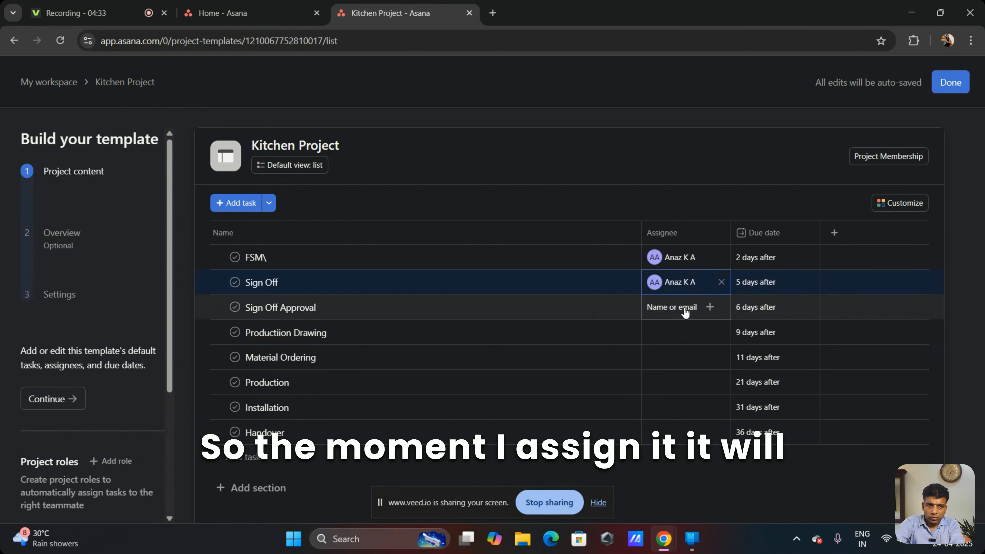
{"action": "left_click_drag", "start_coordinate": [664, 311], "coordinate": [675, 335]}
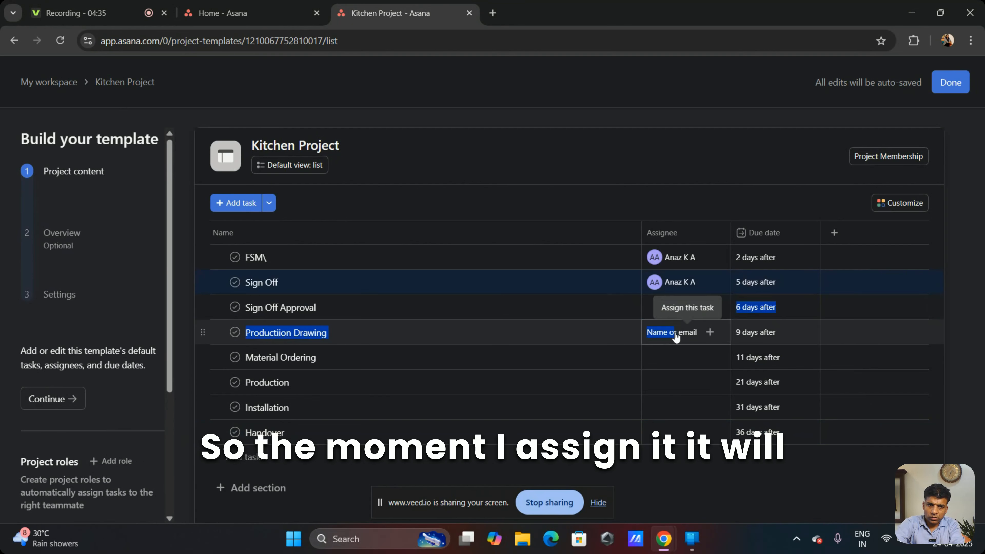
{"action": "left_click", "coordinate": [653, 309]}
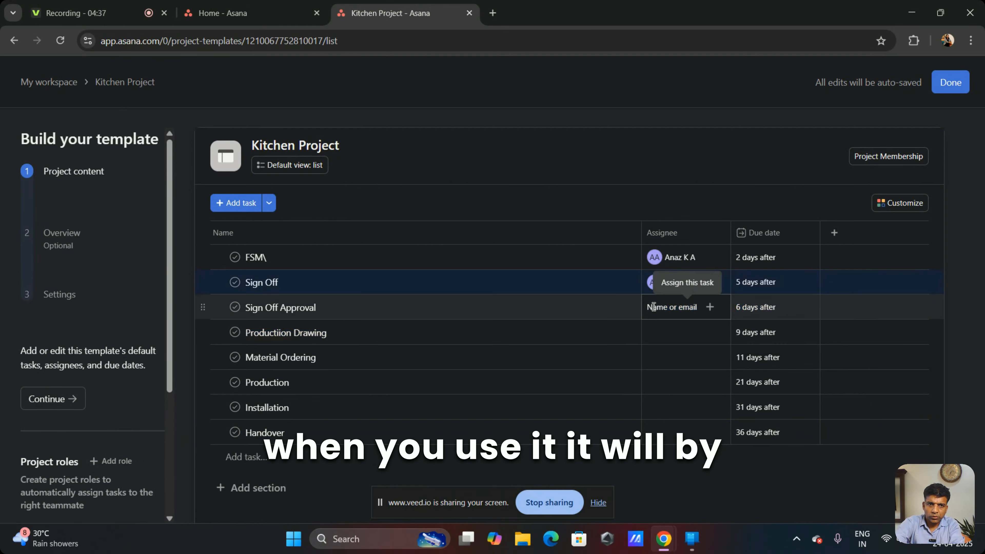
{"action": "left_click", "coordinate": [677, 333]}
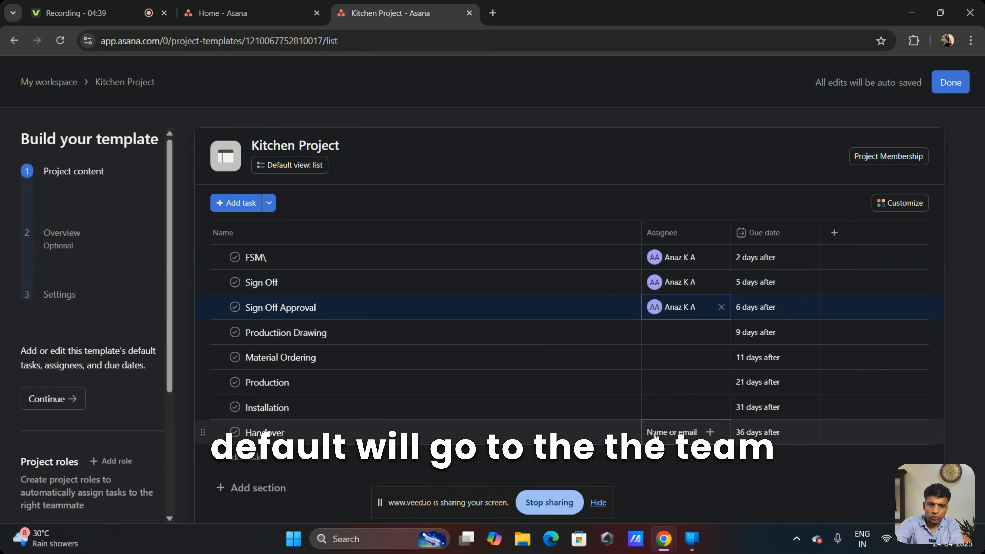
Step: Assign the Handover and Material Ordering tasks to the same workspace member
{"action": "left_click", "coordinate": [672, 437]}
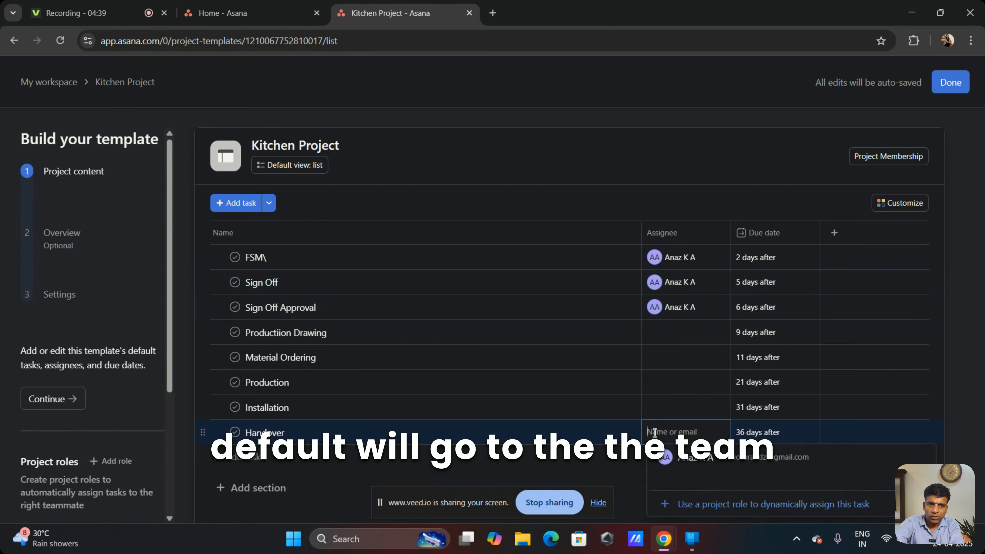
{"action": "left_click", "coordinate": [677, 458]}
{"action": "left_click", "coordinate": [672, 360]}
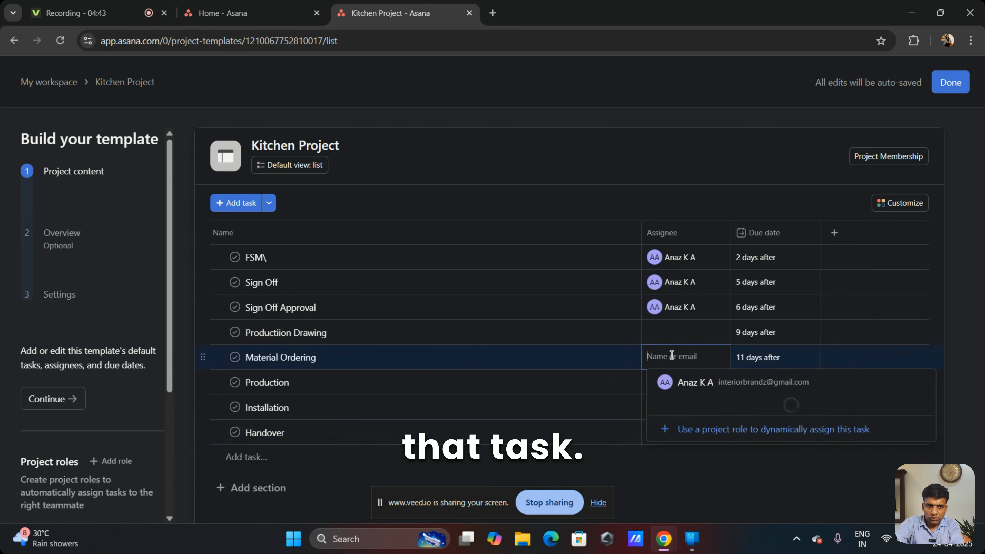
{"action": "left_click", "coordinate": [695, 382]}
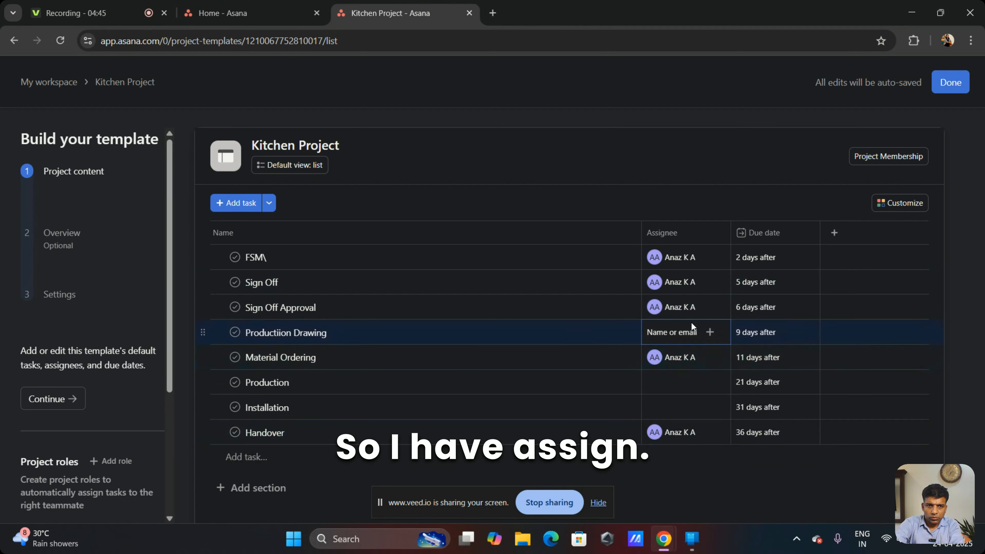
Step: Assign the remaining Productiion Drawing, Production and Installation tasks to the same workspace member
{"action": "left_click", "coordinate": [676, 334]}
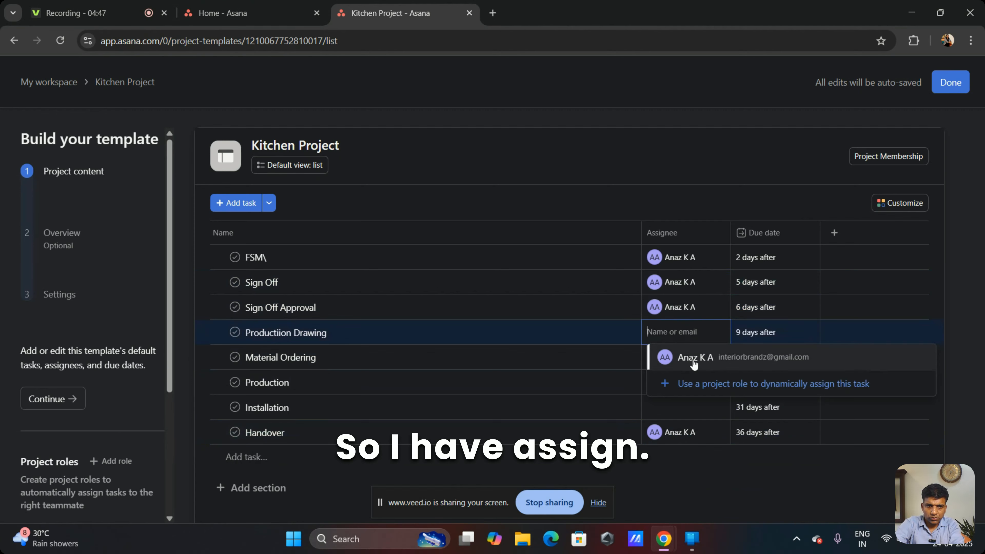
{"action": "left_click", "coordinate": [693, 368]}
{"action": "left_click", "coordinate": [676, 383]}
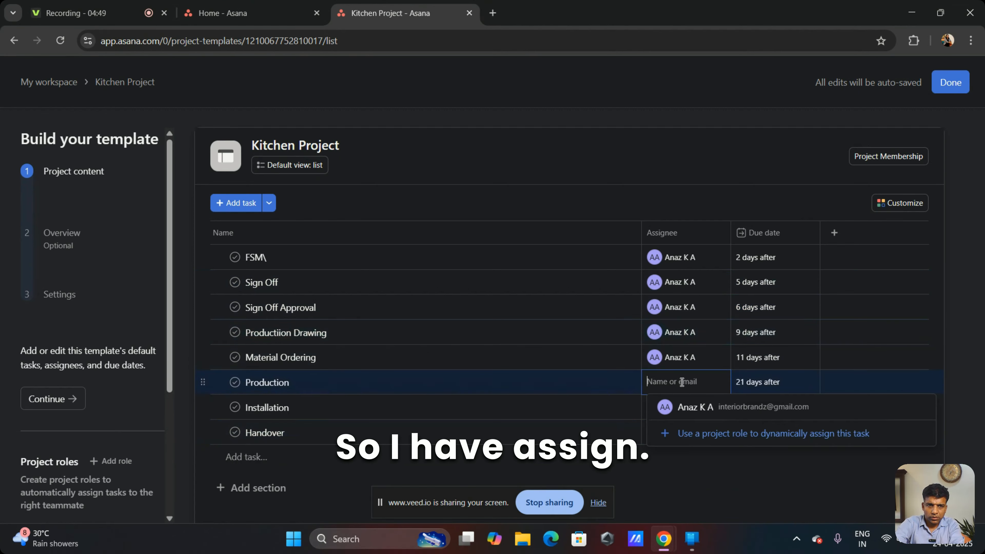
{"action": "left_click", "coordinate": [684, 415]}
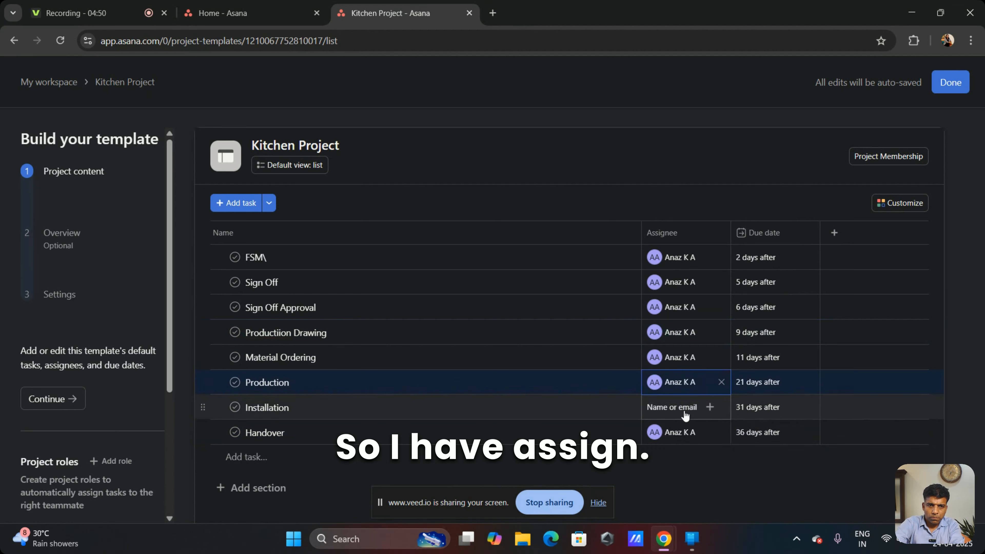
{"action": "left_click", "coordinate": [662, 414]}
{"action": "left_click", "coordinate": [681, 435]}
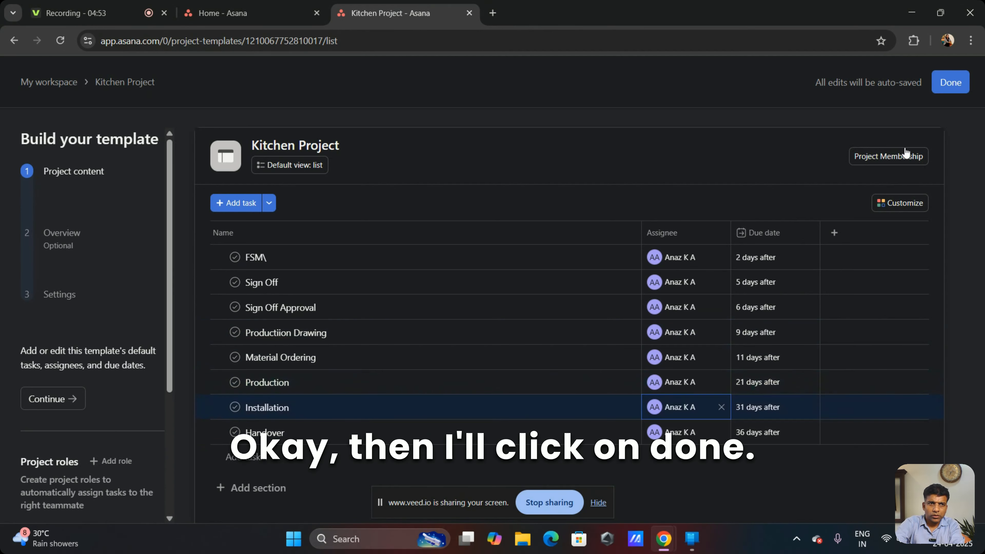
Step: Finish editing the Kitchen Project template and look over its preview
{"action": "left_click", "coordinate": [943, 85]}
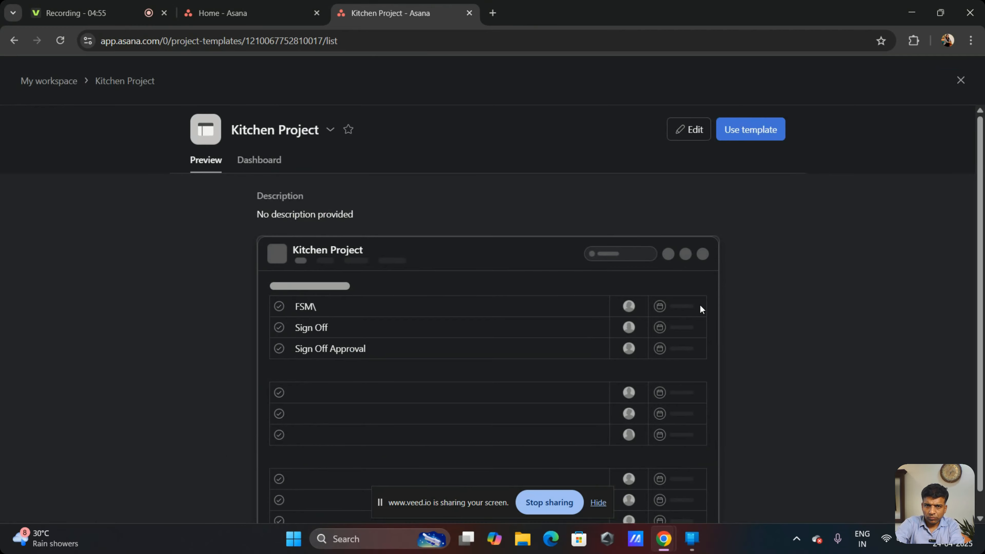
{"action": "scroll", "coordinate": [636, 282], "scroll_direction": "down", "scroll_amount": 1}
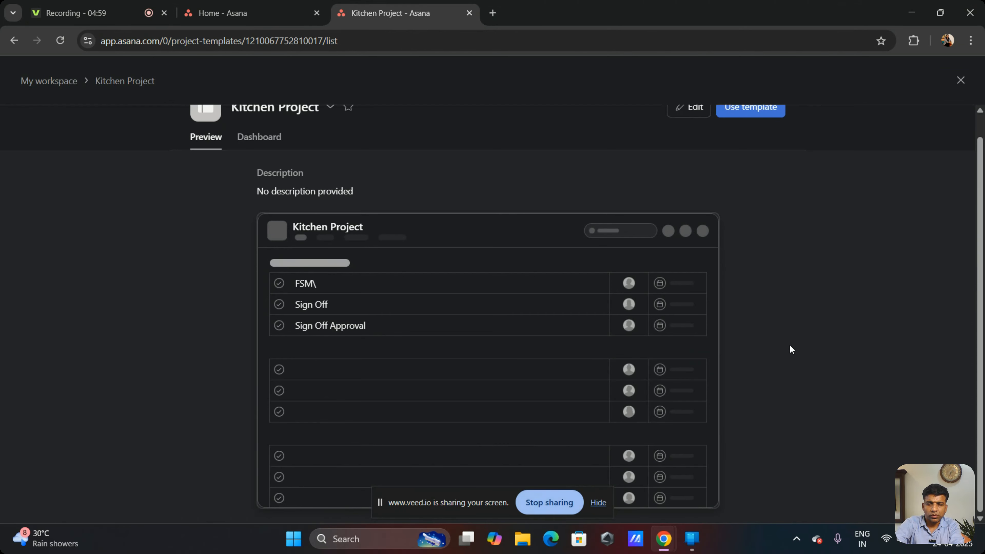
{"action": "scroll", "coordinate": [786, 269], "scroll_direction": "up", "scroll_amount": 1}
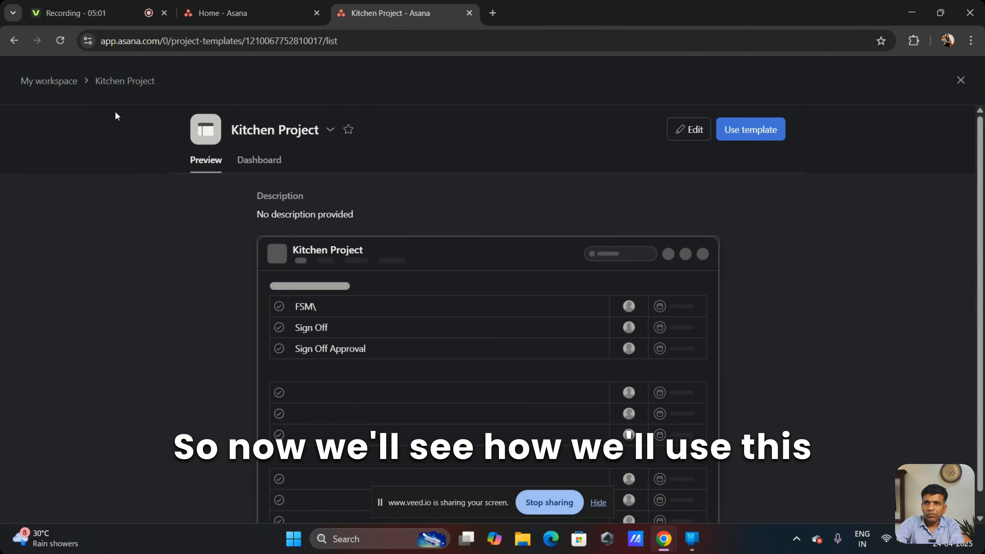
Step: Leave the template and return to the My workspace team overview
{"action": "left_click", "coordinate": [53, 83]}
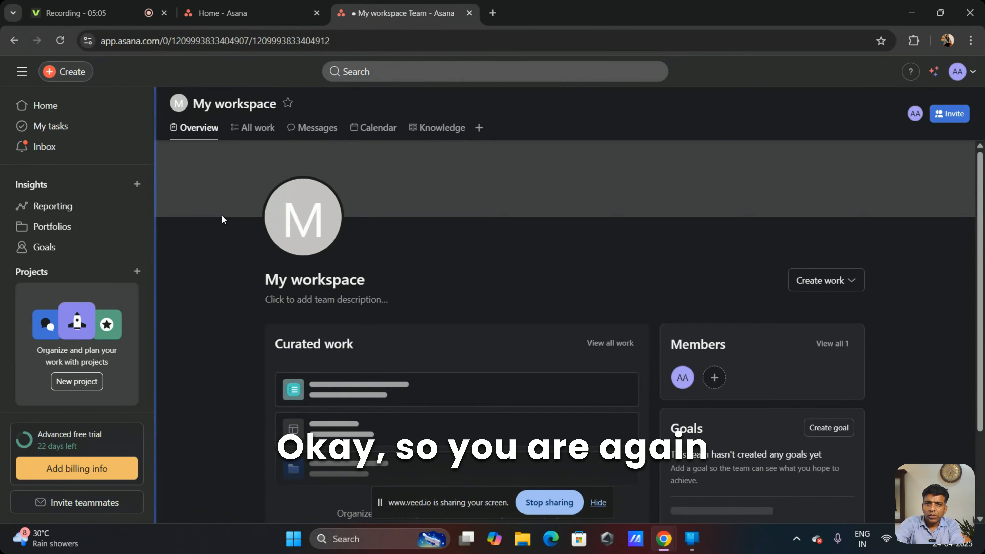
{"action": "scroll", "coordinate": [85, 272], "scroll_direction": "down", "scroll_amount": 2}
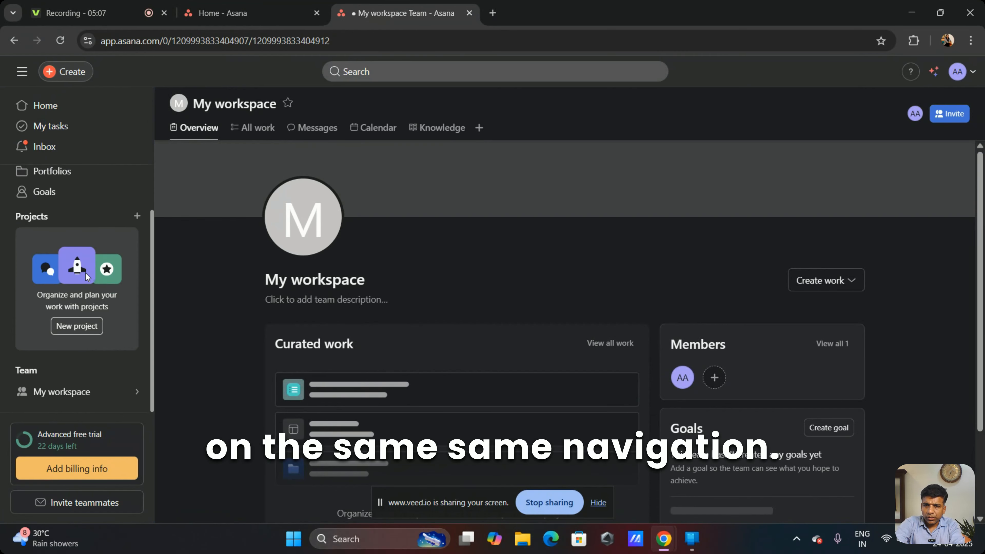
{"action": "scroll", "coordinate": [85, 272], "scroll_direction": "up", "scroll_amount": 2}
{"action": "scroll", "coordinate": [521, 288], "scroll_direction": "down", "scroll_amount": 2}
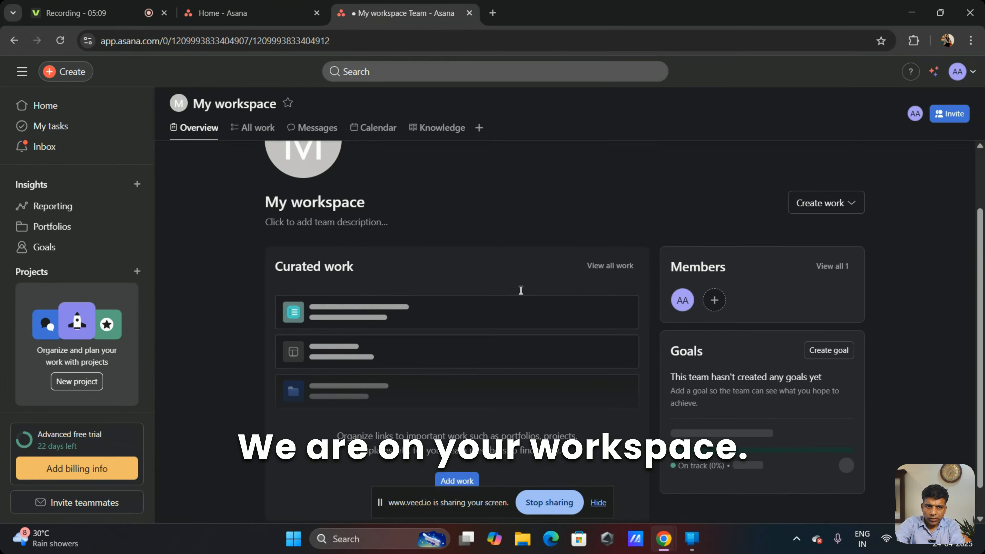
{"action": "scroll", "coordinate": [522, 291], "scroll_direction": "up", "scroll_amount": 2}
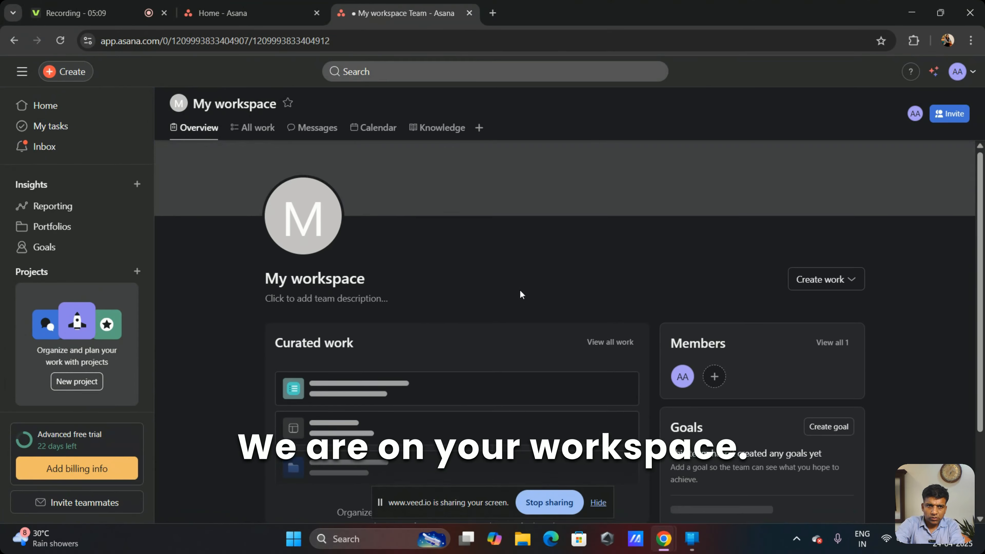
Step: Start a new project for the My workspace team from the Kitchen Project template
{"action": "left_click", "coordinate": [818, 281]}
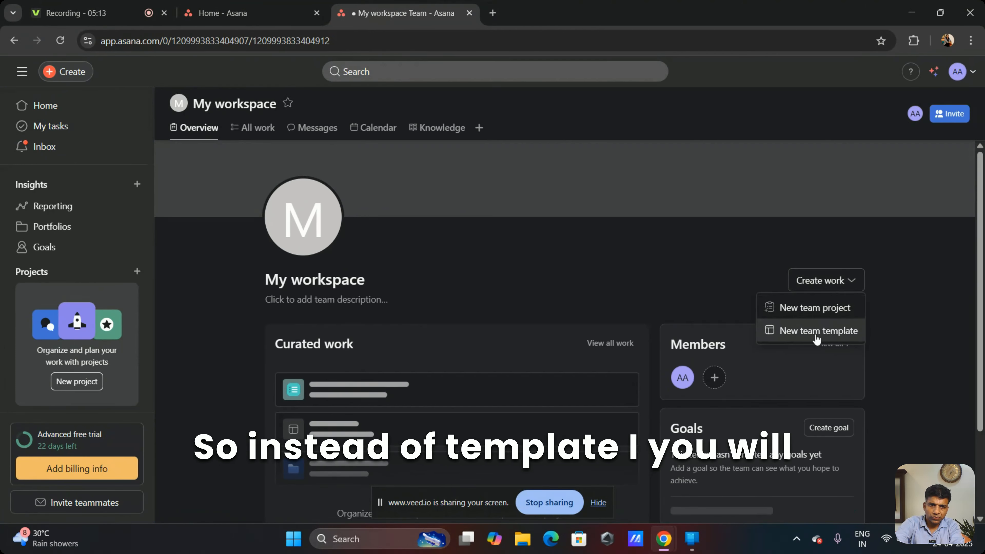
{"action": "left_click", "coordinate": [801, 309]}
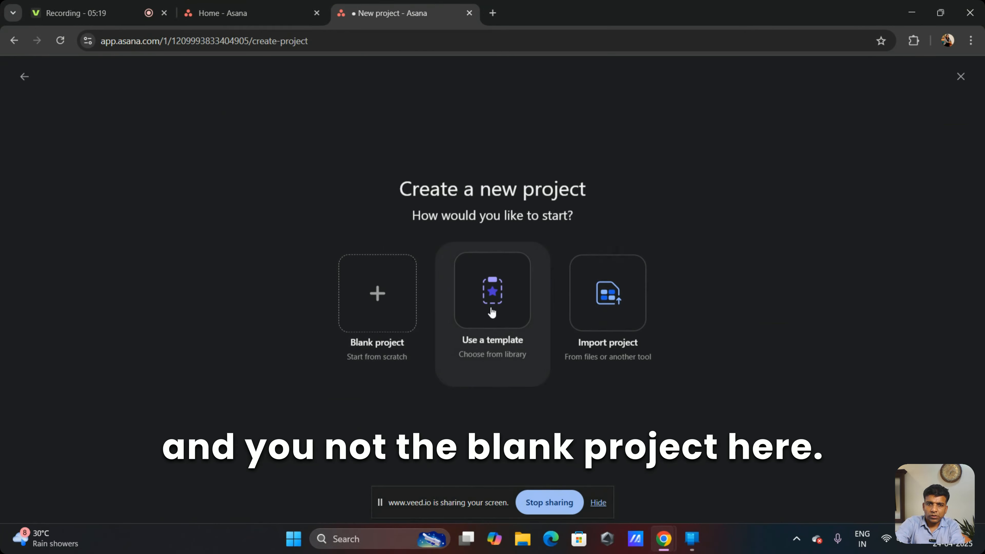
{"action": "left_click", "coordinate": [502, 309]}
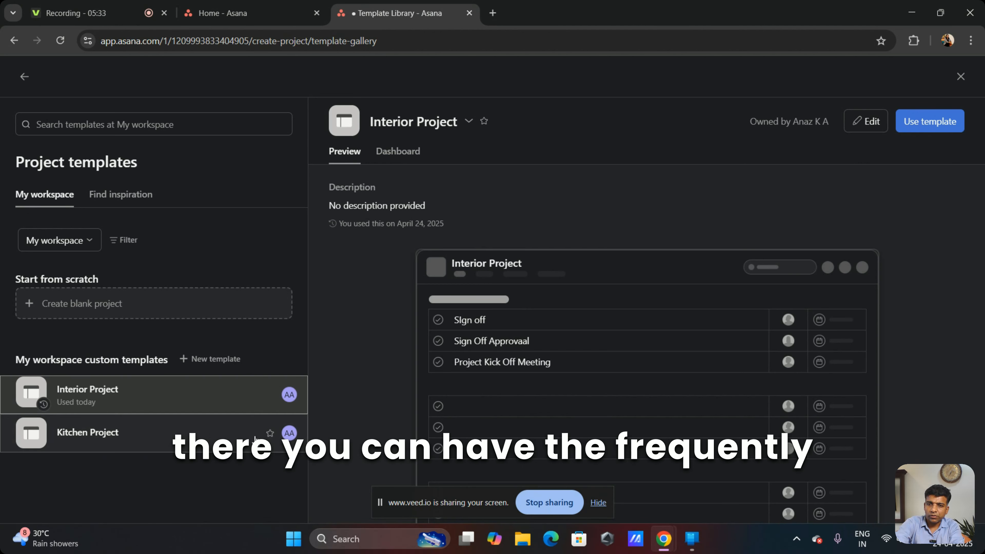
{"action": "left_click", "coordinate": [201, 437]}
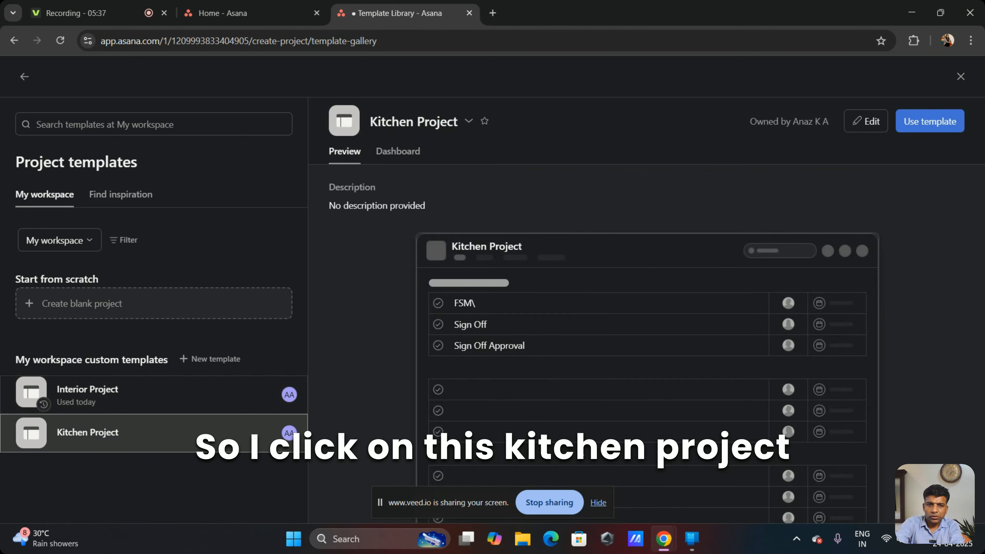
{"action": "left_click", "coordinate": [939, 122]}
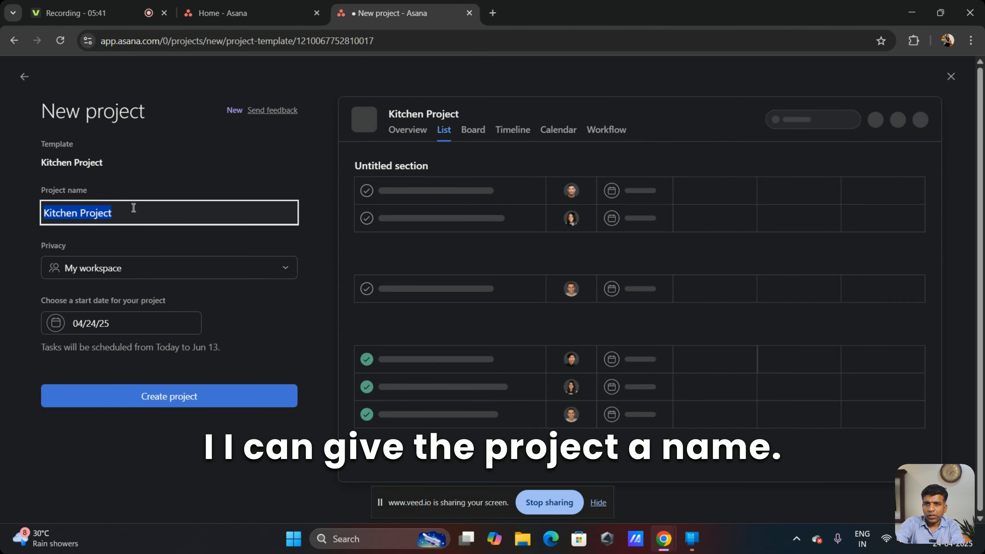
Step: Add the client's first name after "Kitchen Project-" in the project name and keep the privacy at My workspace
{"action": "left_click", "coordinate": [133, 207]}
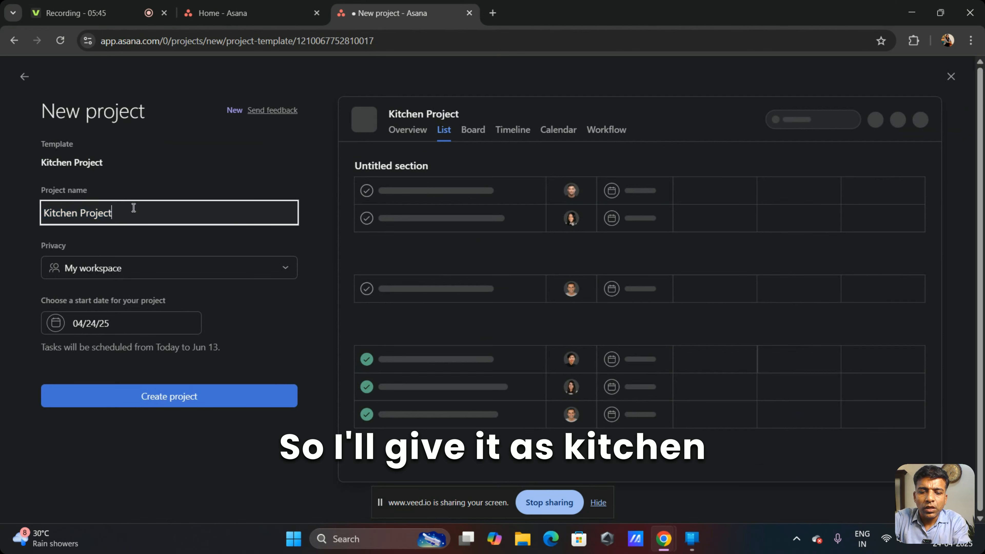
{"action": "type", "text": "- An"}
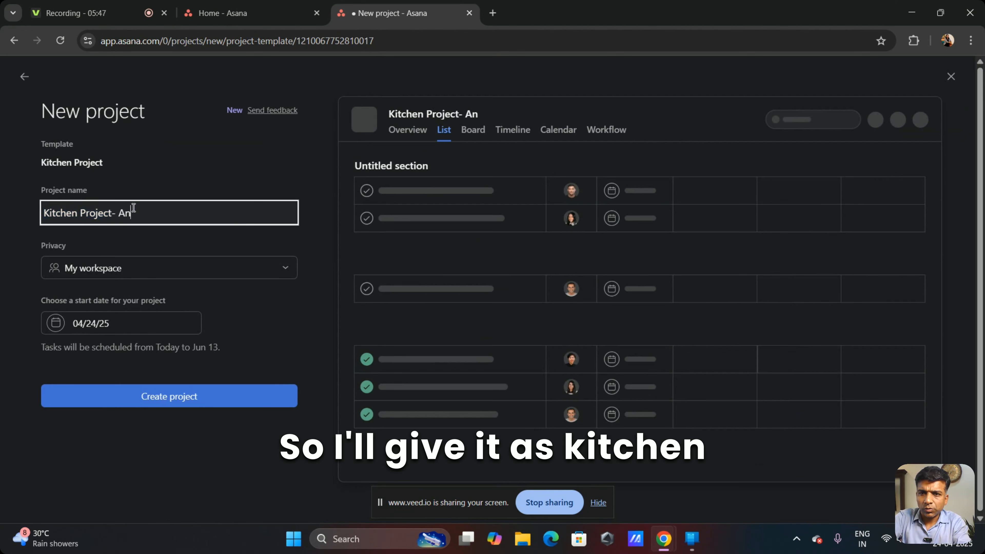
{"action": "type", "text": "az"}
{"action": "left_click", "coordinate": [124, 270]}
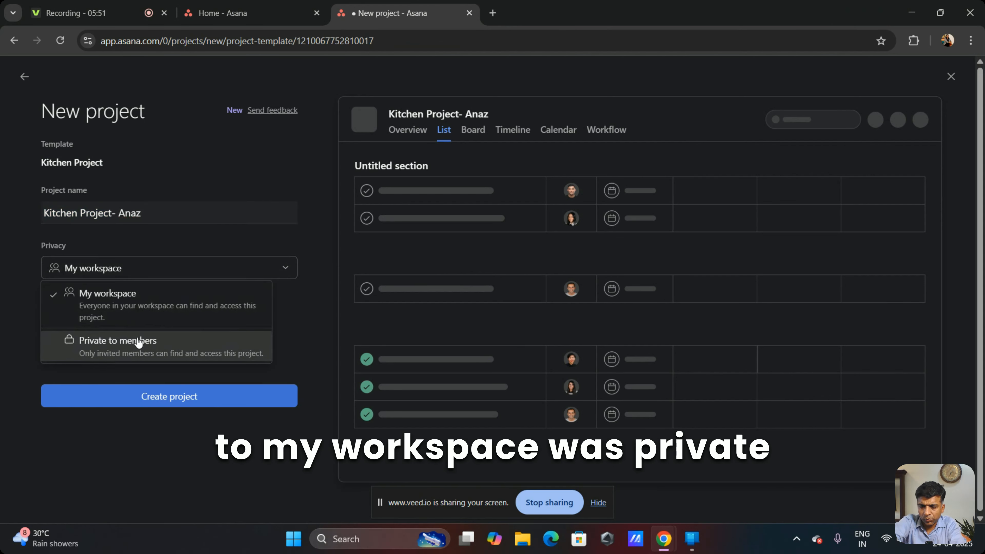
{"action": "left_click", "coordinate": [54, 464]}
Step: Set the project's start date to 05/01/25 and create the project
{"action": "left_click_drag", "start_coordinate": [98, 361], "coordinate": [89, 321]}
{"action": "left_click", "coordinate": [91, 322]}
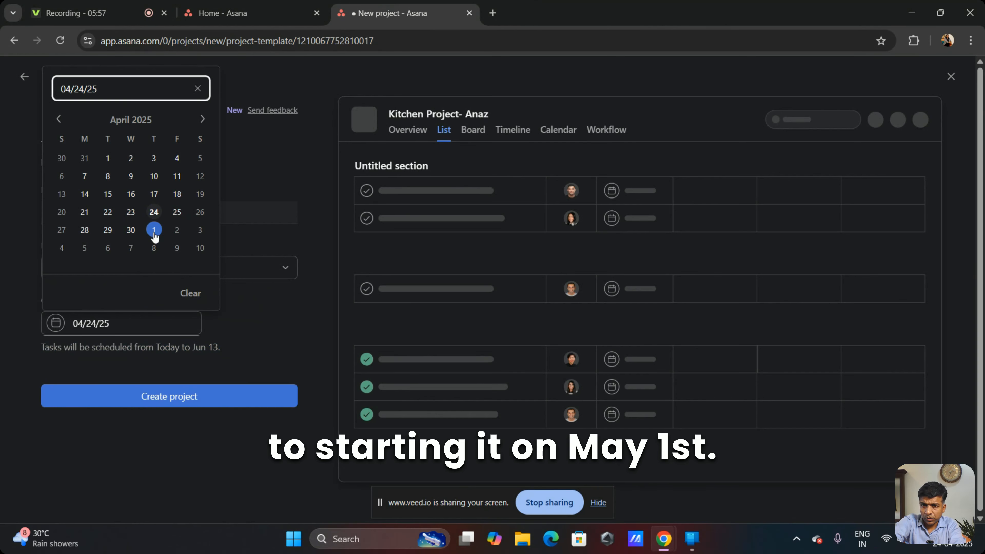
{"action": "left_click", "coordinate": [154, 230]}
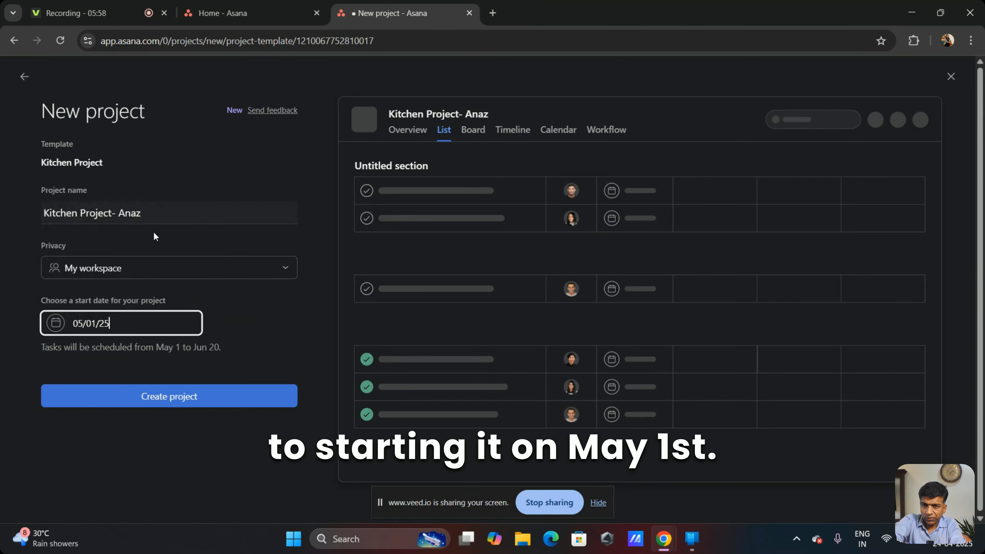
{"action": "left_click", "coordinate": [169, 397]}
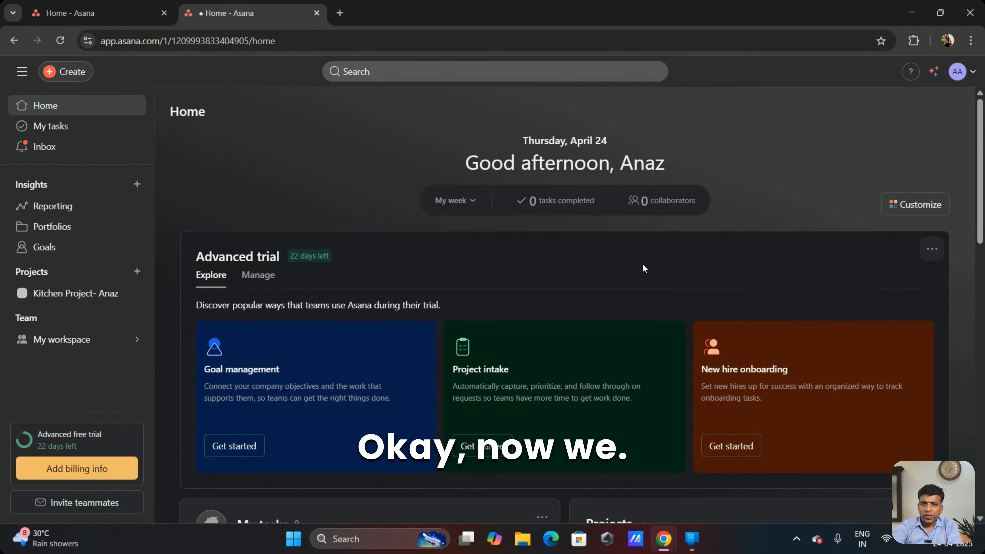
{"action": "scroll", "coordinate": [643, 265], "scroll_direction": "down", "scroll_amount": 1}
{"action": "scroll", "coordinate": [641, 263], "scroll_direction": "up", "scroll_amount": 1}
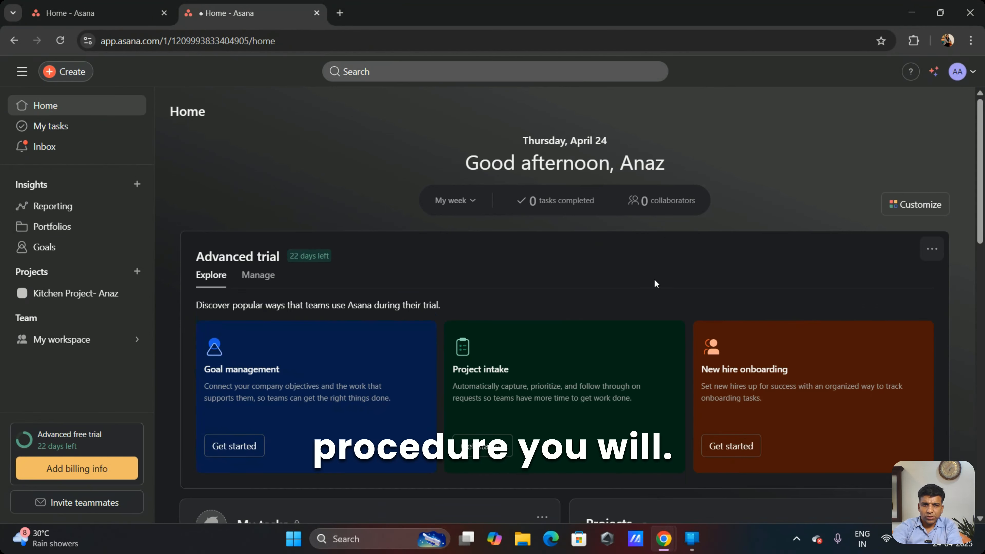
{"action": "scroll", "coordinate": [700, 301], "scroll_direction": "down", "scroll_amount": 3}
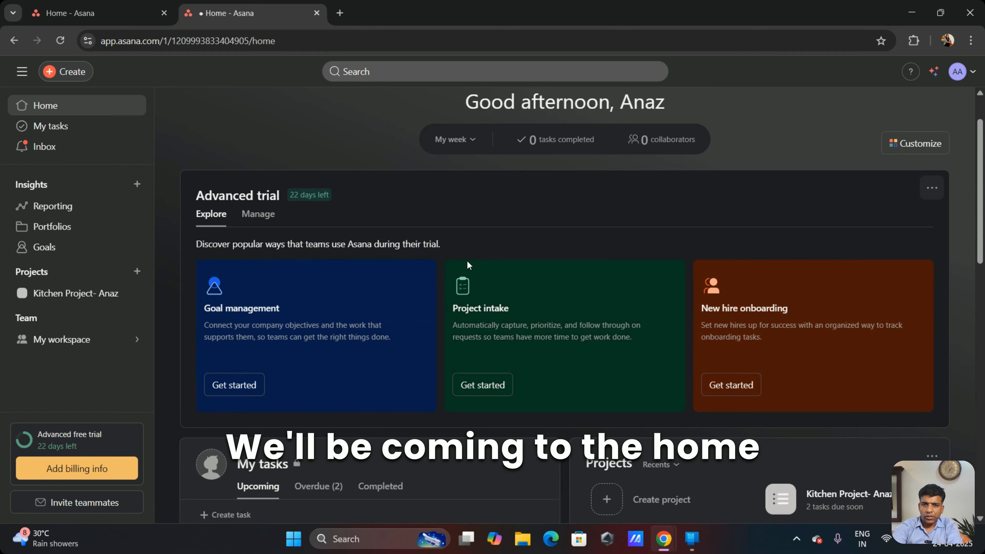
{"action": "scroll", "coordinate": [466, 262], "scroll_direction": "up", "scroll_amount": 3}
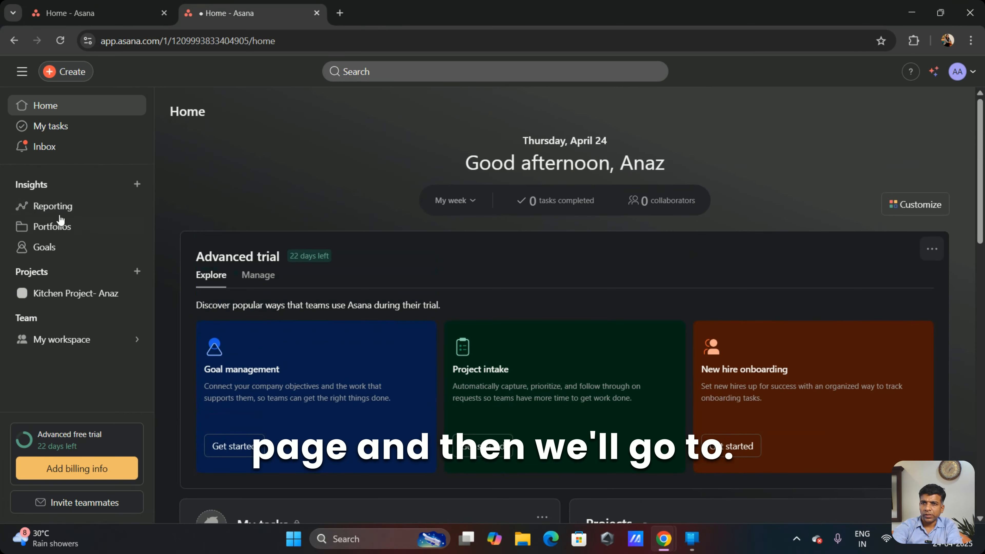
Step: Start a blank project in the My workspace team, named Team Calander, with its privacy set to My workspace
{"action": "left_click", "coordinate": [82, 342]}
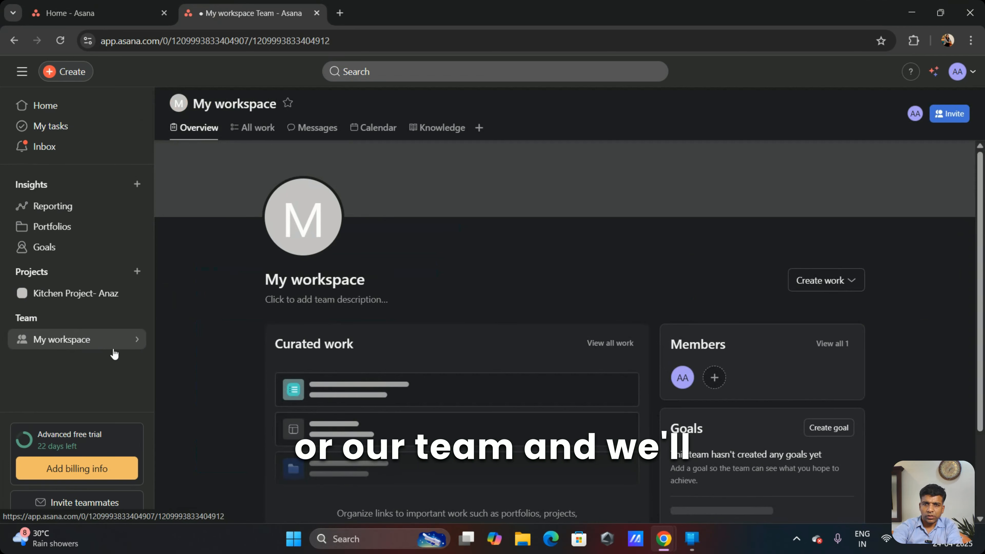
{"action": "left_click", "coordinate": [843, 280]}
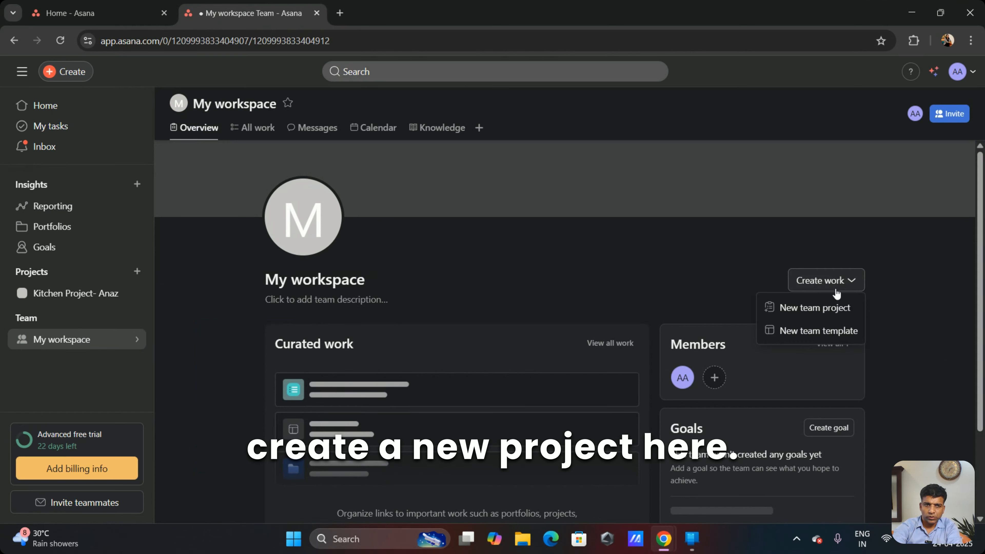
{"action": "left_click", "coordinate": [809, 309]}
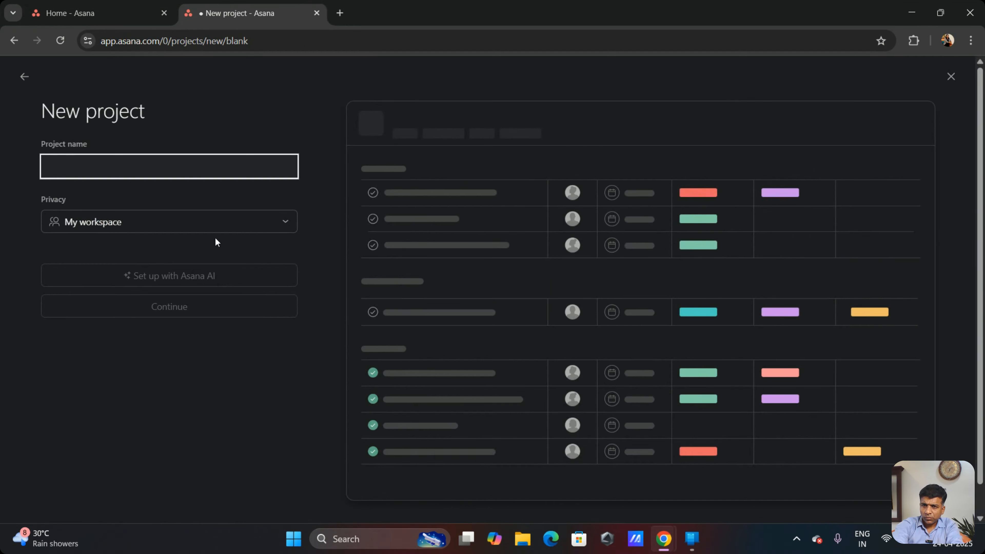
{"action": "type", "text": "Team"}
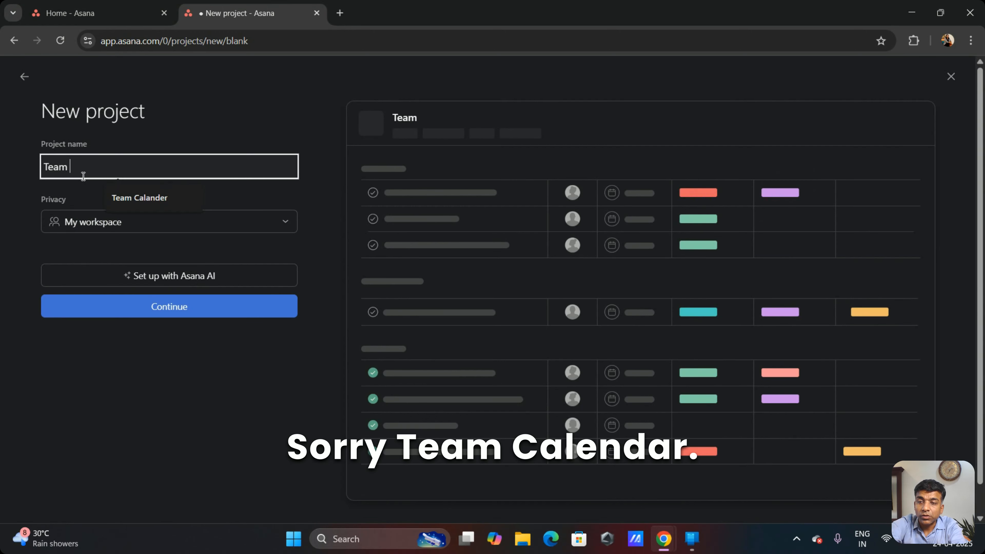
{"action": "type", "text": " Calander"}
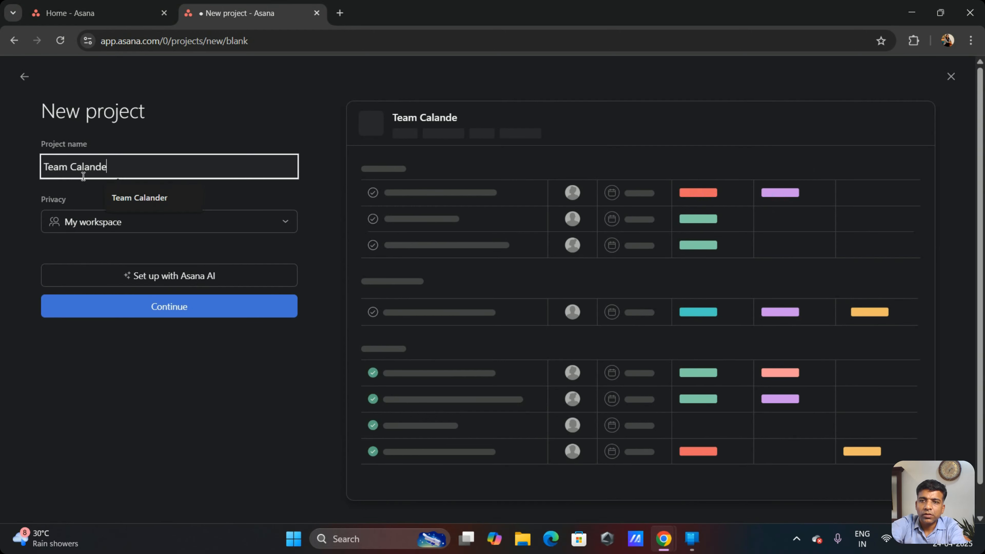
{"action": "left_click", "coordinate": [95, 227]}
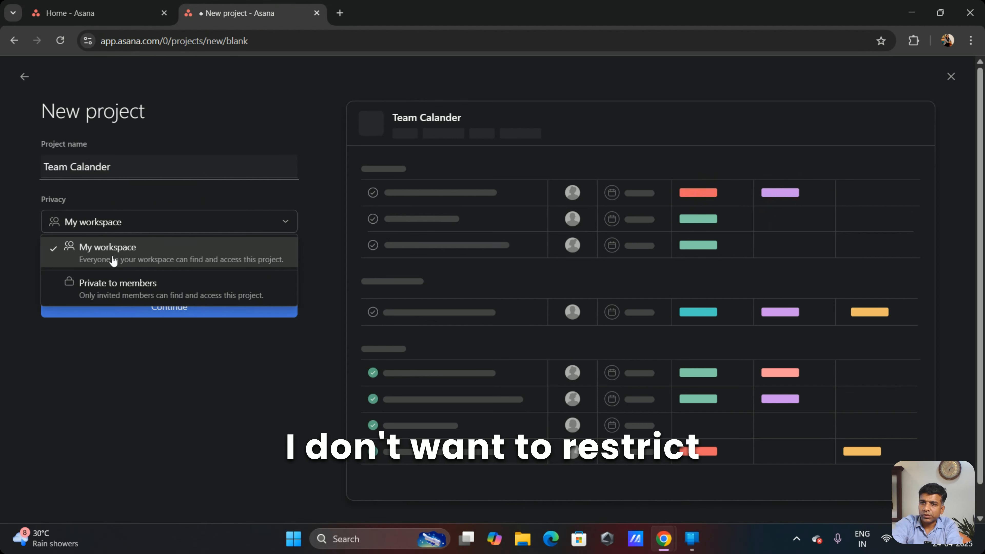
{"action": "left_click", "coordinate": [111, 258]}
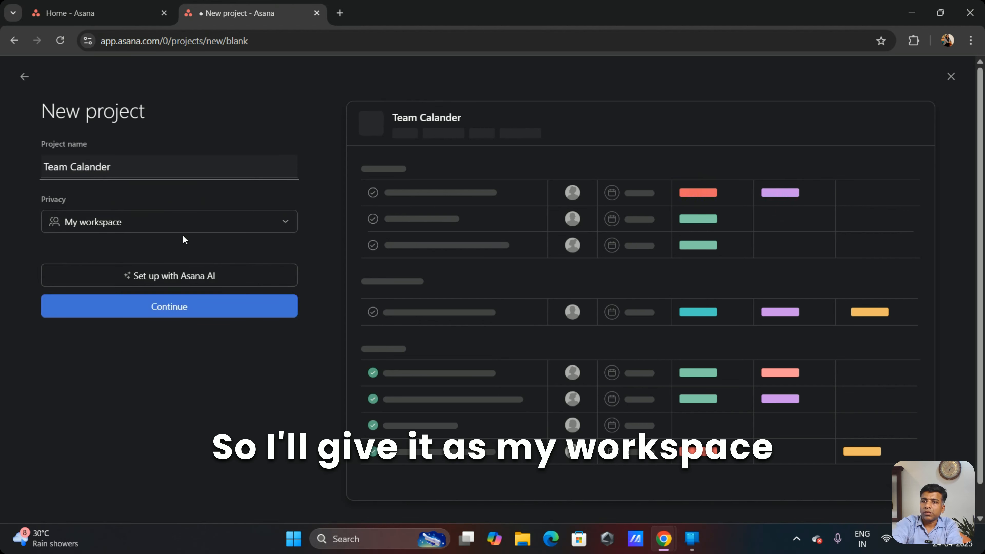
{"action": "left_click", "coordinate": [174, 310]}
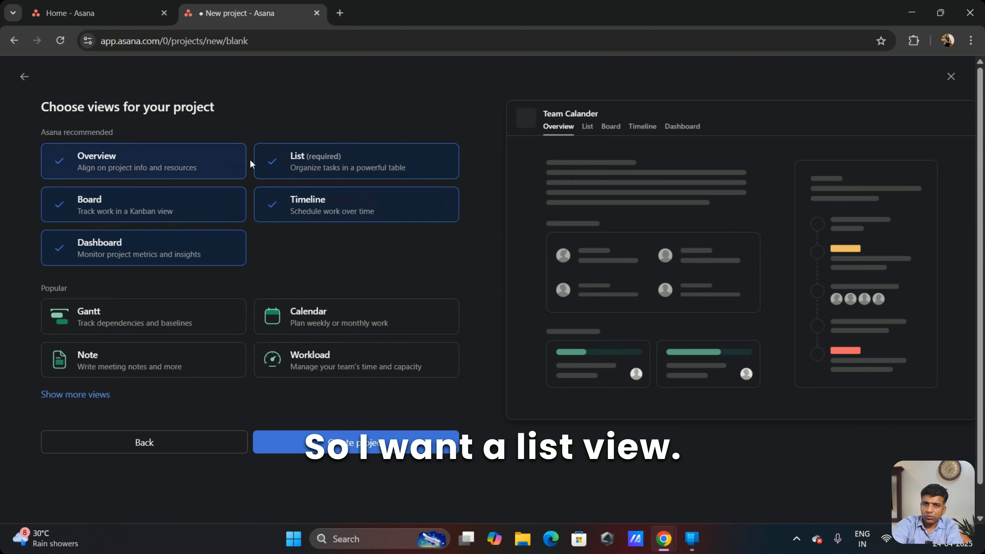
Step: Remove the Timeline and Dashboard views, add the Calendar view, and create the project
{"action": "left_click", "coordinate": [286, 206]}
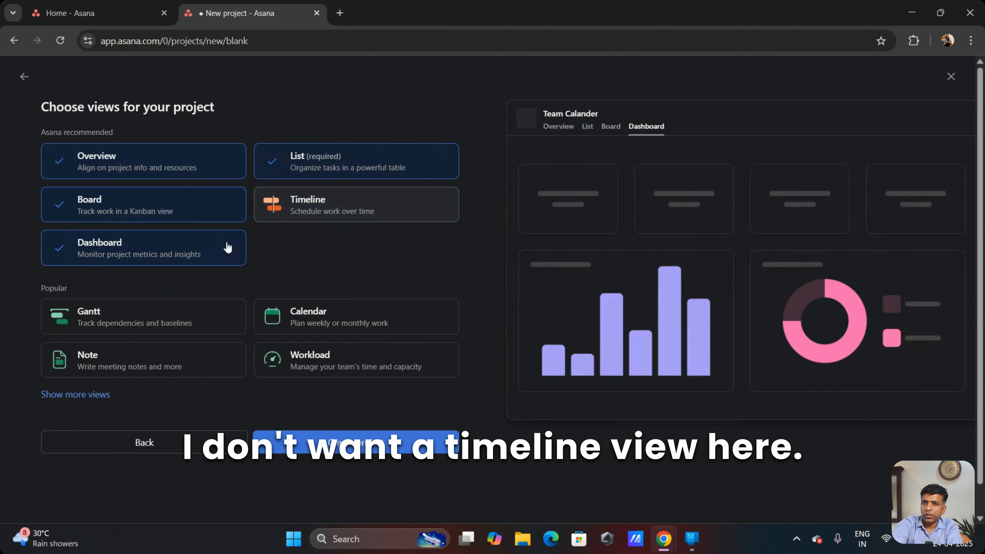
{"action": "left_click", "coordinate": [106, 247]}
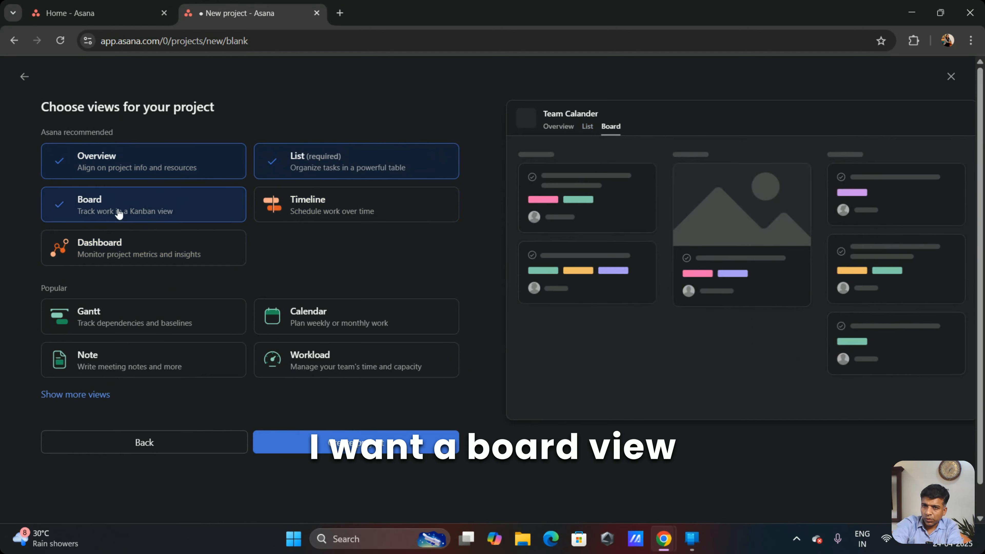
{"action": "left_click", "coordinate": [327, 323]}
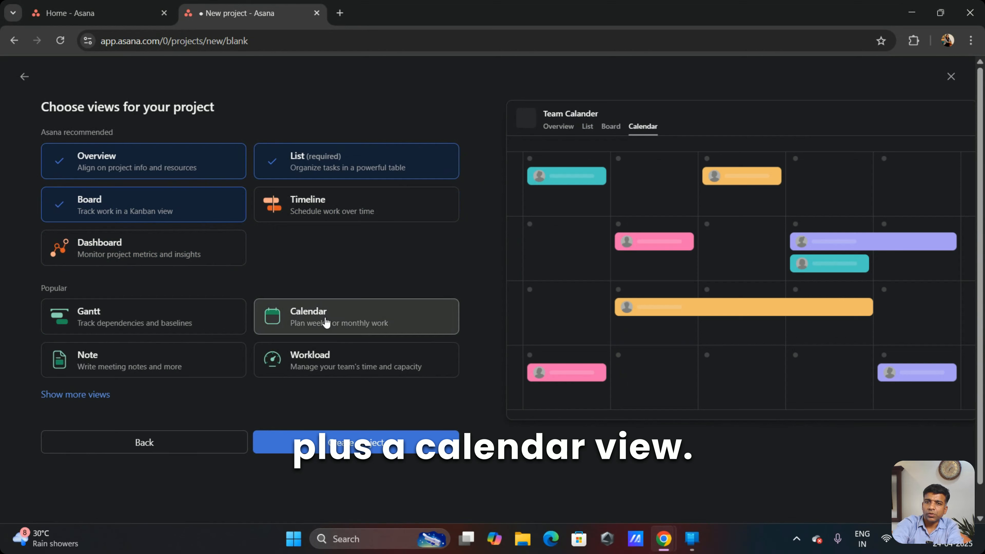
{"action": "left_click", "coordinate": [345, 450]}
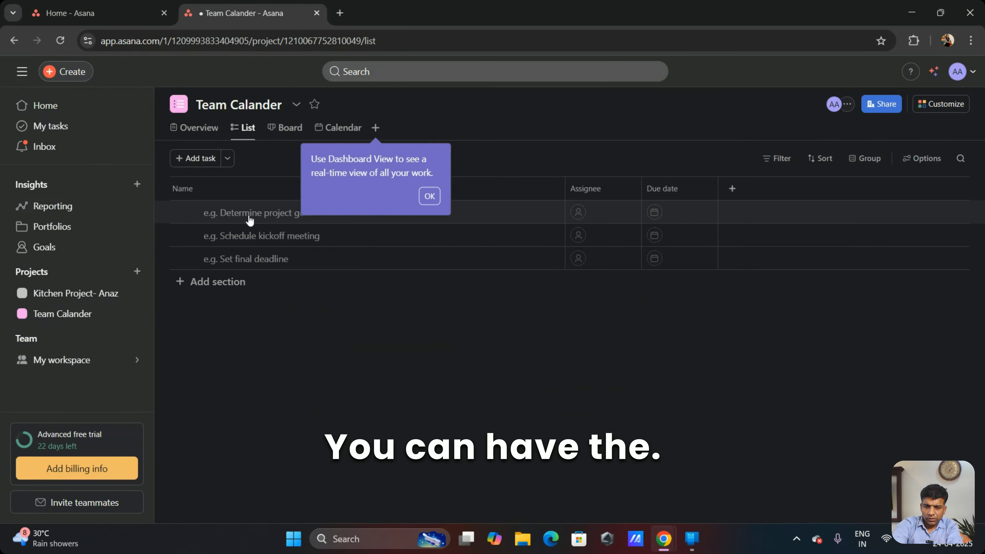
{"action": "left_click", "coordinate": [250, 216]}
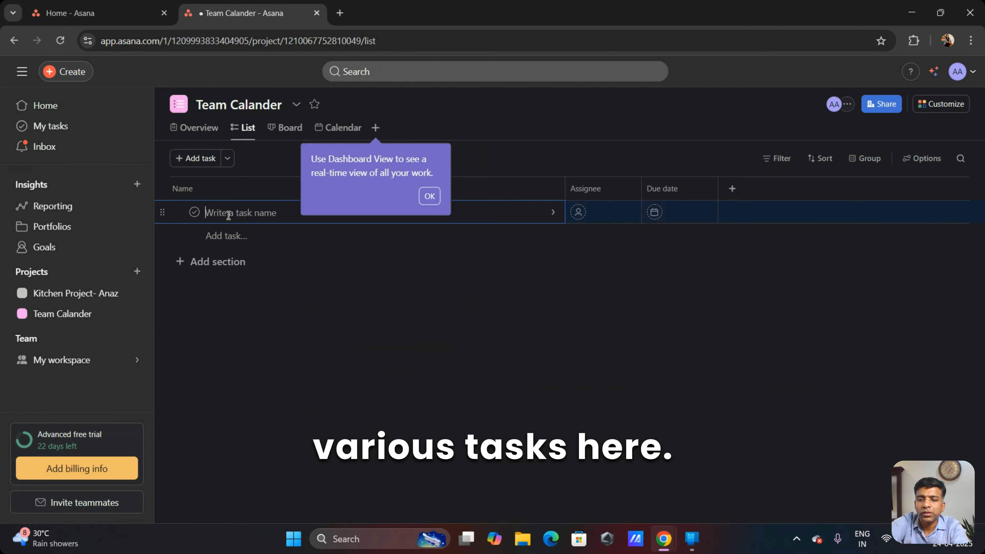
{"action": "type", "text": ":E"}
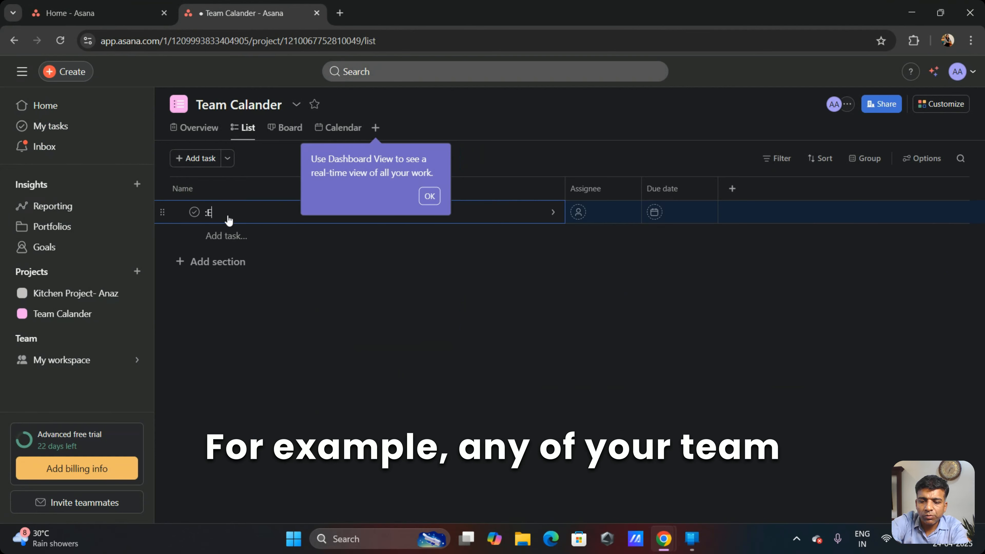
{"action": "key", "text": "BackSpace"}
{"action": "key", "text": "BackSpace"}
{"action": "key", "text": "BackSpace"}
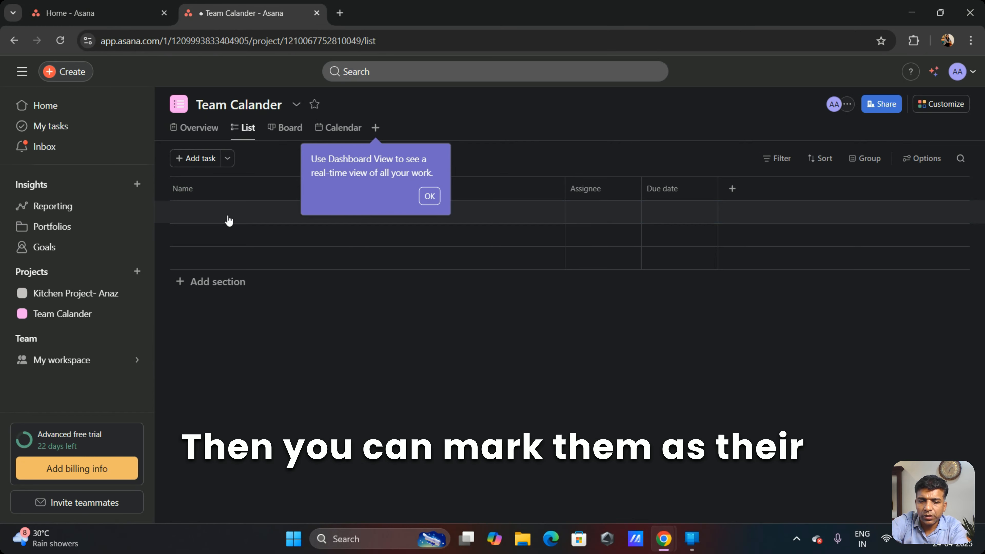
Step: Add a task named Leave in the Team Calander list and assign it to the workspace member
{"action": "left_click", "coordinate": [229, 220]}
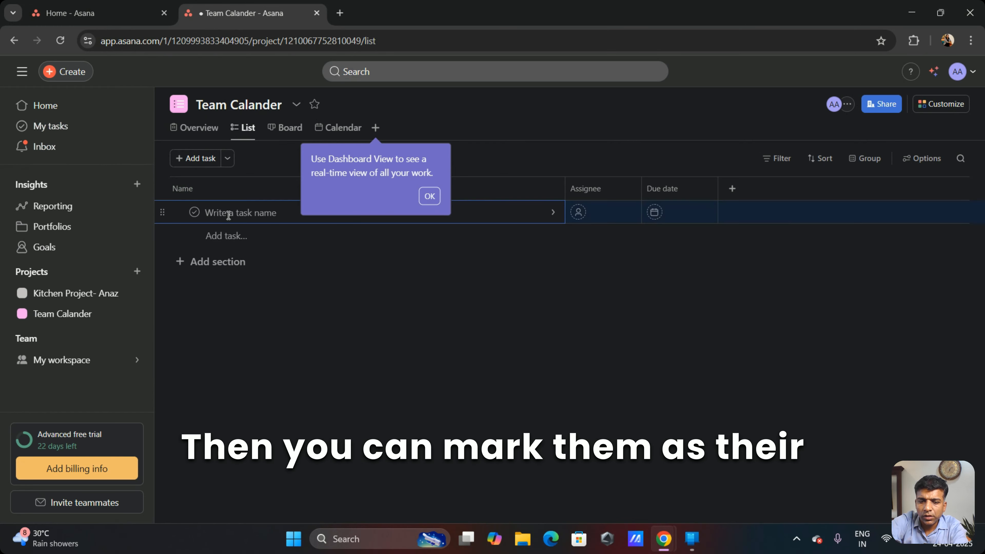
{"action": "type", "text": "Leave"}
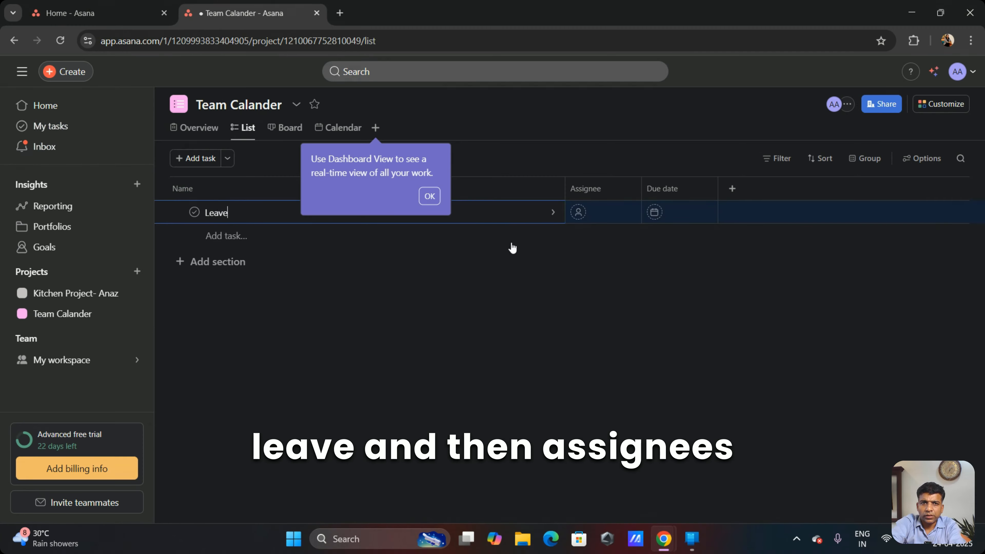
{"action": "left_click", "coordinate": [620, 214]}
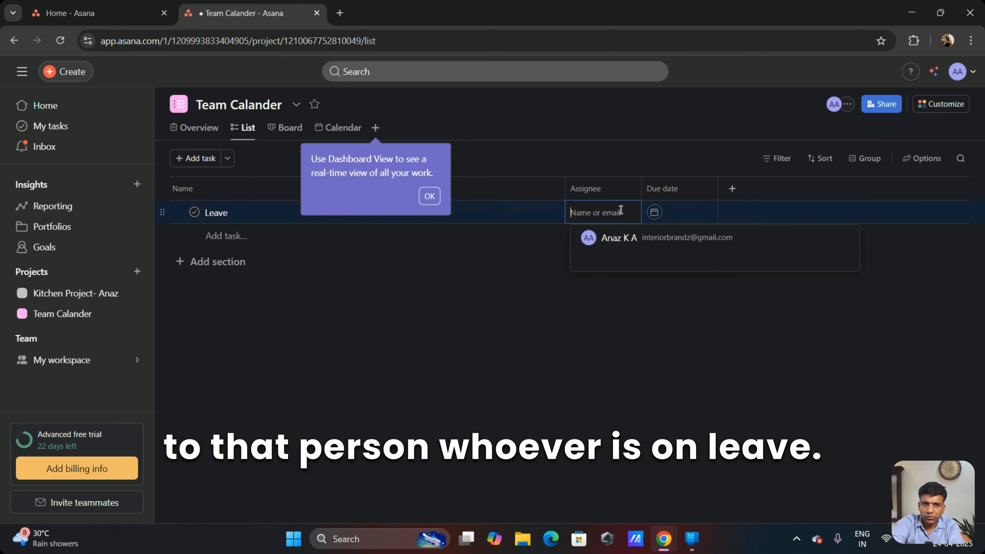
{"action": "left_click", "coordinate": [630, 246]}
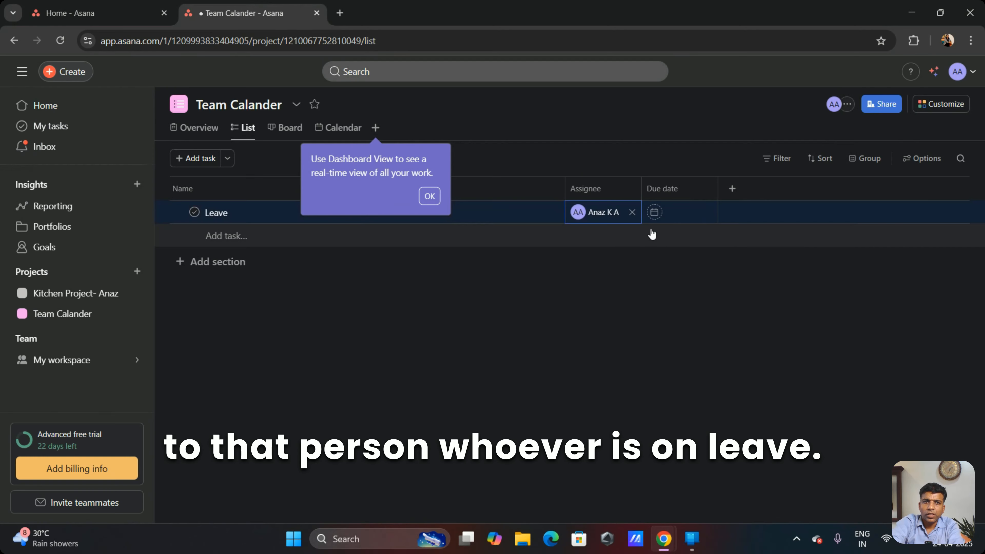
Step: Set the Leave task's due date to Saturday, April 26, 2025
{"action": "left_click", "coordinate": [689, 216]}
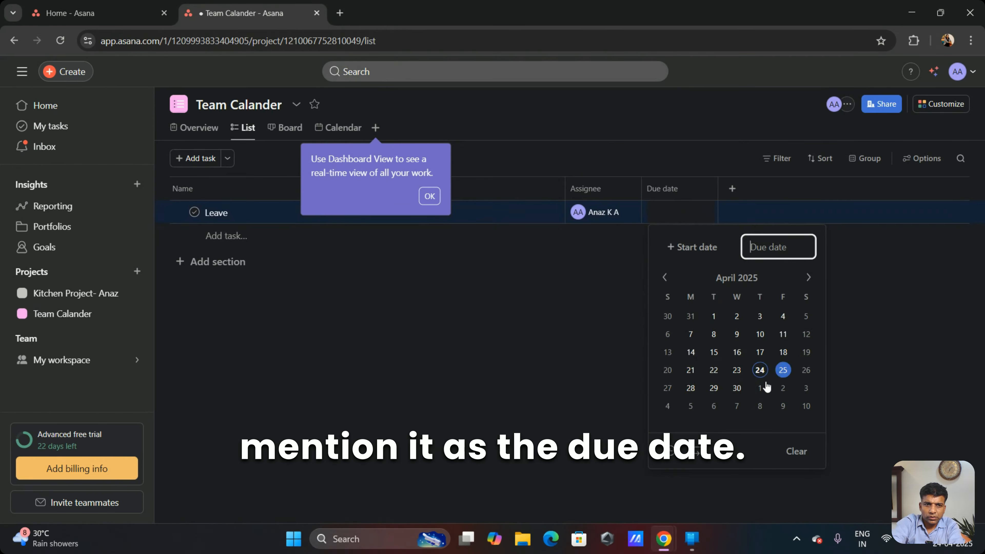
{"action": "left_click", "coordinate": [806, 371]}
{"action": "left_click", "coordinate": [560, 321]}
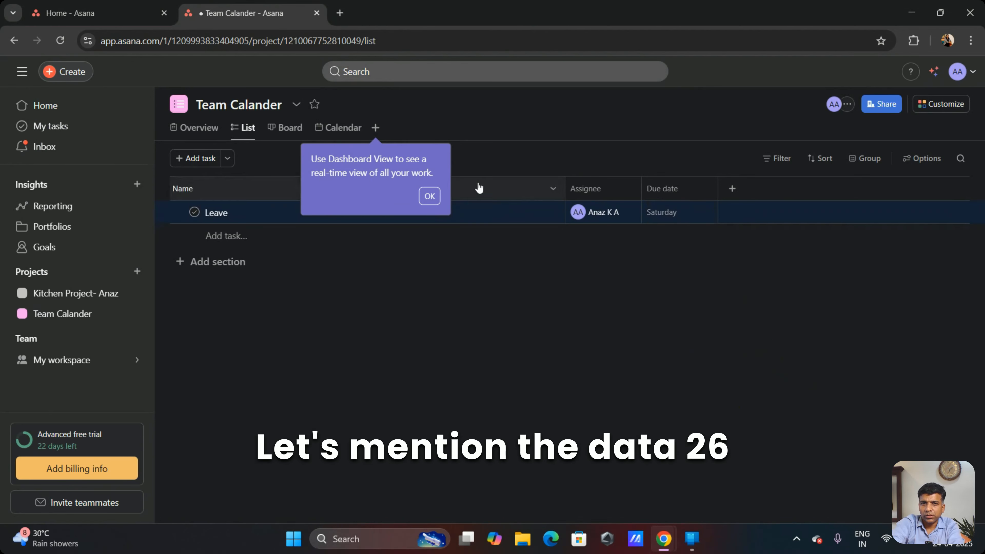
Step: Open the details of the FSM\ task in the Kitchen Project list
{"action": "left_click", "coordinate": [429, 196]}
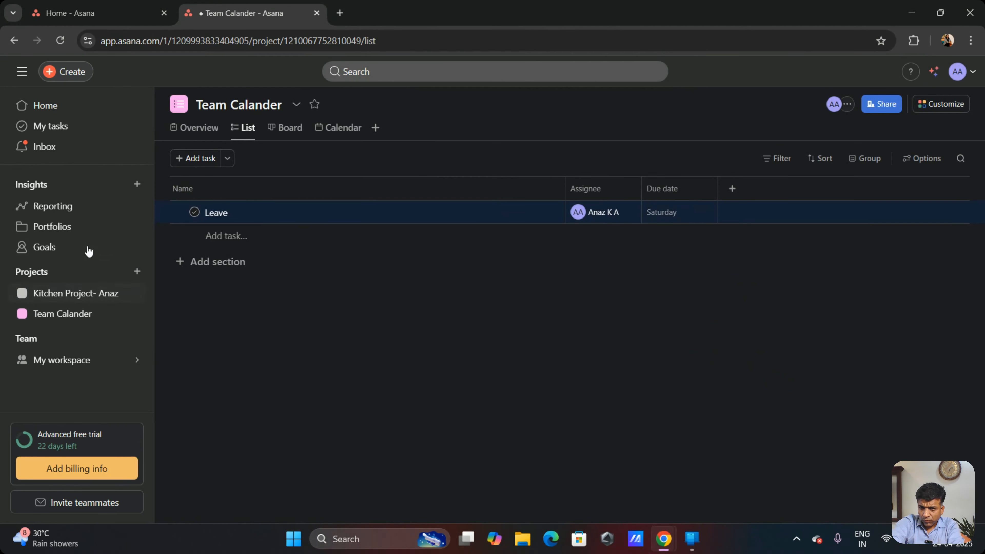
{"action": "left_click", "coordinate": [70, 293]}
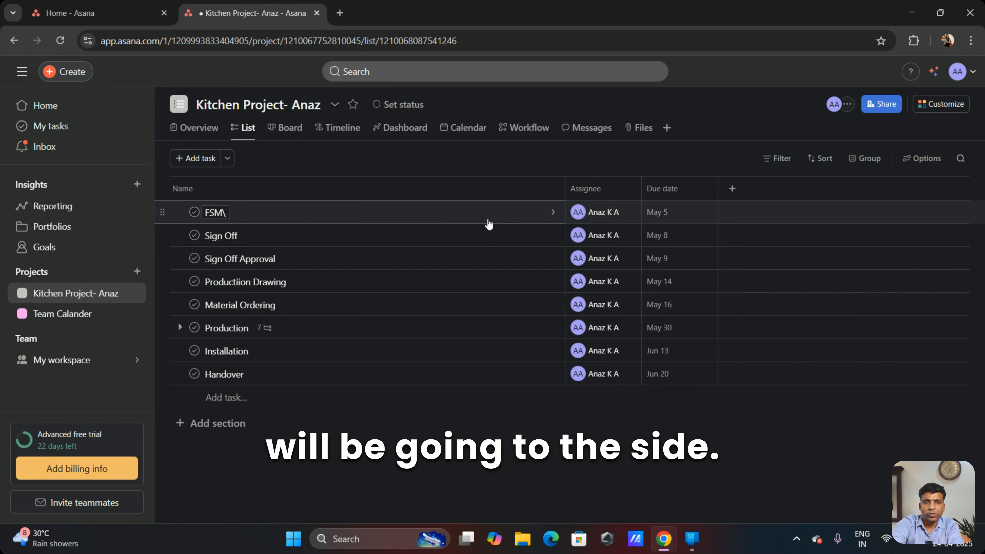
{"action": "left_click", "coordinate": [553, 214]}
{"action": "left_click", "coordinate": [553, 214]}
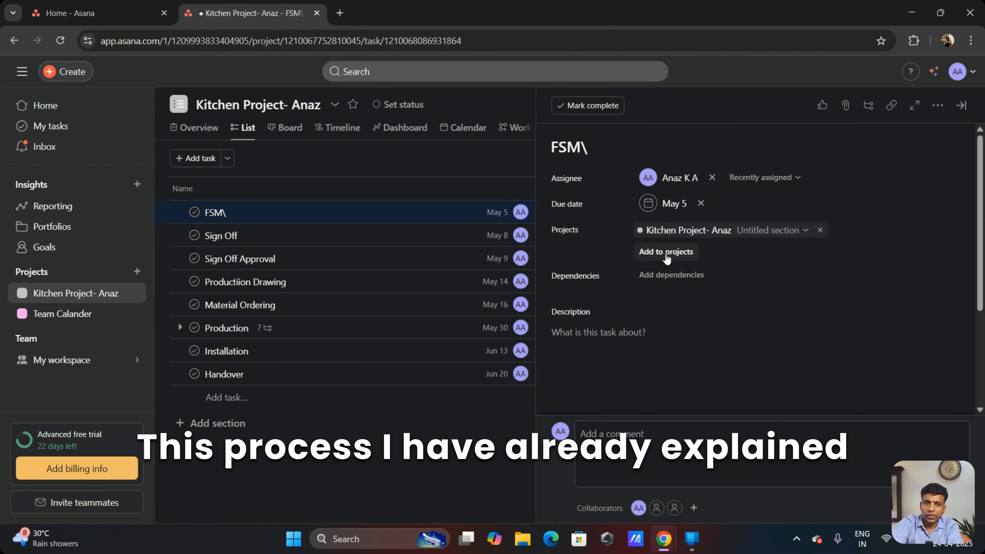
Step: Add the FSM\ task to the Team Calander project as well, keeping it in the untitled section, and close its details
{"action": "left_click", "coordinate": [659, 253]}
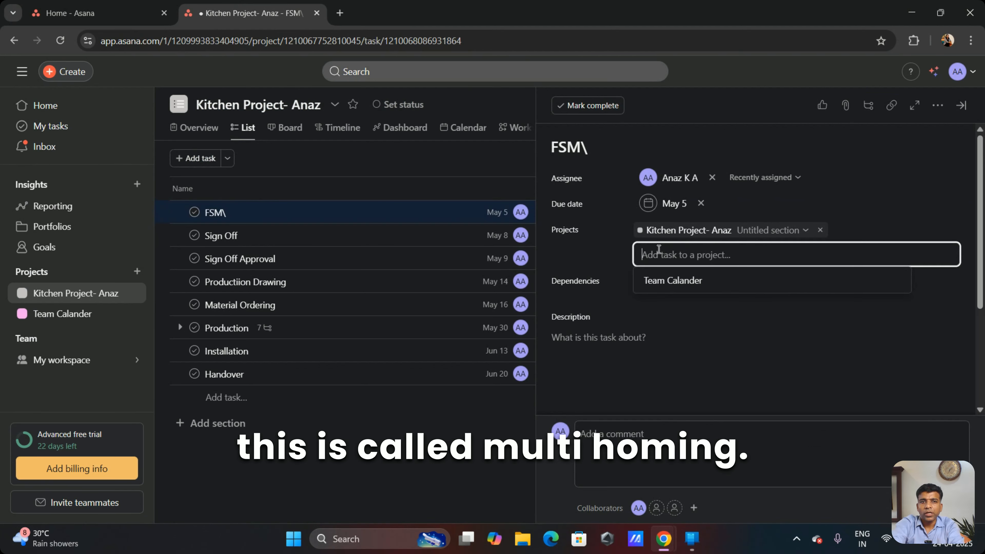
{"action": "type", "text": "Yea"}
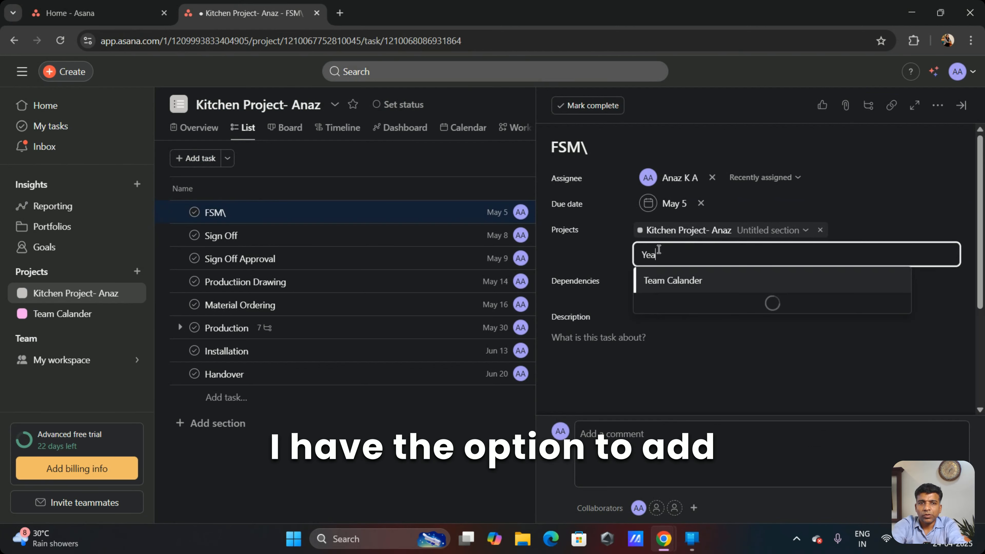
{"action": "key", "text": "BackSpace"}
{"action": "key", "text": "BackSpace"}
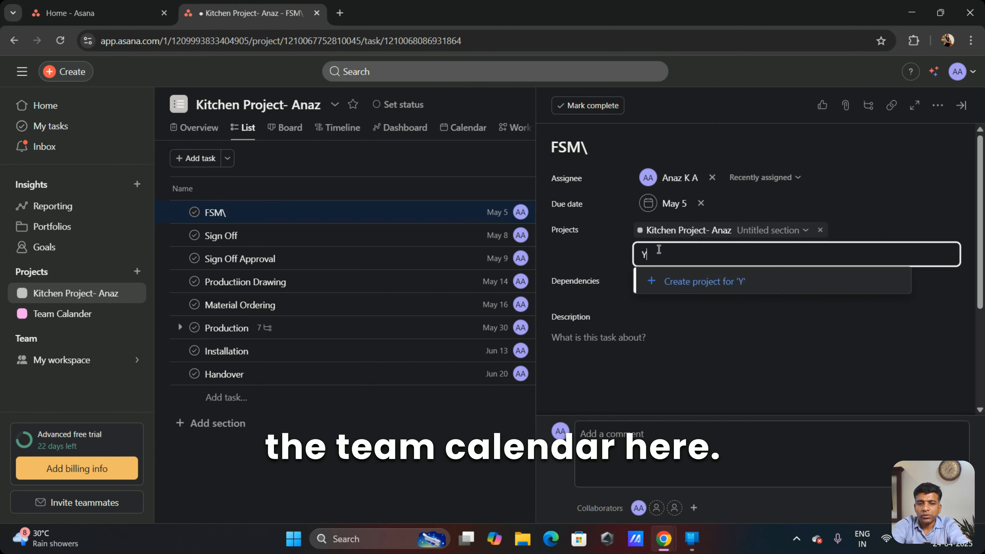
{"action": "key", "text": "BackSpace"}
{"action": "type", "text": "Tea"}
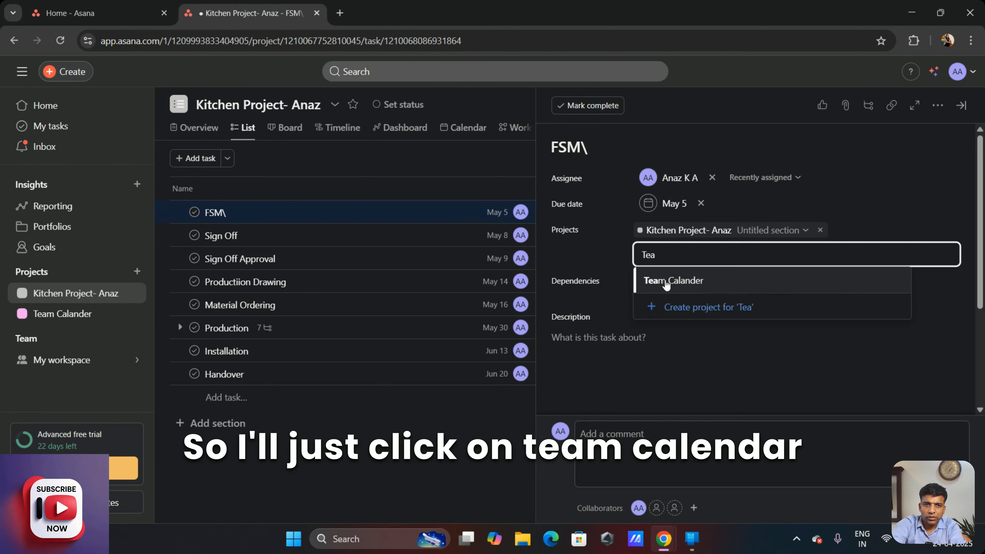
{"action": "left_click", "coordinate": [667, 286]}
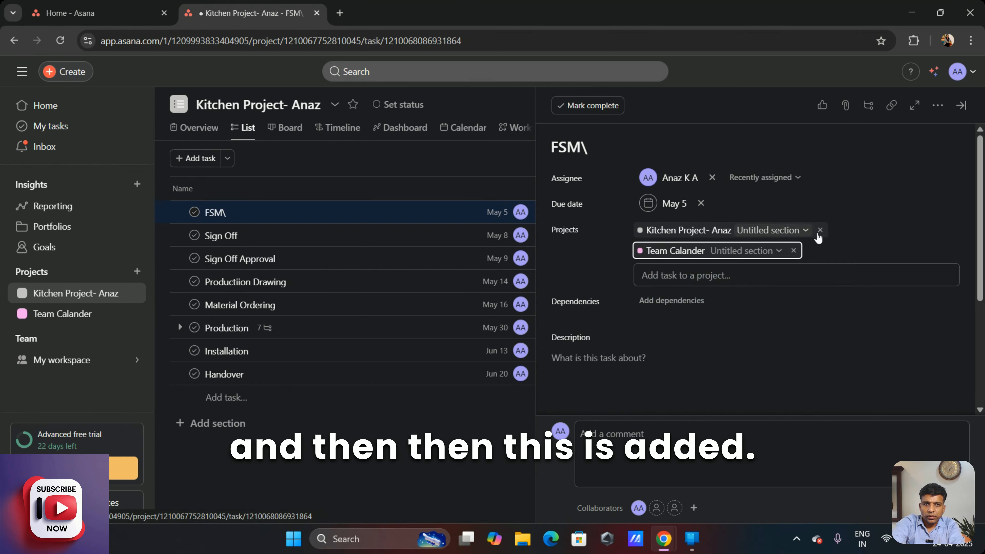
{"action": "left_click", "coordinate": [774, 250]}
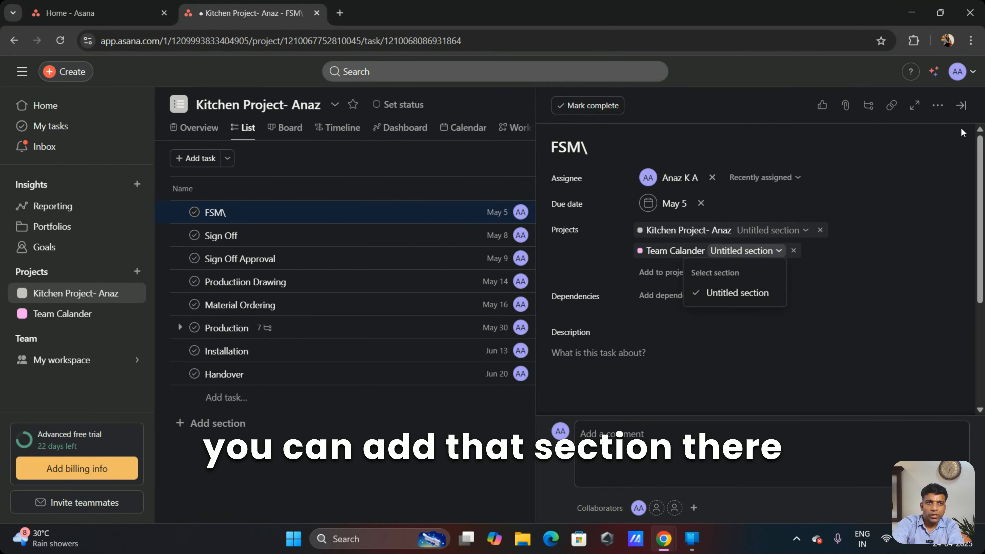
{"action": "left_click", "coordinate": [961, 105]}
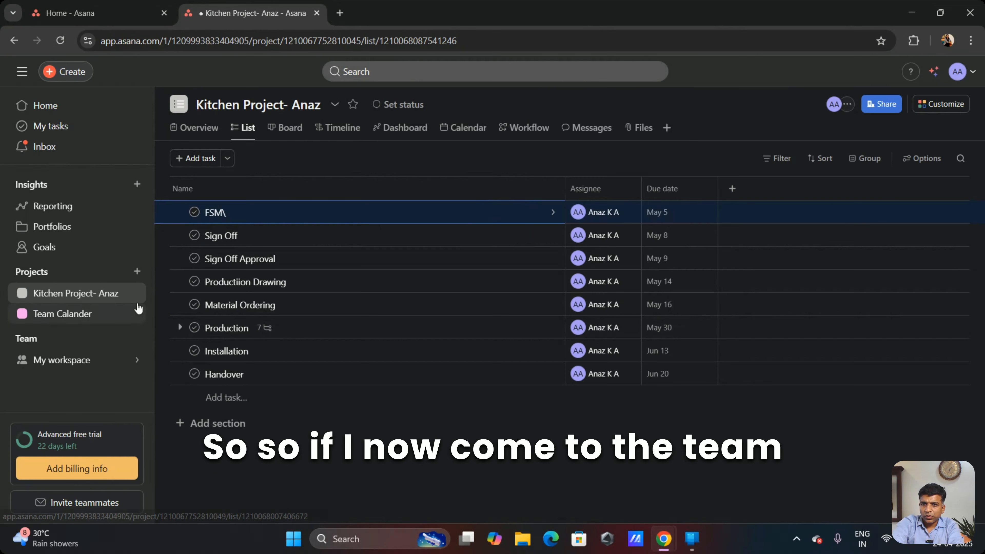
Step: Check the Team Calander project's calendar for the week of May 5, 2025, and return to its list view
{"action": "left_click", "coordinate": [64, 314]}
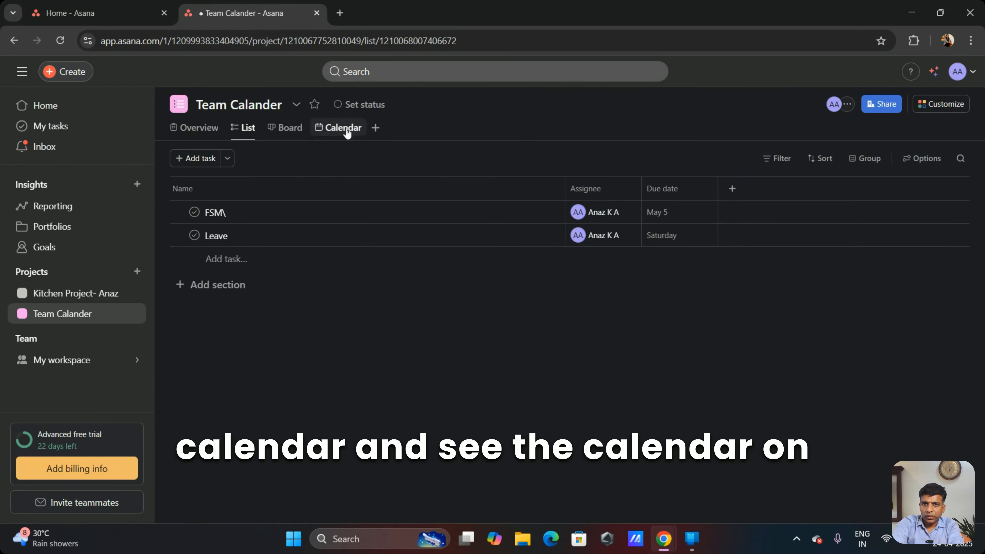
{"action": "left_click", "coordinate": [345, 129]}
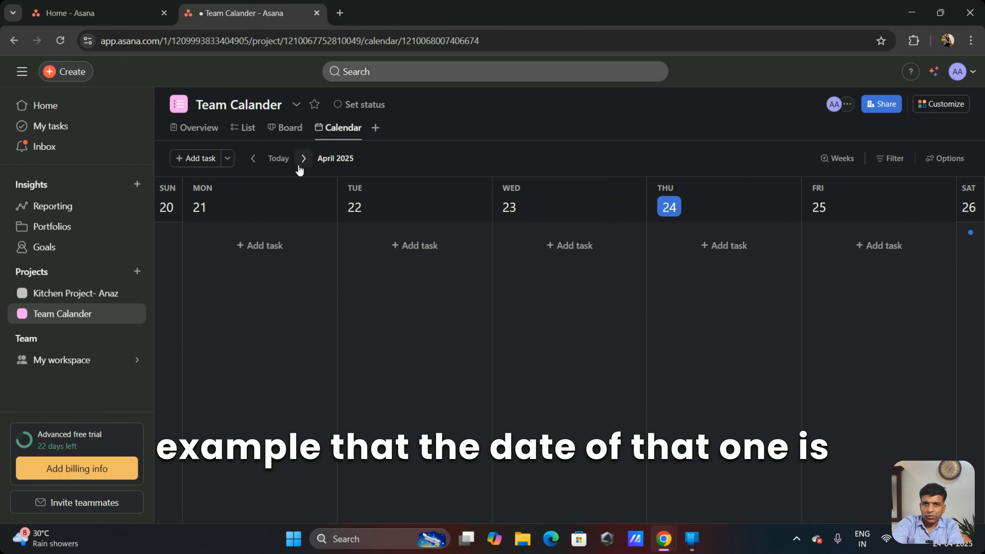
{"action": "left_click", "coordinate": [304, 159]}
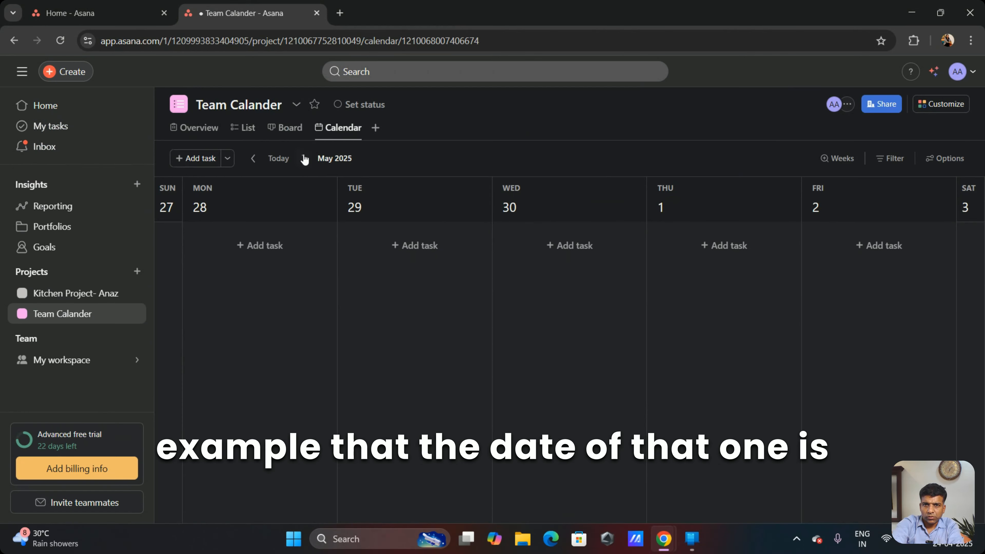
{"action": "left_click", "coordinate": [305, 159]}
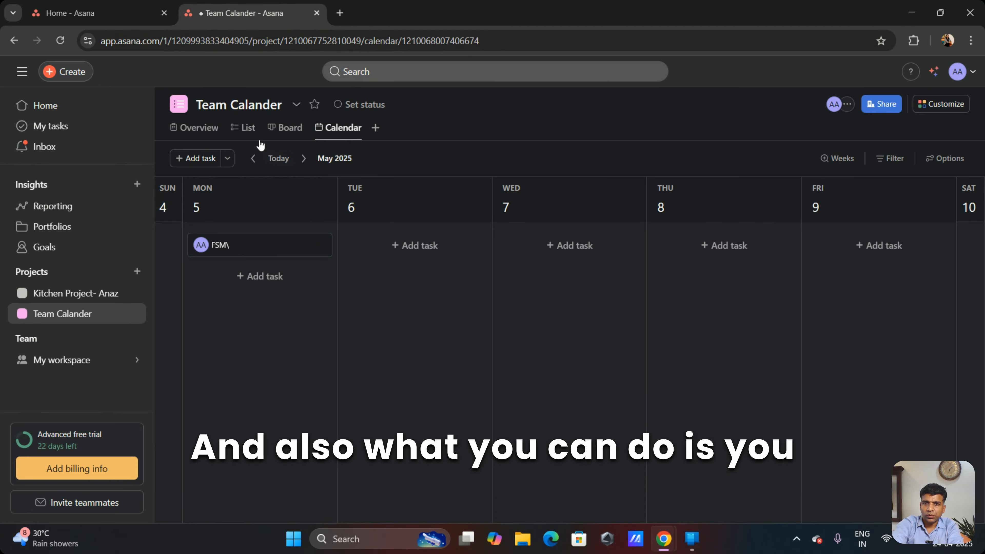
{"action": "left_click", "coordinate": [243, 130]}
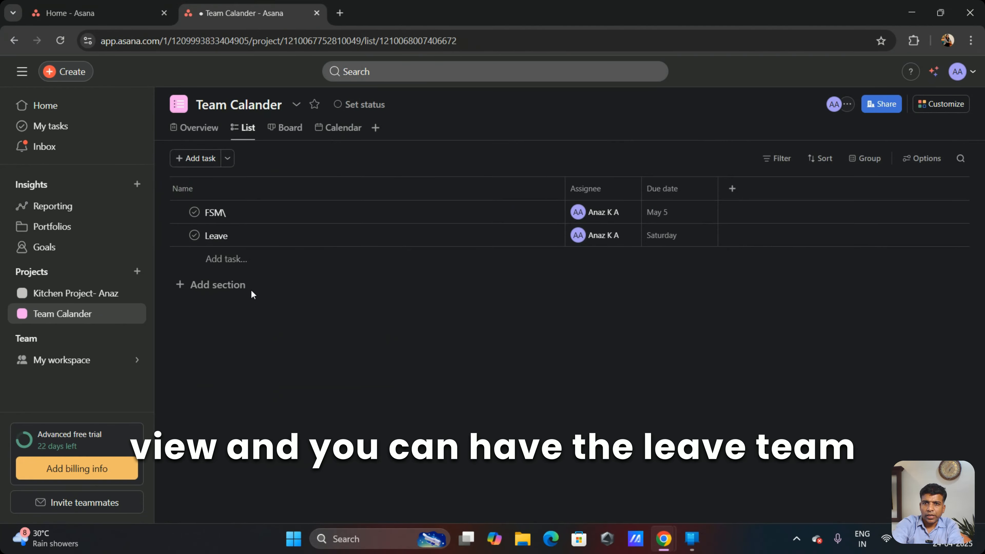
{"action": "left_click", "coordinate": [223, 286]}
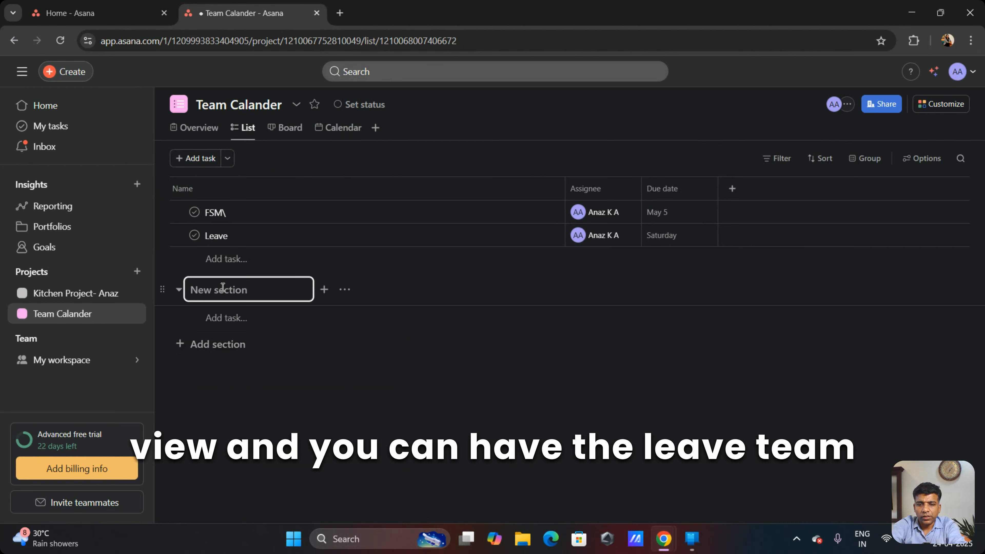
{"action": "type", "text": ":e"}
{"action": "key", "text": "BackSpace"}
{"action": "key", "text": "BackSpace"}
{"action": "key", "text": "BackSpace"}
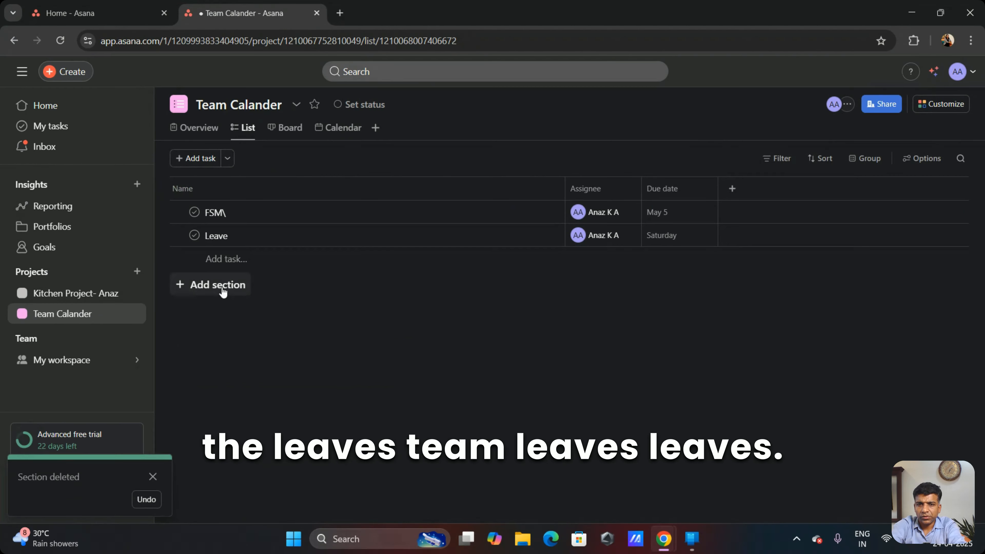
Step: Add a section named Leave below the existing tasks in the Team Calander list
{"action": "left_click", "coordinate": [223, 289]}
{"action": "type", "text": ":e"}
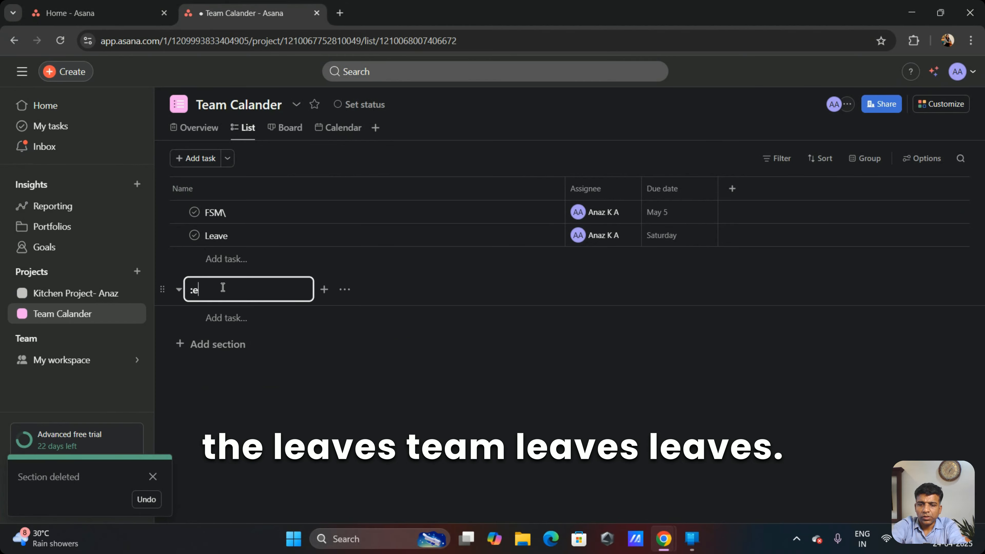
{"action": "key", "text": "BackSpace"}
{"action": "key", "text": "BackSpace"}
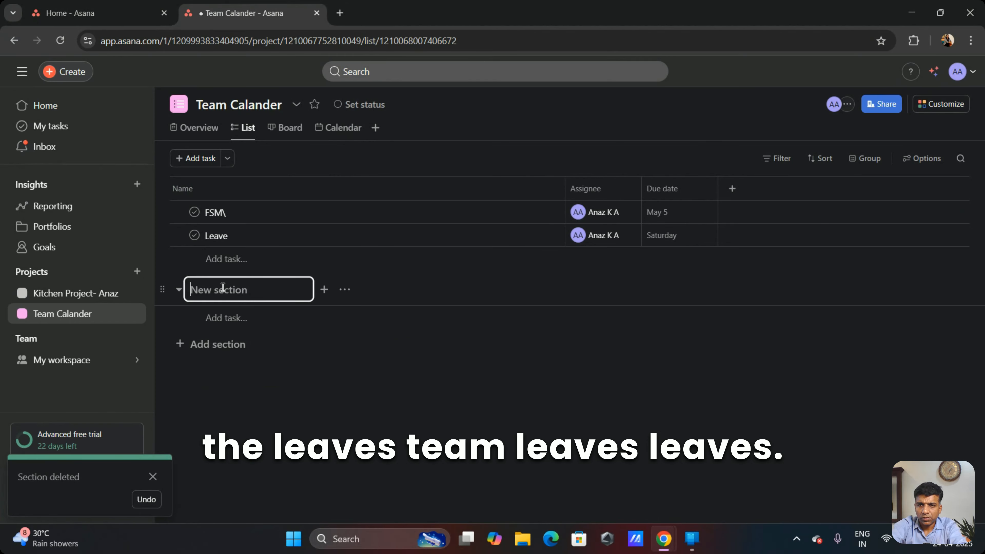
{"action": "type", "text": ":eav"}
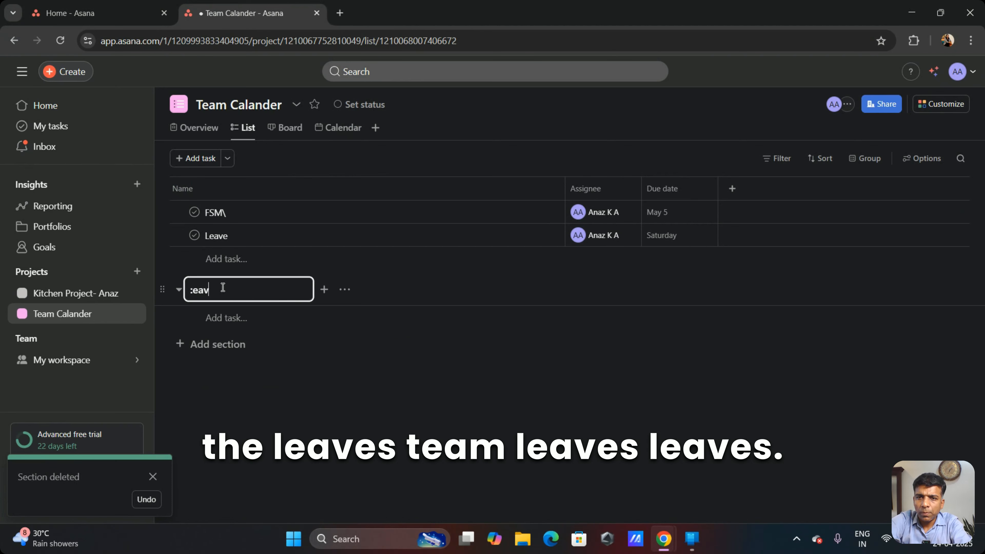
{"action": "key", "text": "BackSpace"}
{"action": "type", "text": "L"}
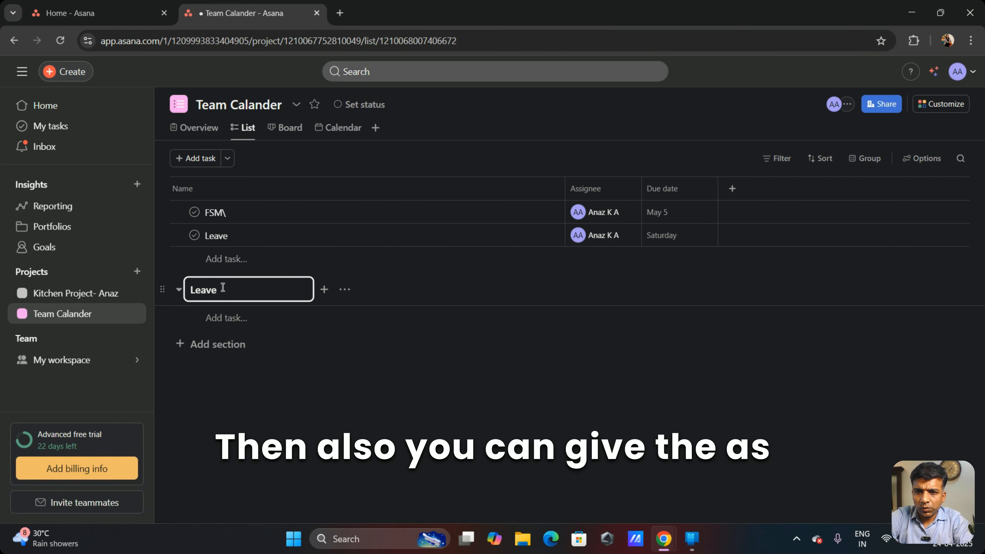
Step: Add two more sections below Leave, named Festival Holidays and Showroom Appoitments
{"action": "left_click", "coordinate": [207, 344]}
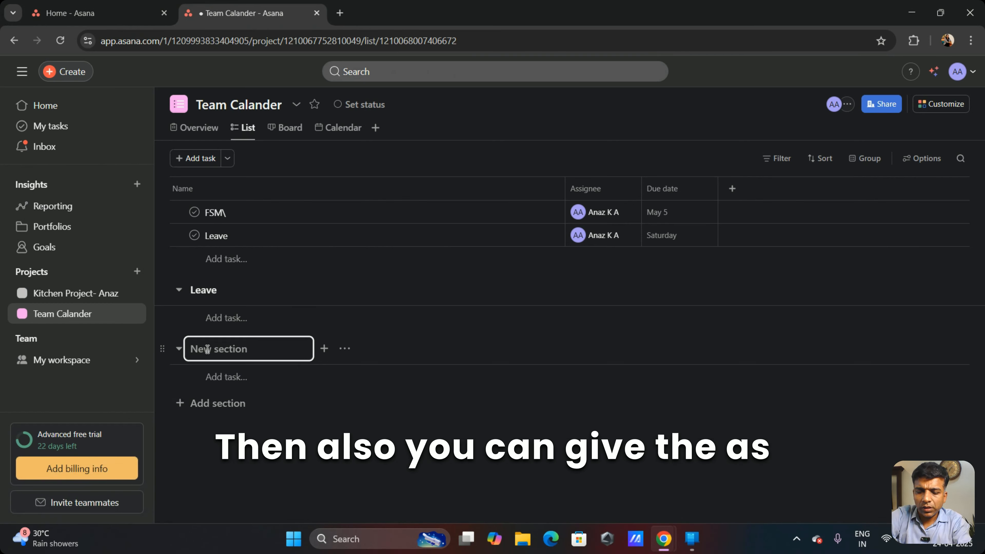
{"action": "type", "text": "Festival Holi"}
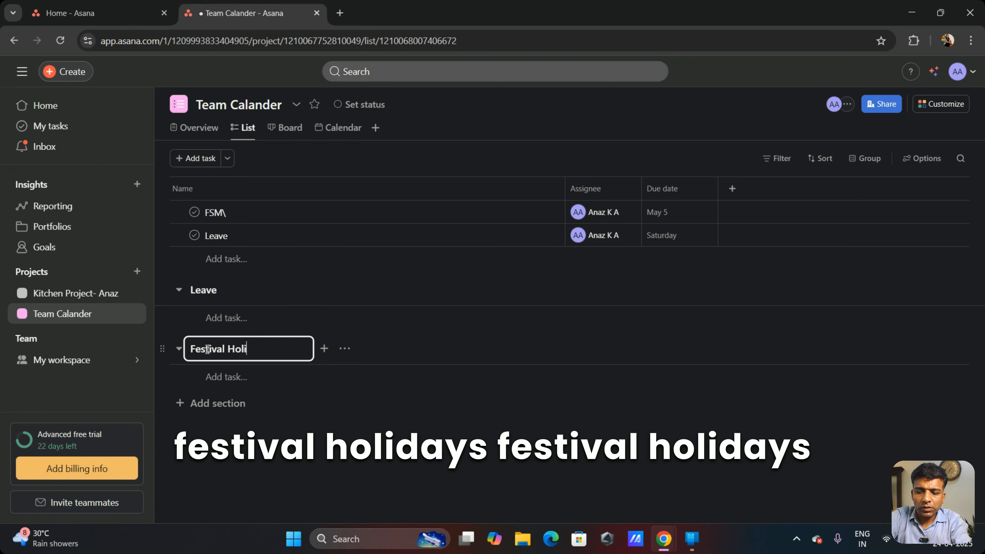
{"action": "type", "text": "days"}
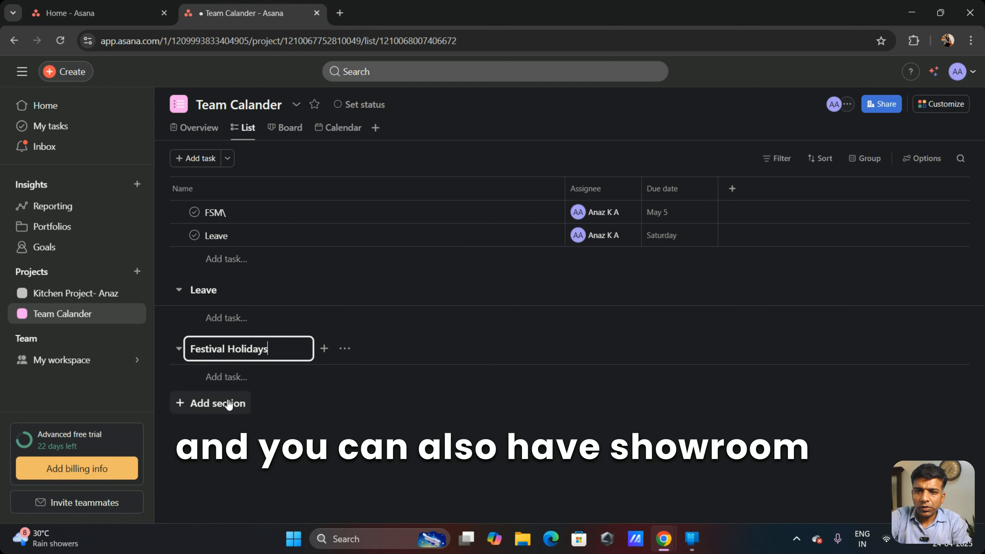
{"action": "left_click", "coordinate": [215, 402]}
{"action": "type", "text": "Showroom Ap"}
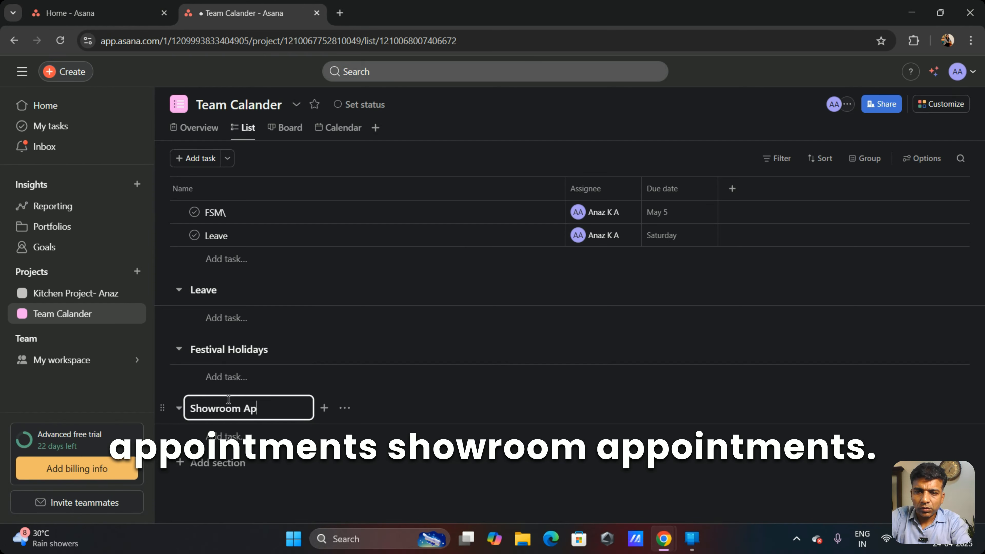
{"action": "type", "text": "poitments"}
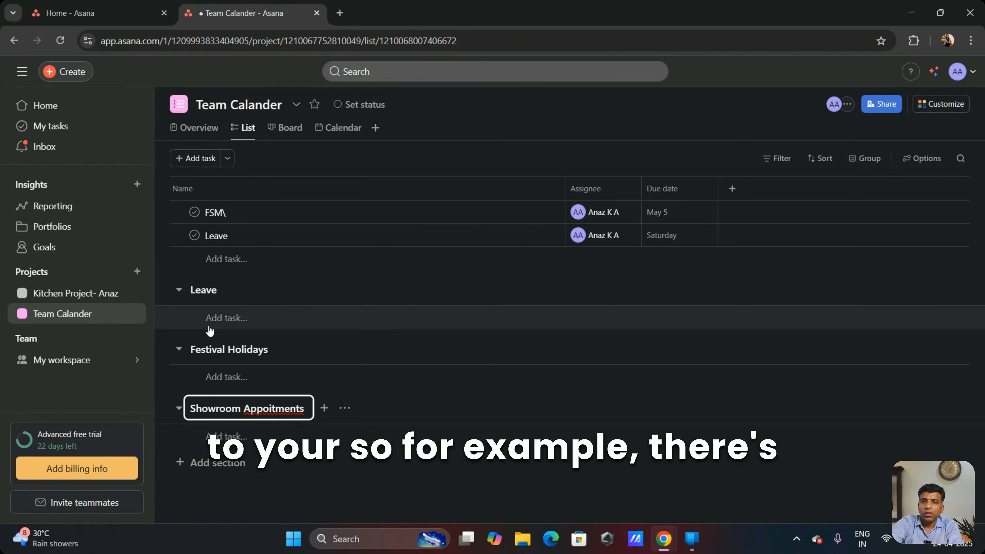
Step: Add a task named Independence Day in the Festival Holidays section
{"action": "left_click", "coordinate": [218, 378]}
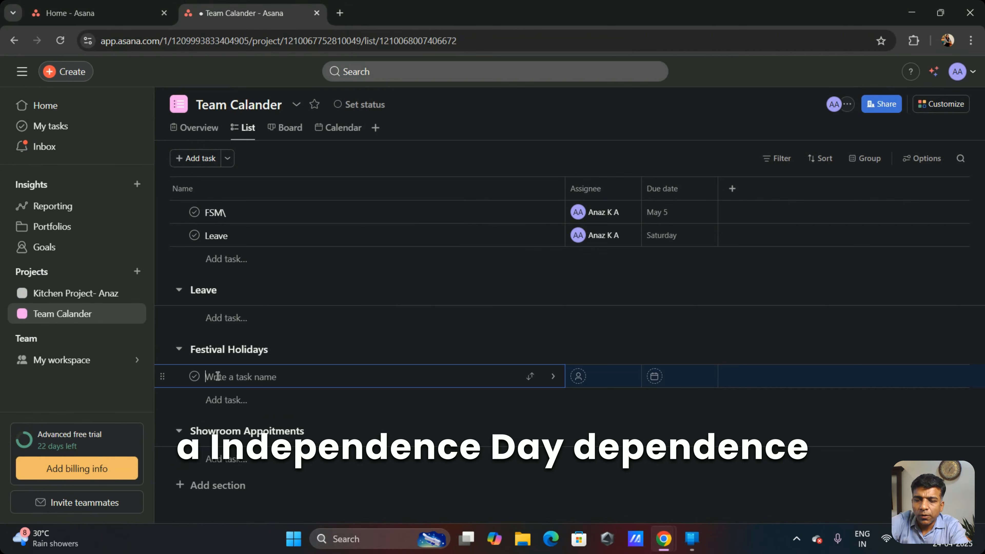
{"action": "type", "text": "Independence Dat"}
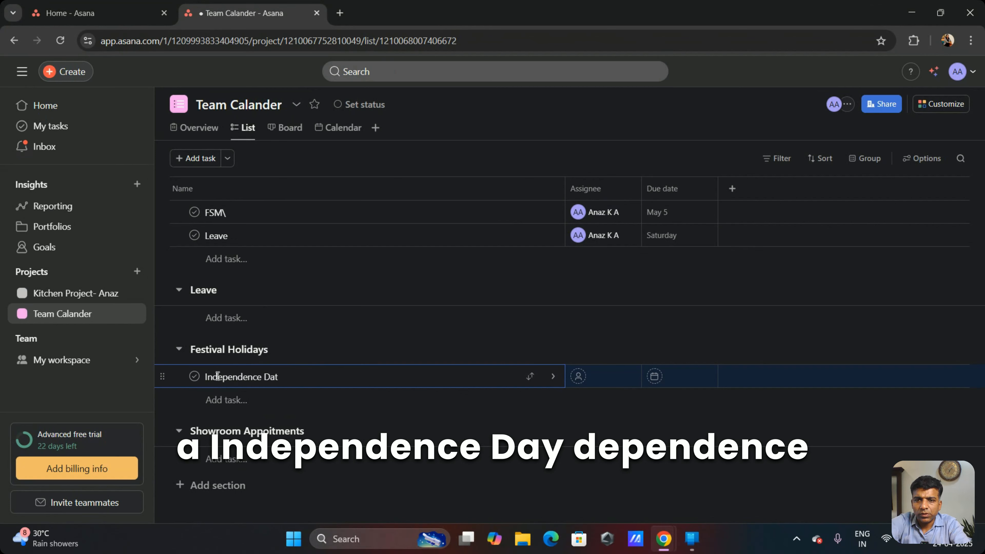
{"action": "key", "text": "BackSpace"}
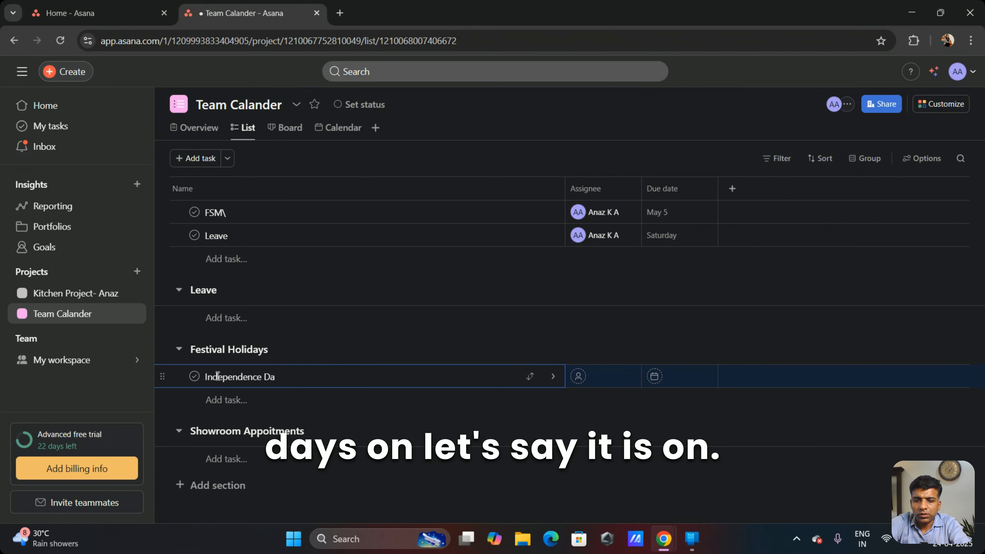
Step: Set the Independence Day task's due date to August 15, 2025, and make it repeat yearly
{"action": "left_click", "coordinate": [699, 378]}
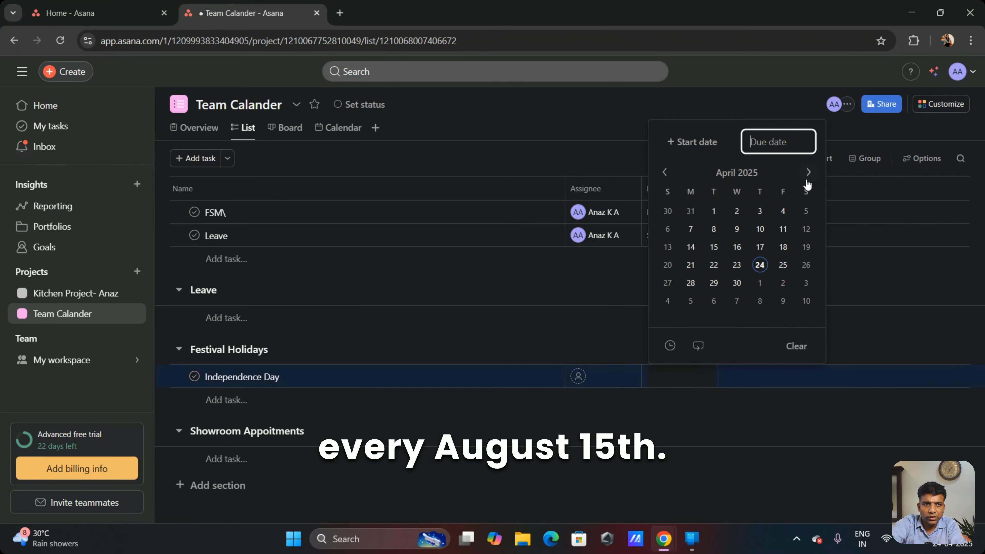
{"action": "left_click", "coordinate": [808, 171]}
{"action": "left_click", "coordinate": [808, 171]}
{"action": "left_click", "coordinate": [808, 172]}
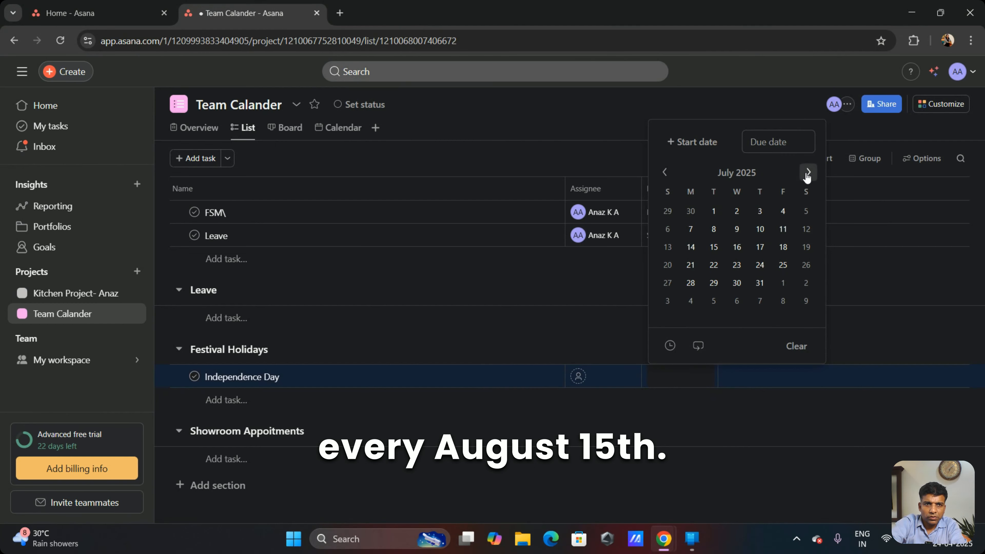
{"action": "left_click", "coordinate": [808, 171]}
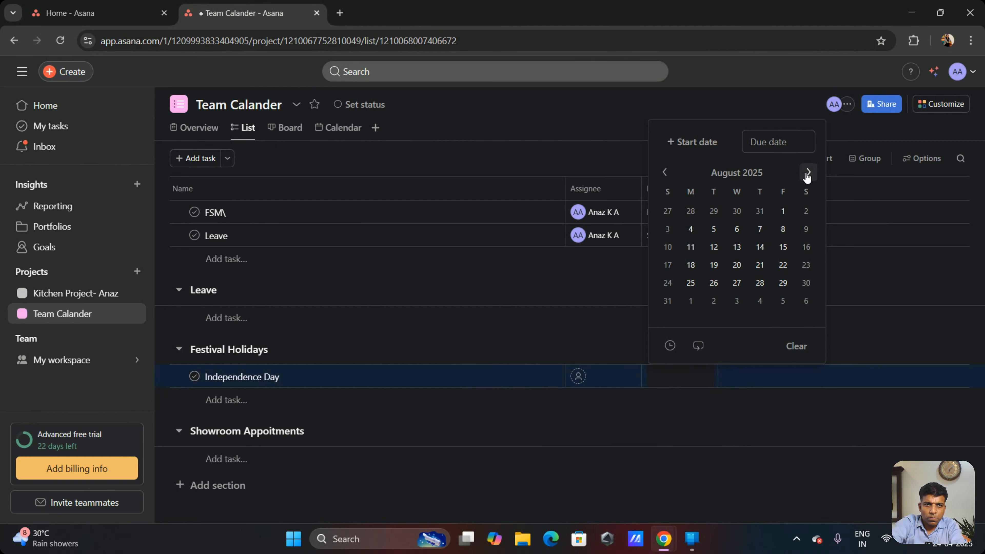
{"action": "left_click", "coordinate": [782, 250]}
{"action": "left_click", "coordinate": [698, 345]}
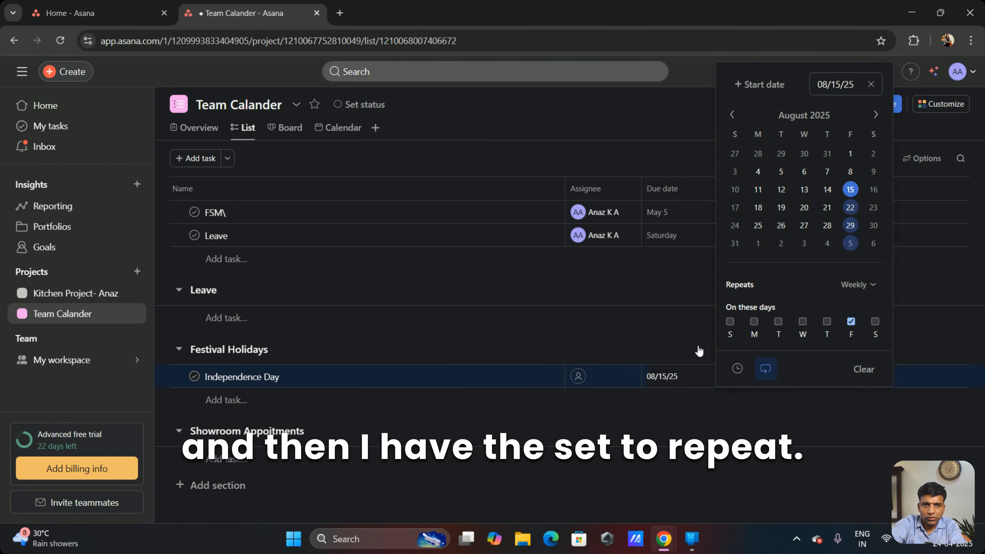
{"action": "left_click", "coordinate": [862, 286]}
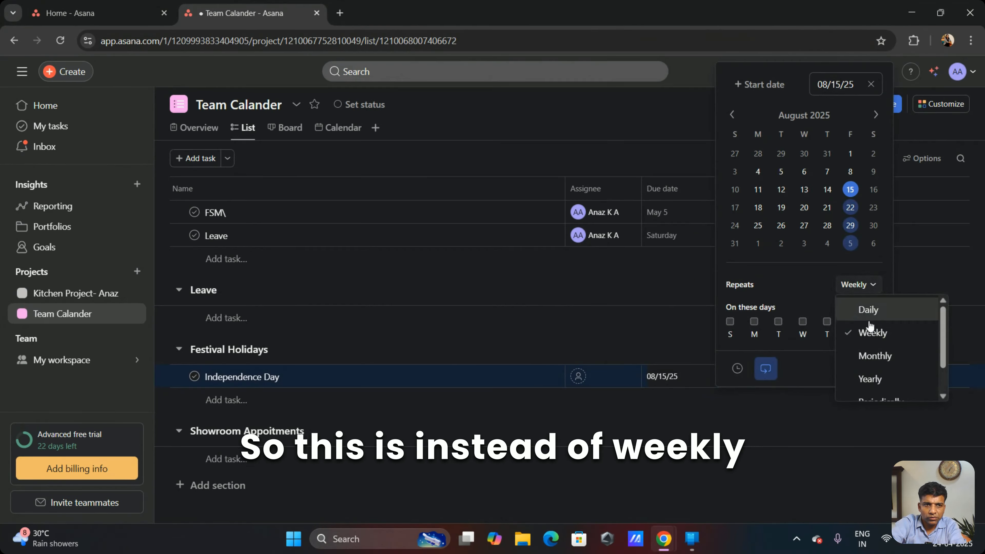
{"action": "left_click", "coordinate": [870, 380]}
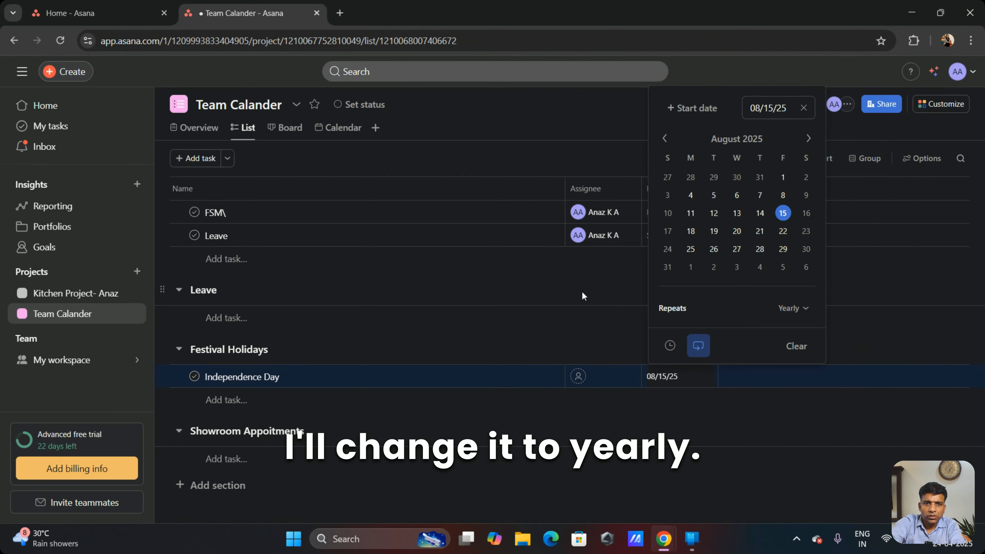
Step: Show the Team Calander project in calendar view by month and check Independence Day in August 2025
{"action": "left_click", "coordinate": [609, 430]}
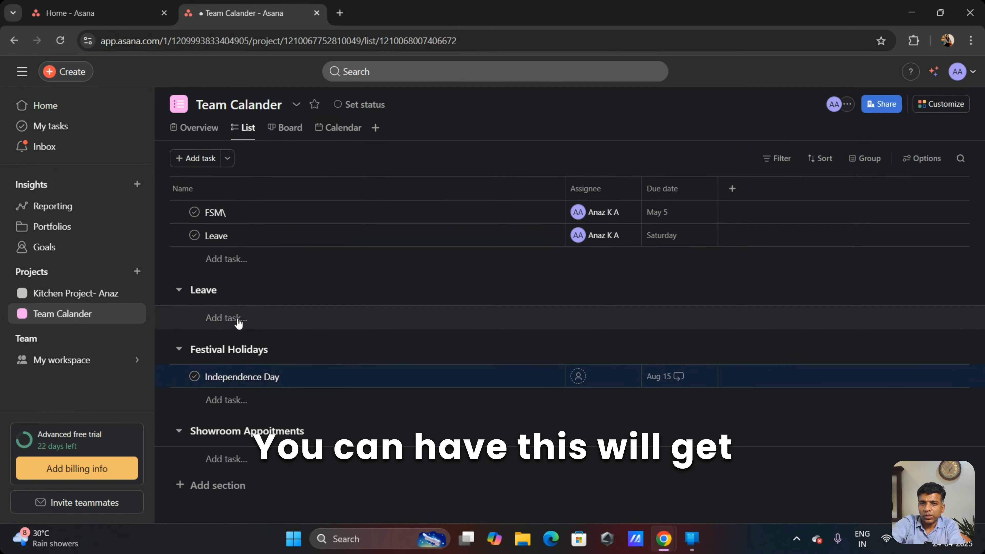
{"action": "left_click", "coordinate": [343, 129]}
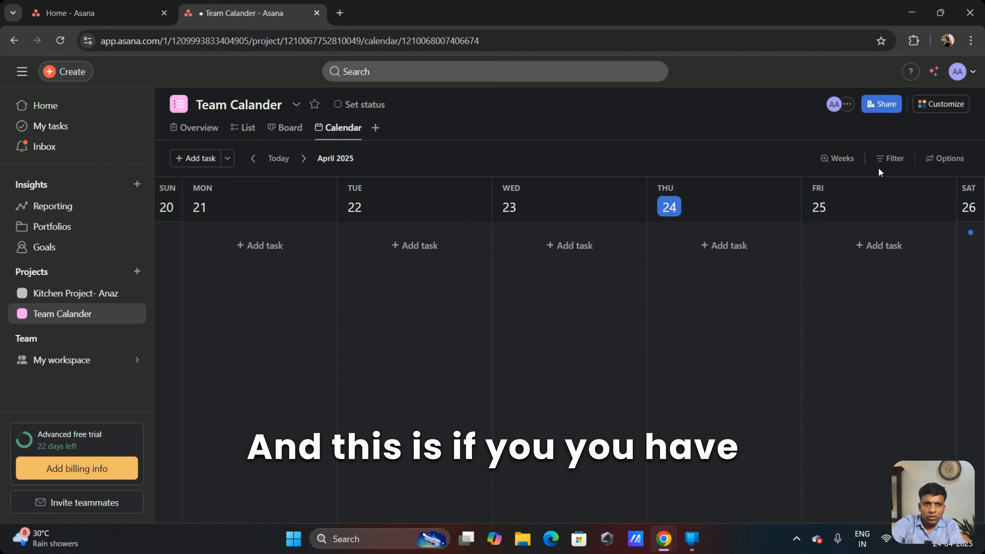
{"action": "left_click", "coordinate": [841, 158]}
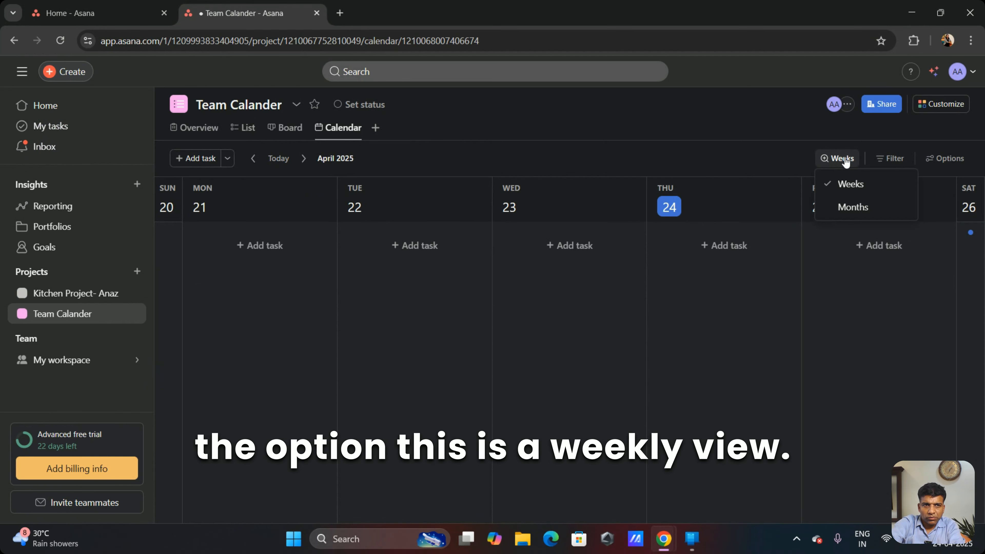
{"action": "left_click", "coordinate": [853, 208]}
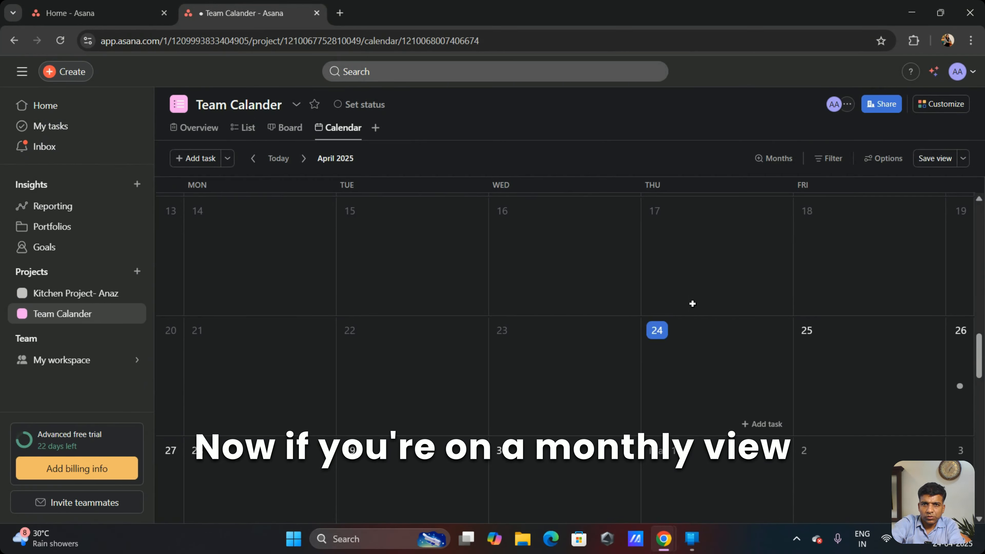
{"action": "scroll", "coordinate": [692, 304], "scroll_direction": "down", "scroll_amount": 20}
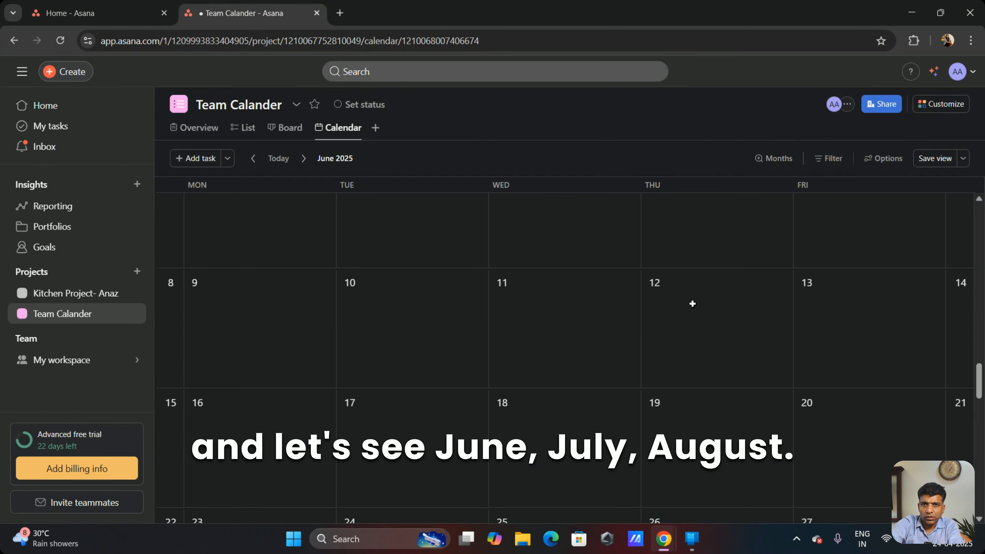
{"action": "scroll", "coordinate": [692, 304], "scroll_direction": "down", "scroll_amount": 15}
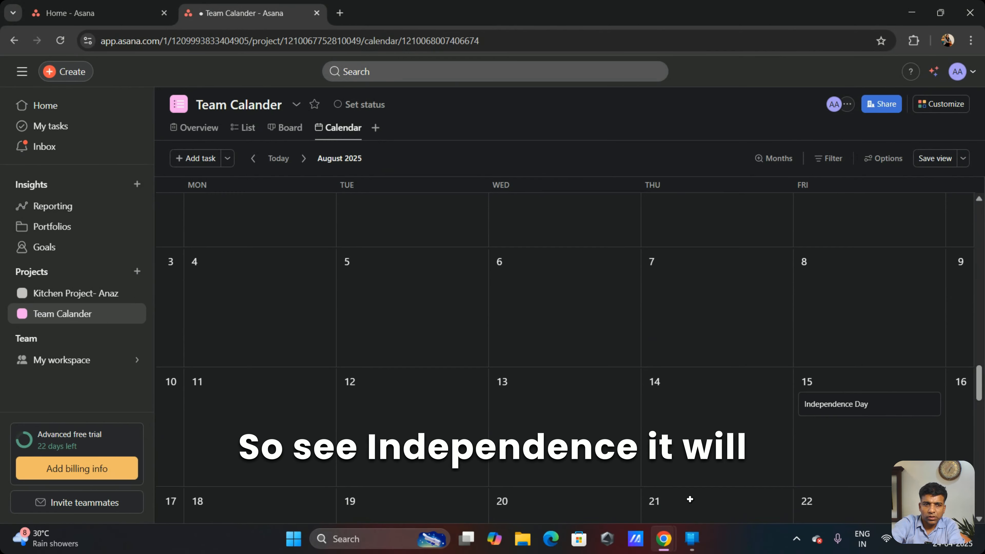
{"action": "scroll", "coordinate": [807, 414], "scroll_direction": "up", "scroll_amount": 6}
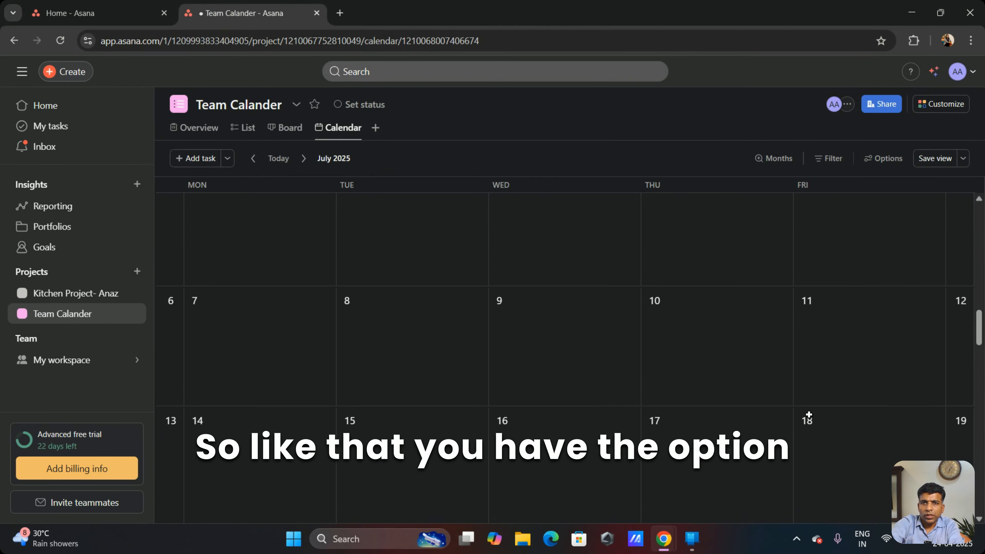
Step: Examine the filter criteria available for the calendar view and close its options without adding a filter
{"action": "left_click", "coordinate": [888, 158]}
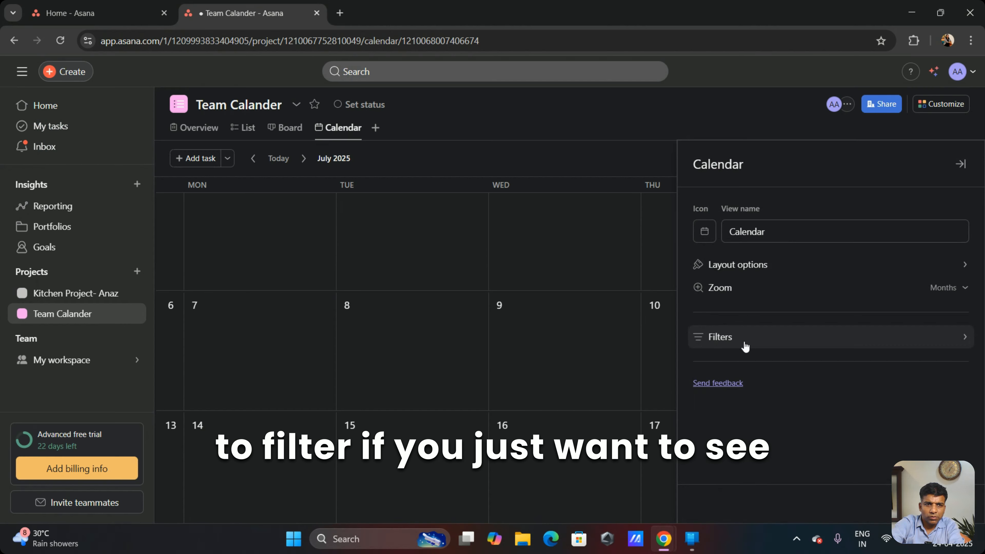
{"action": "left_click", "coordinate": [743, 345]}
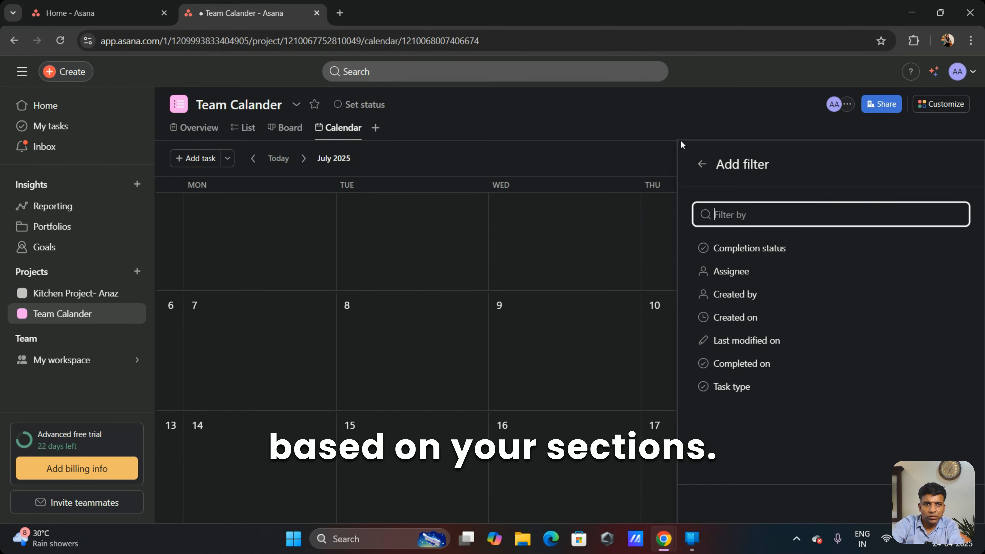
{"action": "left_click", "coordinate": [700, 165]}
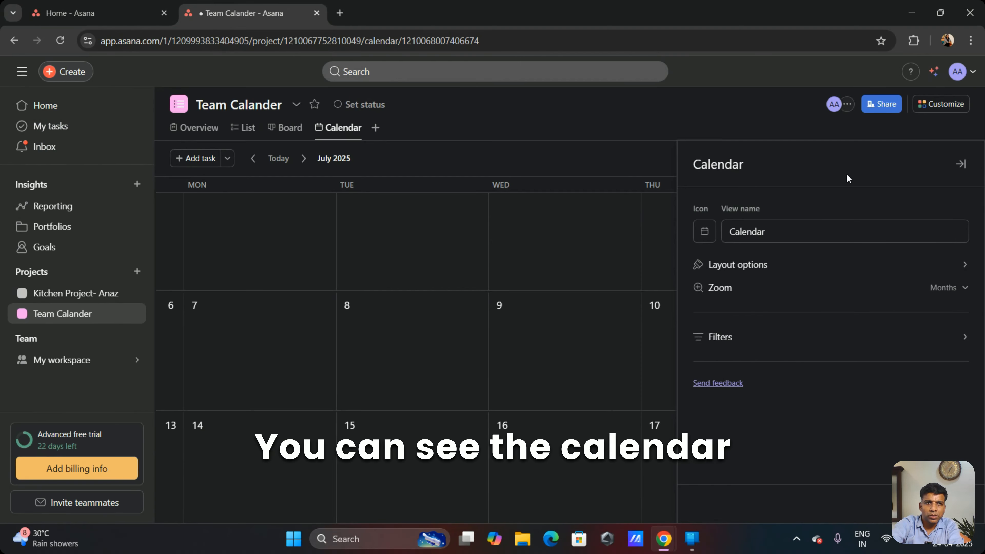
{"action": "left_click", "coordinate": [962, 164]}
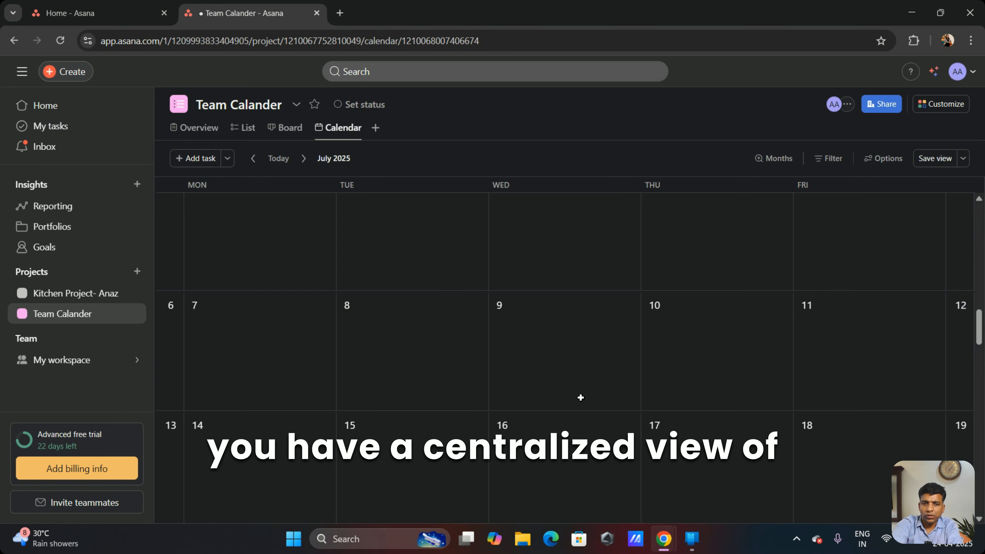
Step: Go to the other open Asana page, showing Home for the Bespoke workspace
{"action": "mouse_move", "coordinate": [664, 544]}
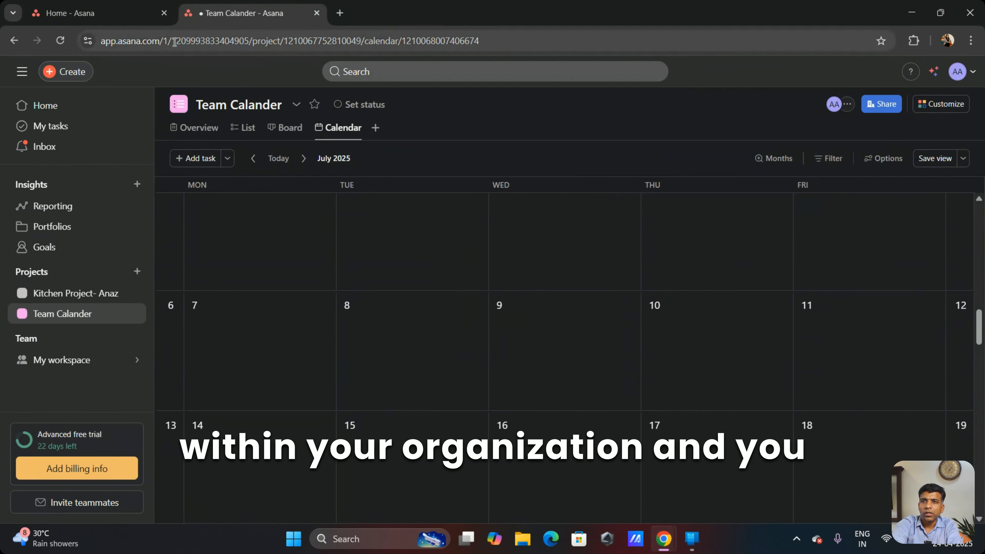
{"action": "left_click", "coordinate": [111, 14]}
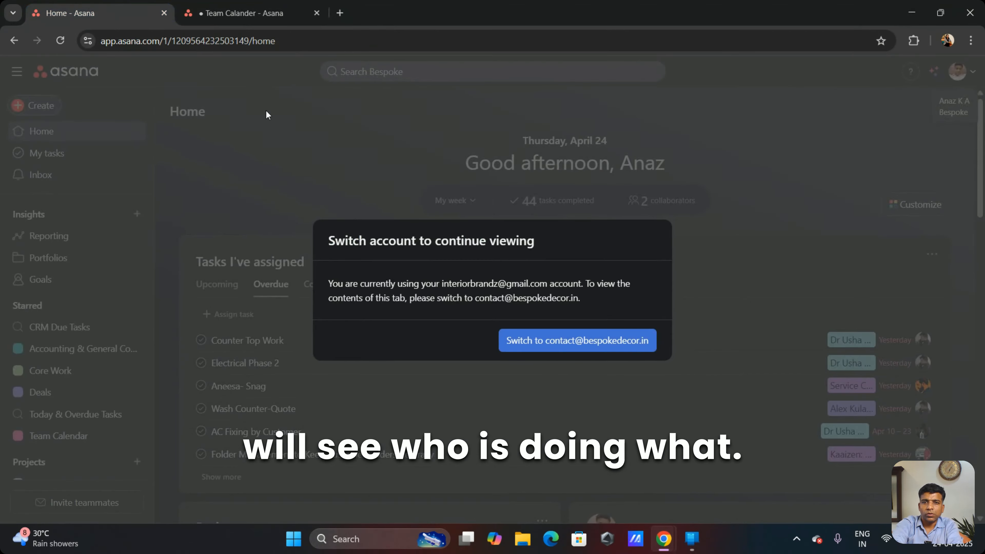